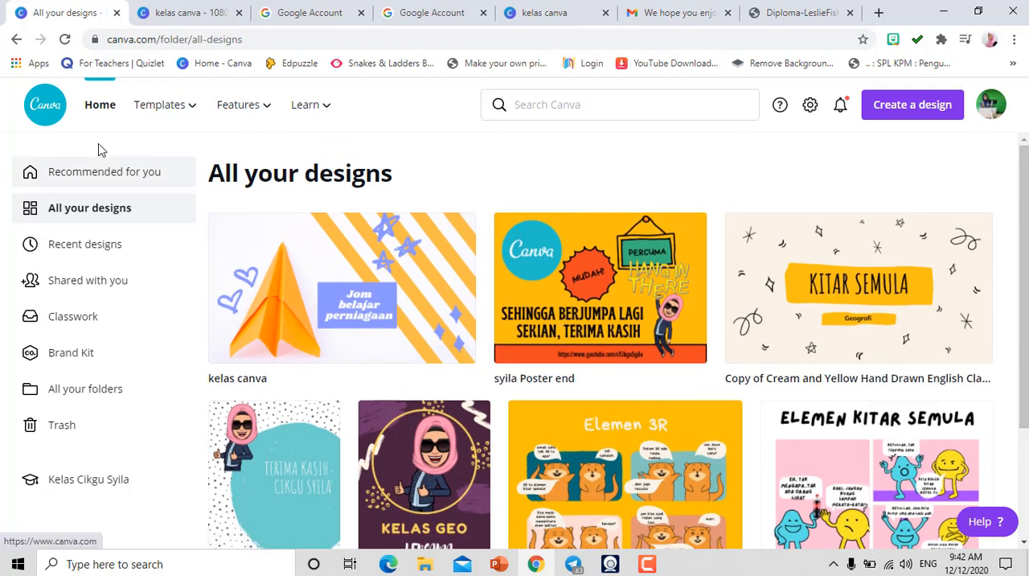
# - Open the existing "kelas canva" video design from the home page
pyautogui.click(101, 113)
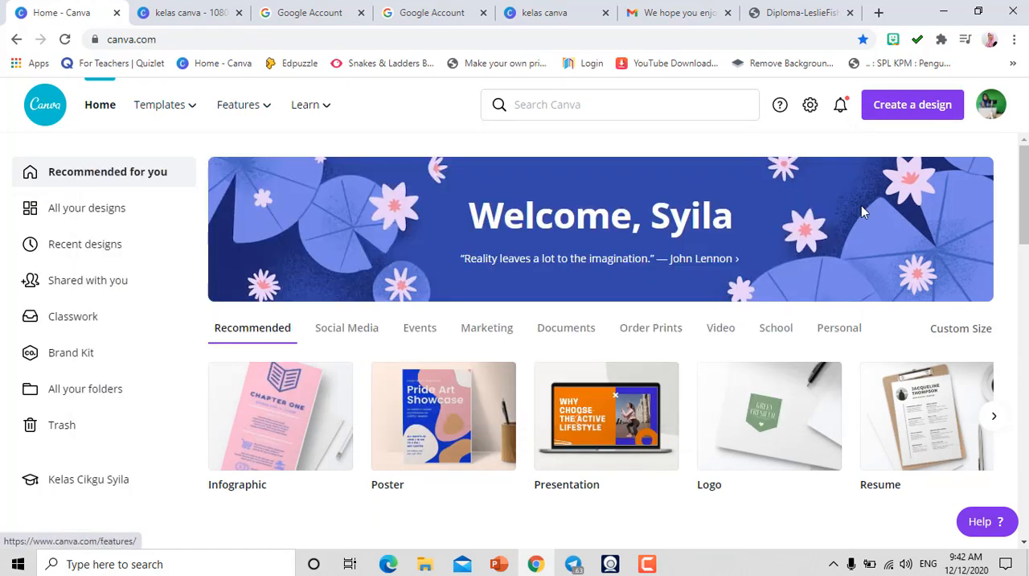
pyautogui.moveTo(1021, 201); pyautogui.dragTo(1025, 235)
pyautogui.click(625, 266)
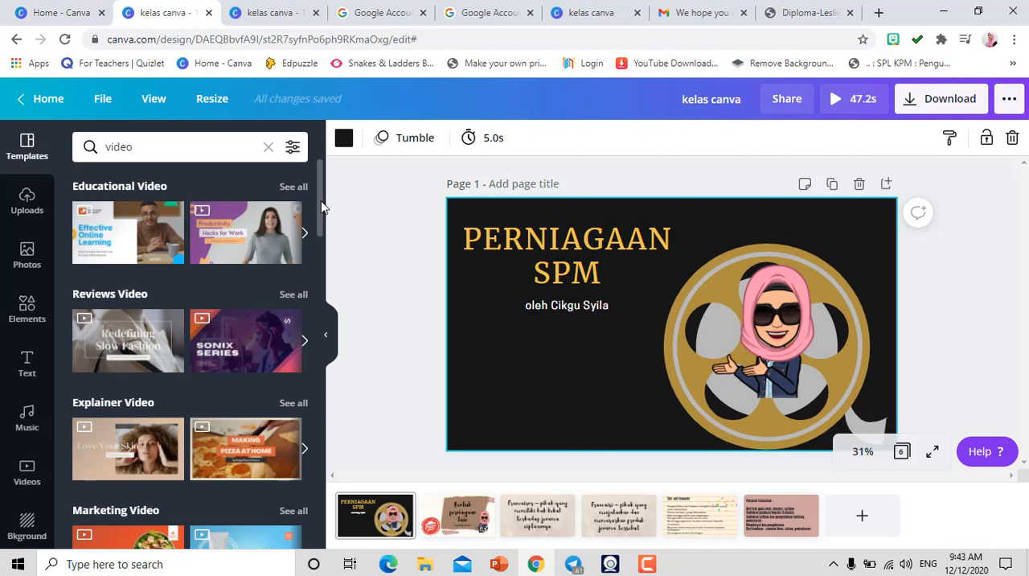
# - Add the free page of the "Peach Classy Neutral Skincare Women How To Beauty 16:9 Video" template as a new page
pyautogui.moveTo(320, 208); pyautogui.dragTo(324, 378)
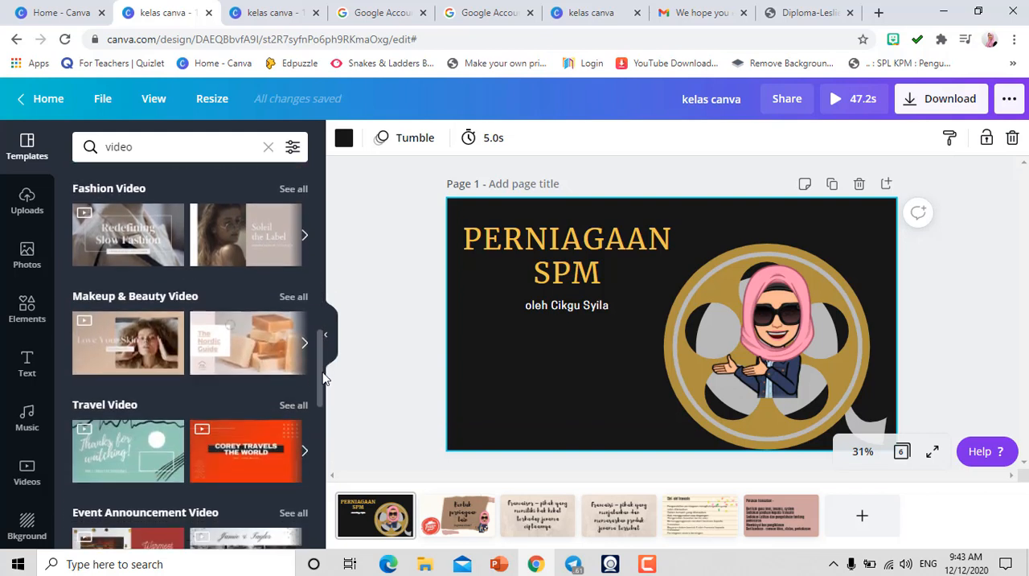
pyautogui.click(103, 360)
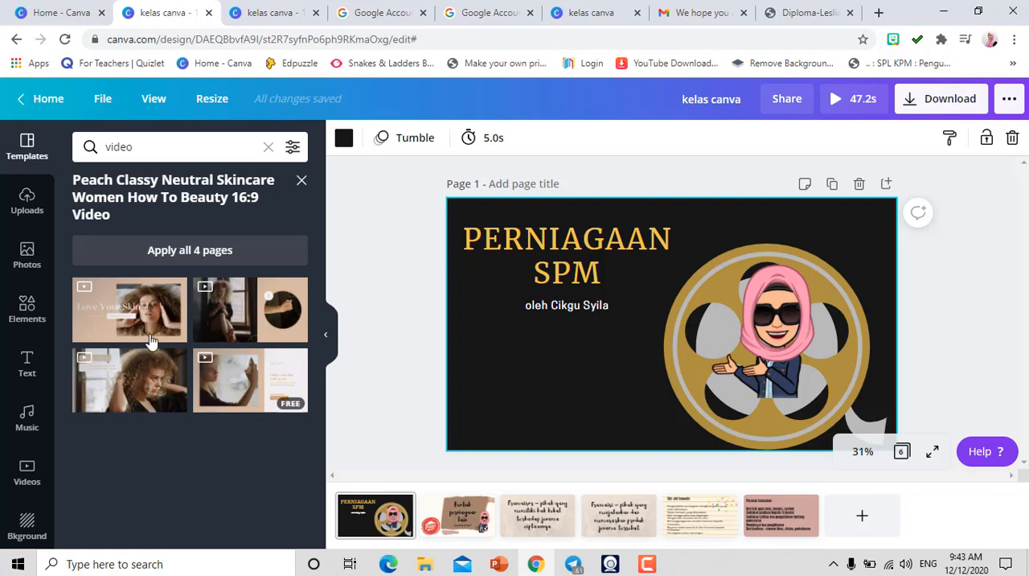
pyautogui.click(240, 390)
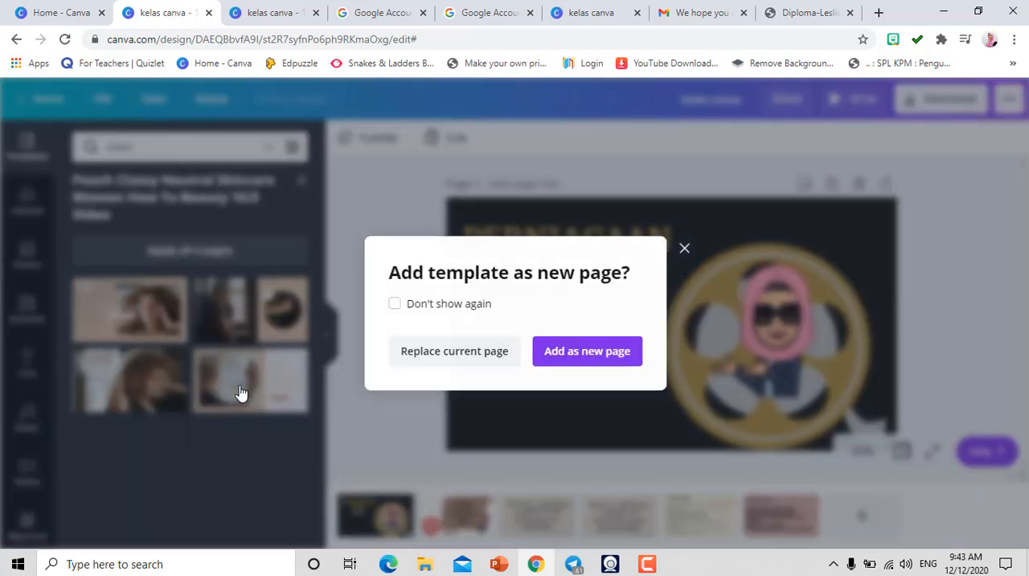
pyautogui.click(579, 358)
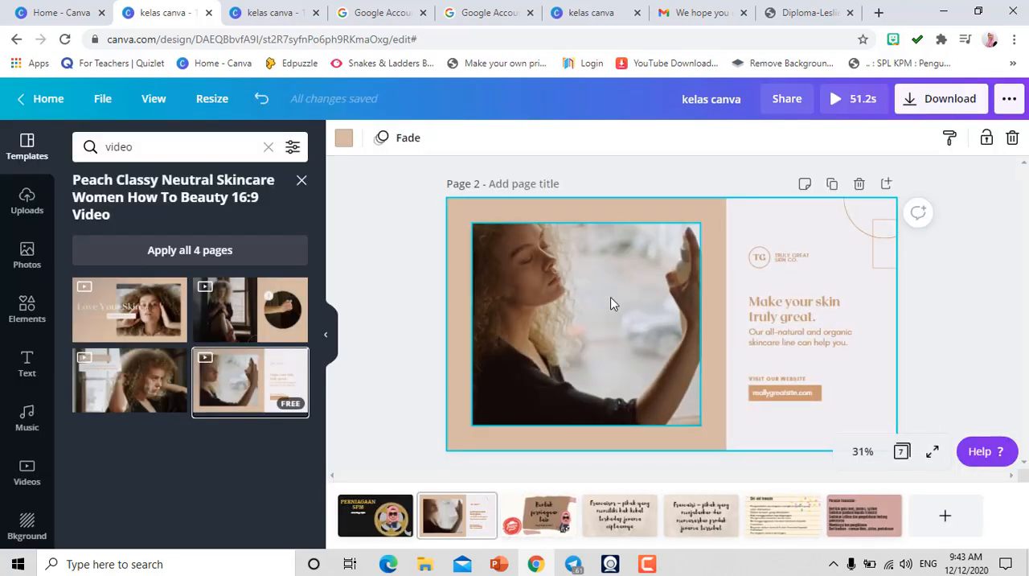
# - Delete the template's framed video from page 2 and insert the uploaded brick-wall portrait image
pyautogui.press('Delete')
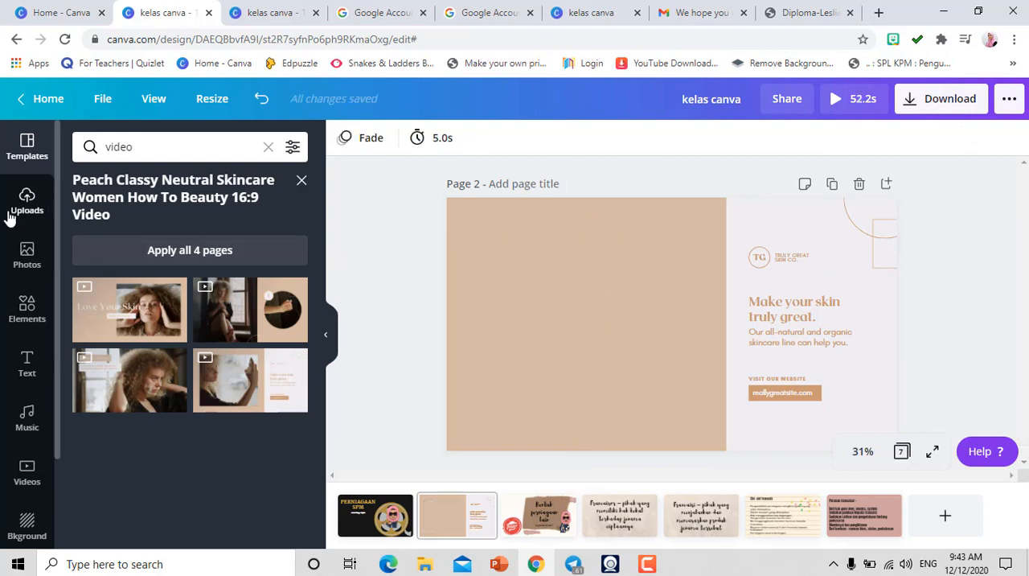
pyautogui.click(26, 202)
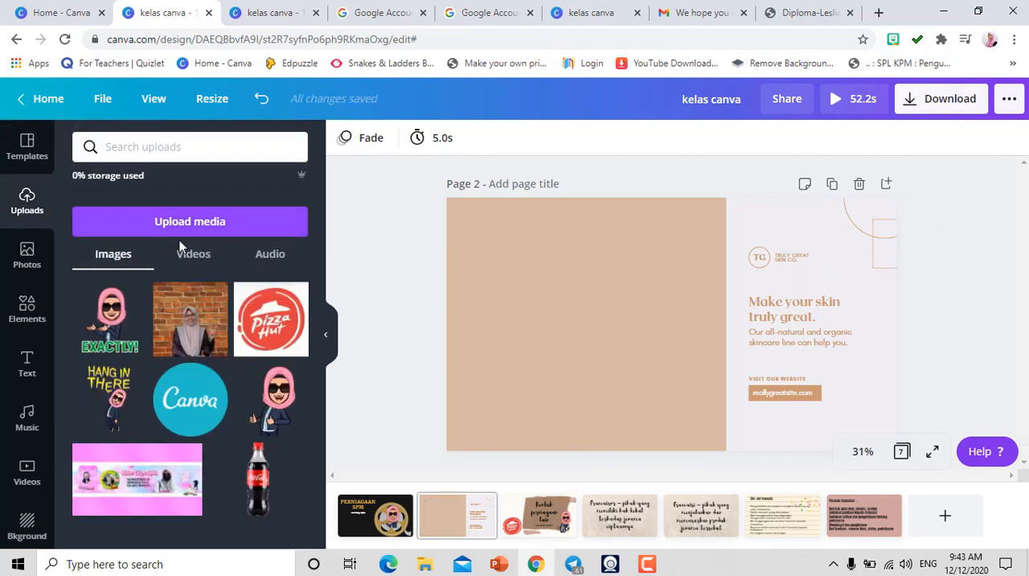
pyautogui.click(190, 257)
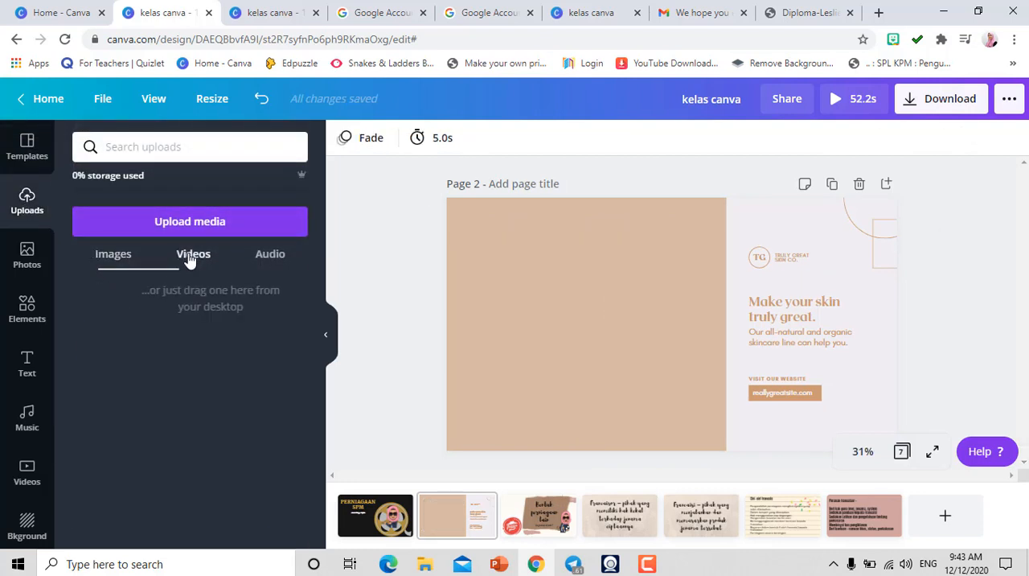
pyautogui.click(104, 258)
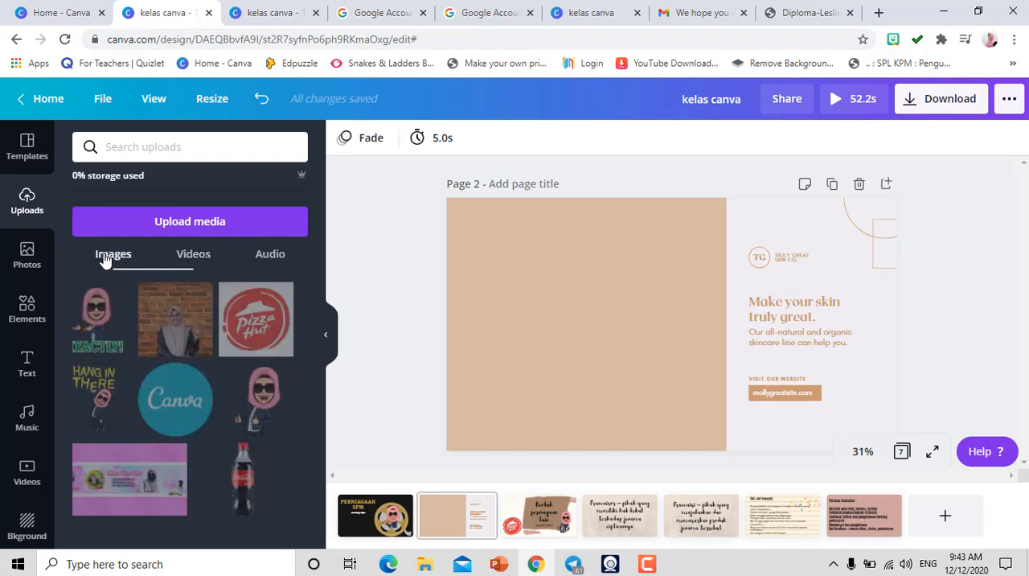
pyautogui.click(196, 338)
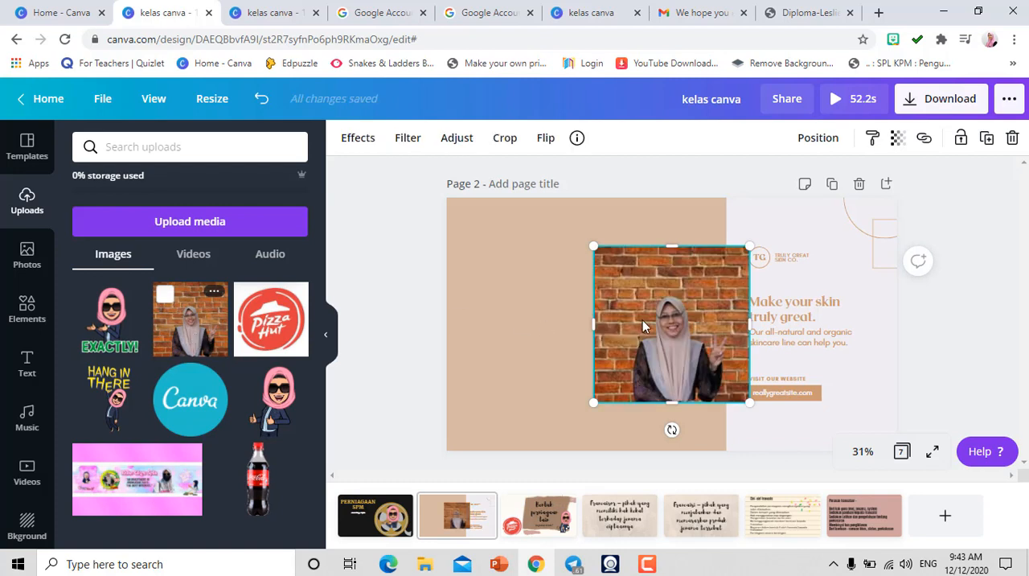
# - Move and enlarge the brick-wall portrait until it covers the whole tan area on the left of page 2
pyautogui.moveTo(642, 320); pyautogui.dragTo(532, 310)
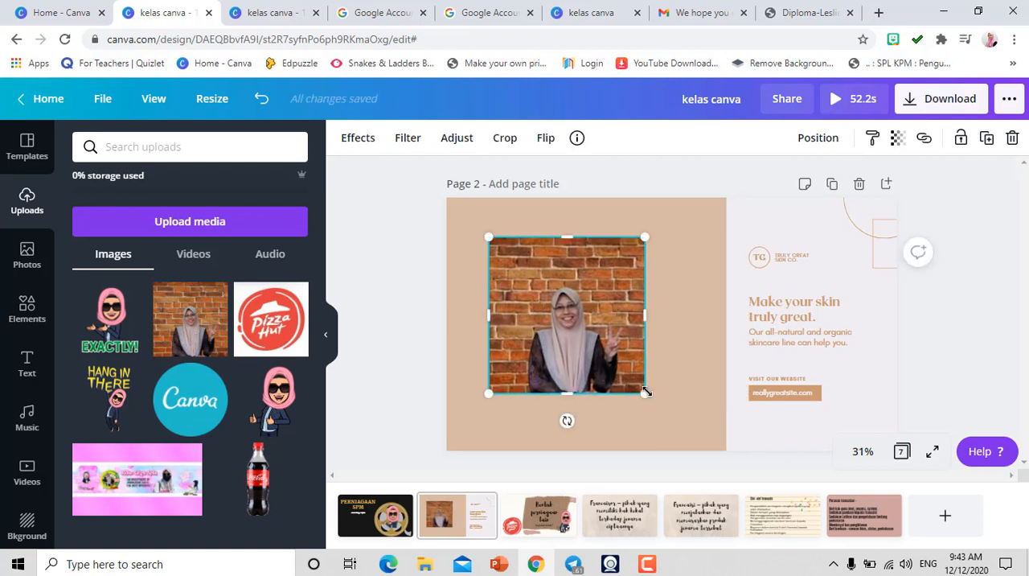
pyautogui.moveTo(647, 391); pyautogui.dragTo(703, 450)
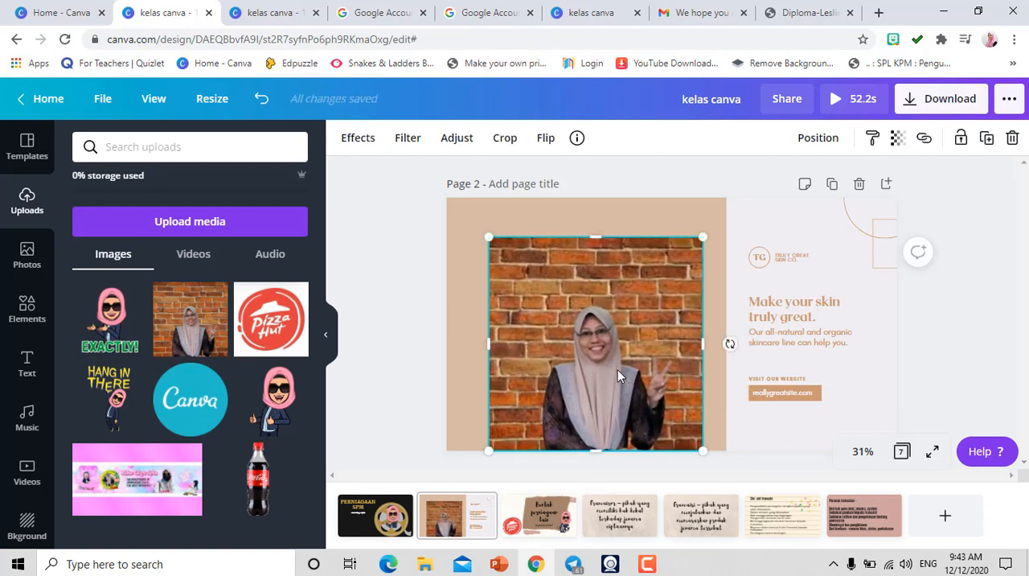
pyautogui.moveTo(618, 370); pyautogui.dragTo(613, 349)
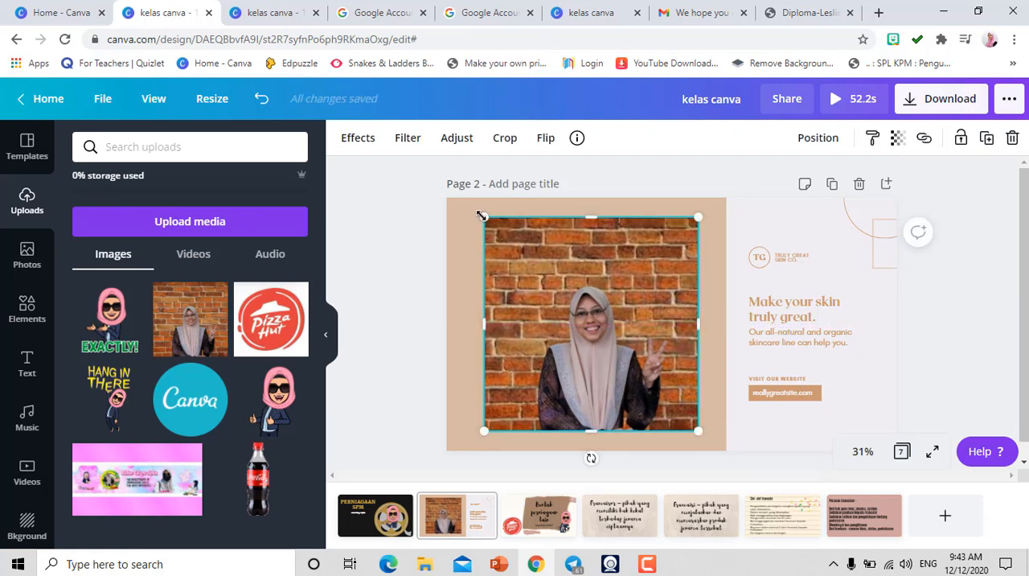
pyautogui.moveTo(480, 216); pyautogui.dragTo(421, 158)
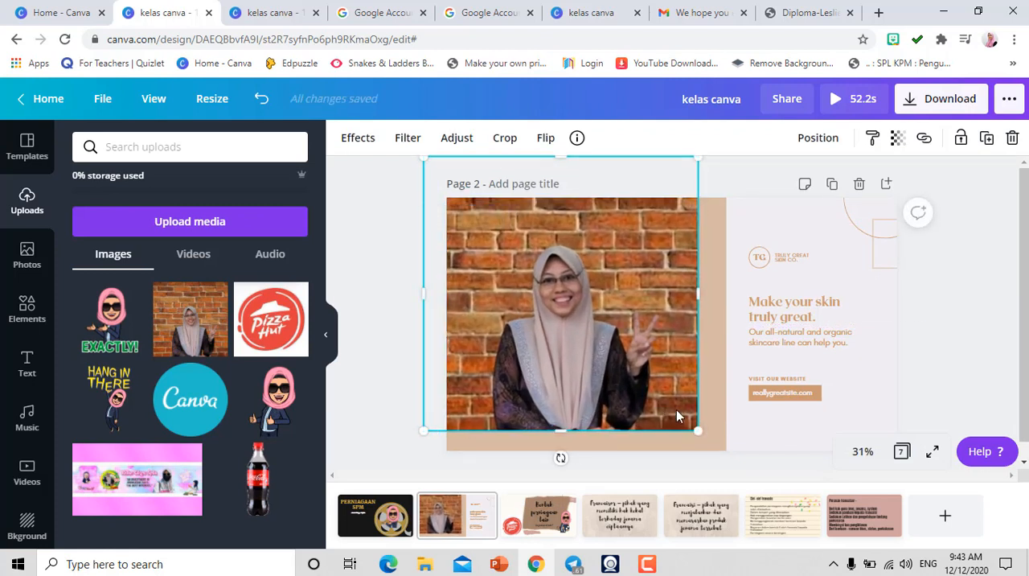
pyautogui.moveTo(720, 441); pyautogui.dragTo(743, 463)
pyautogui.click(365, 438)
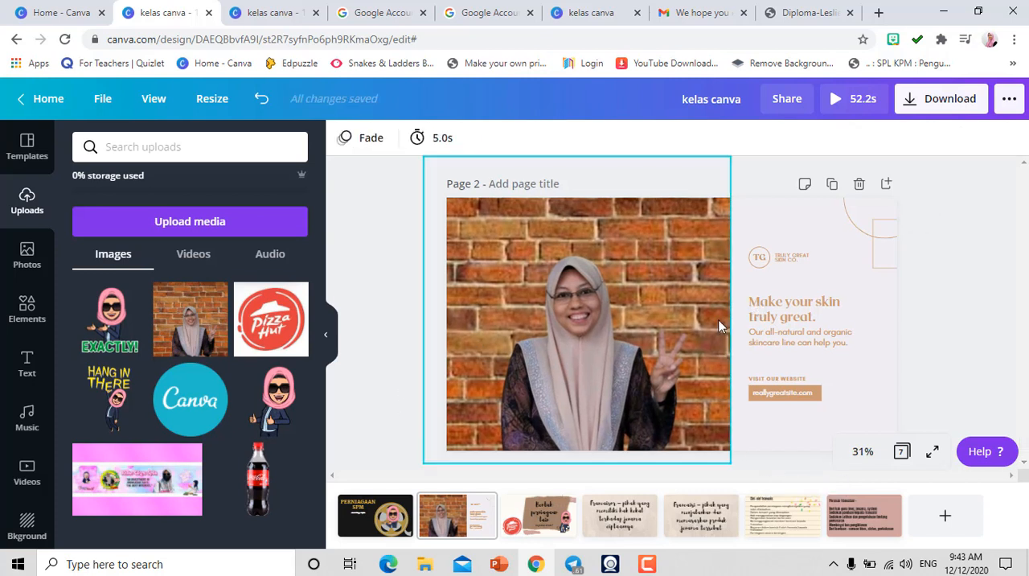
# - Delete the circular TG logo and its company name text above the heading on page 2
pyautogui.click(793, 270)
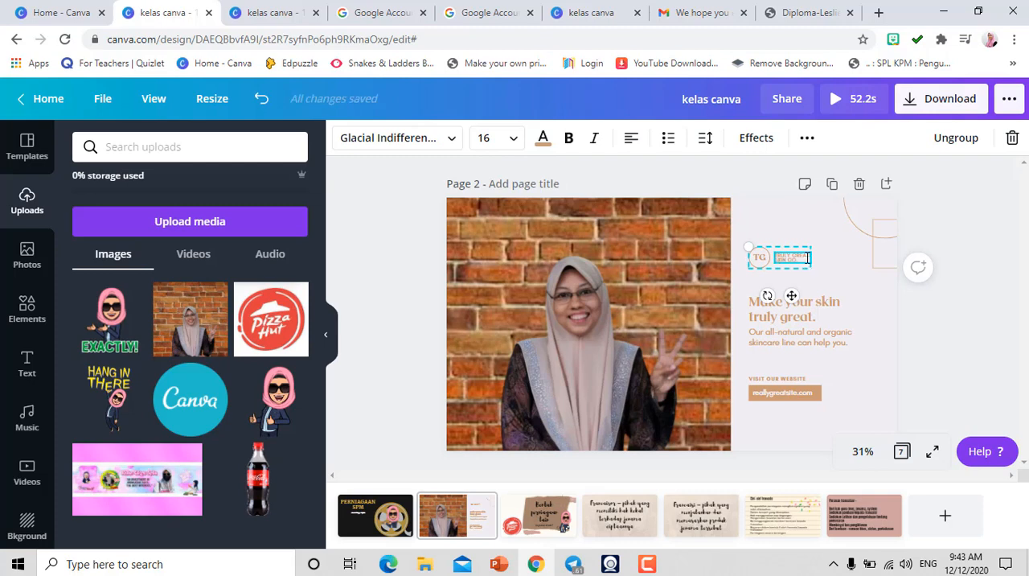
pyautogui.click(792, 246)
pyautogui.click(801, 261)
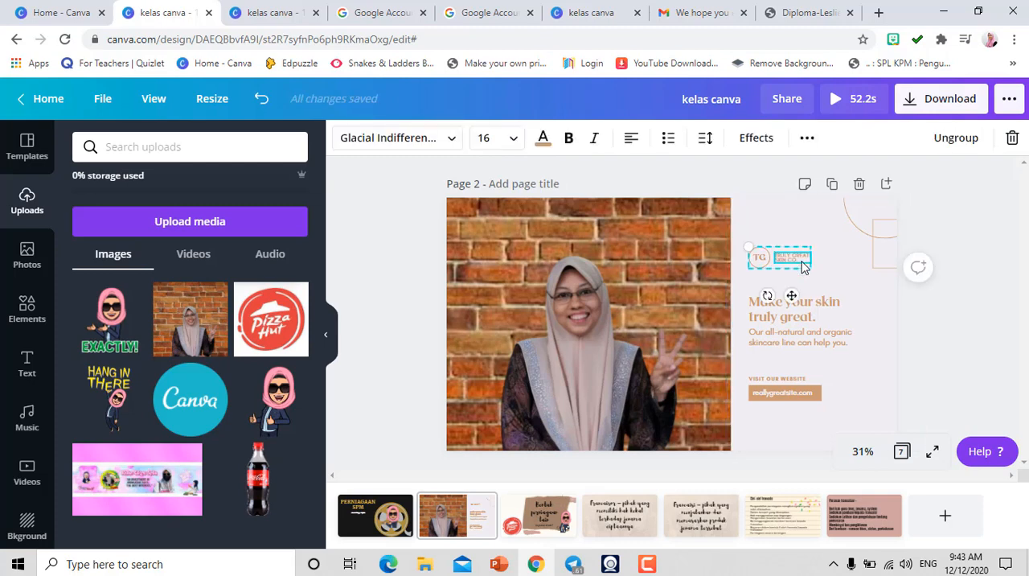
pyautogui.press('Delete')
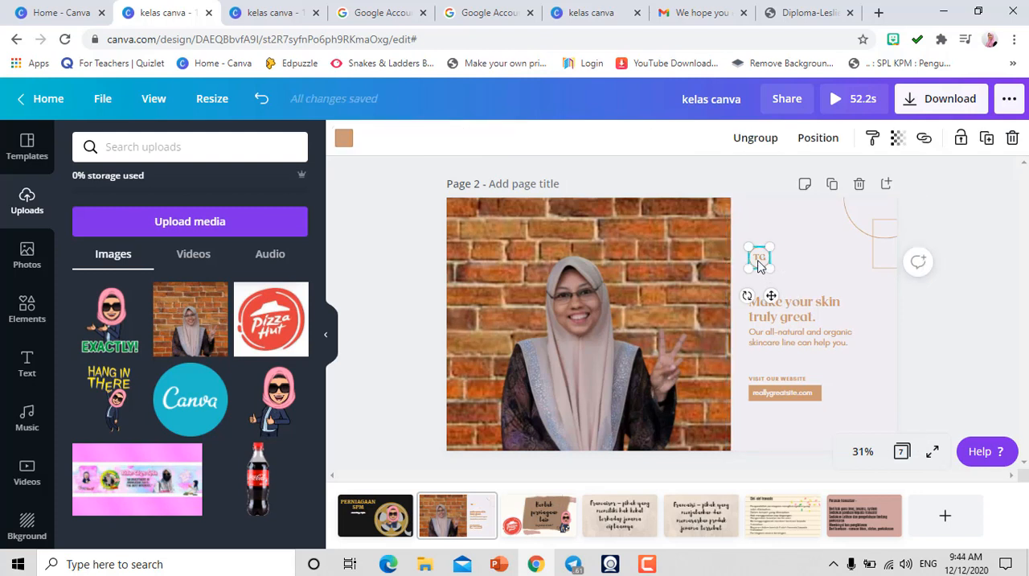
pyautogui.click(758, 265)
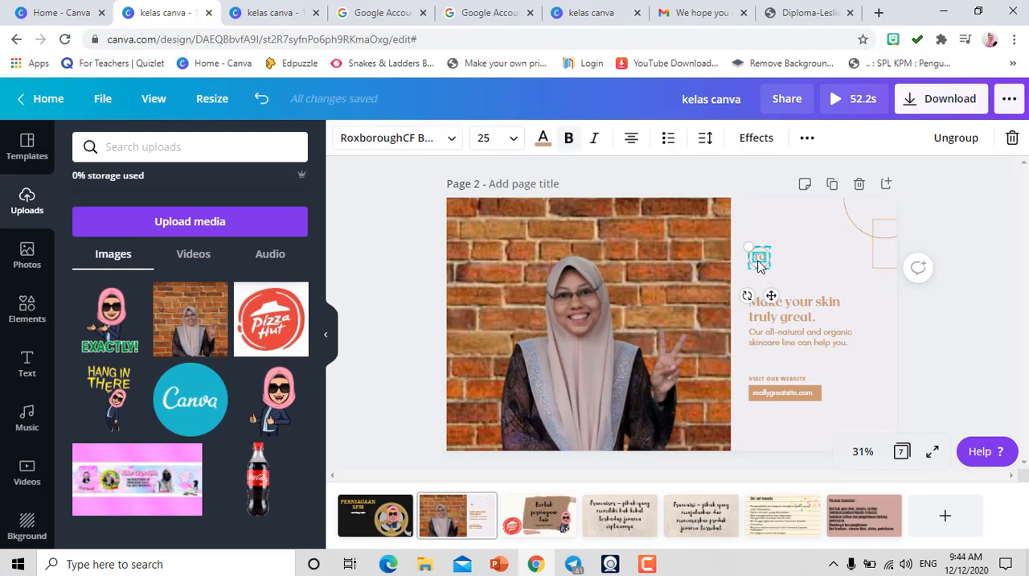
pyautogui.press('Escape')
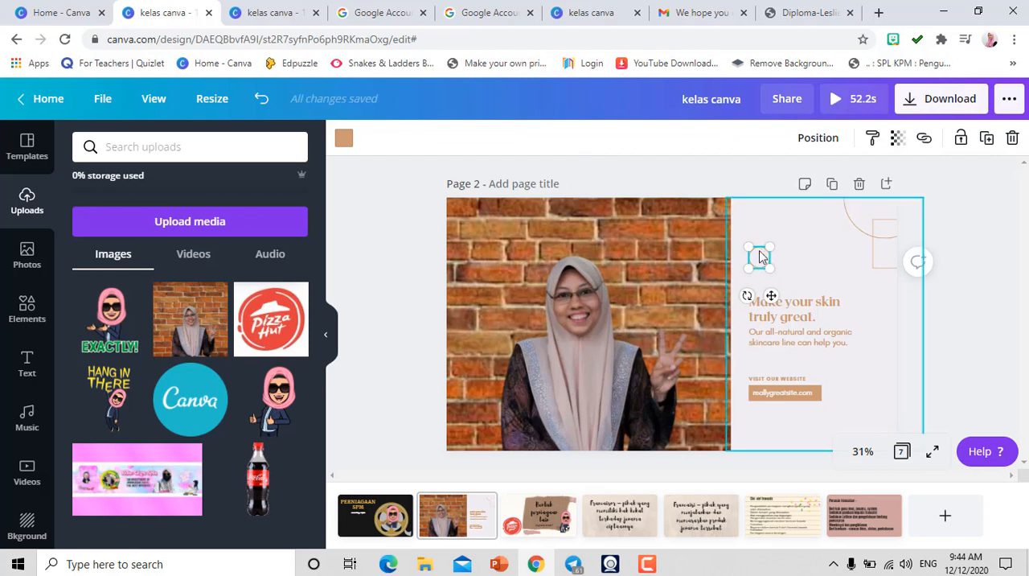
pyautogui.press('Delete')
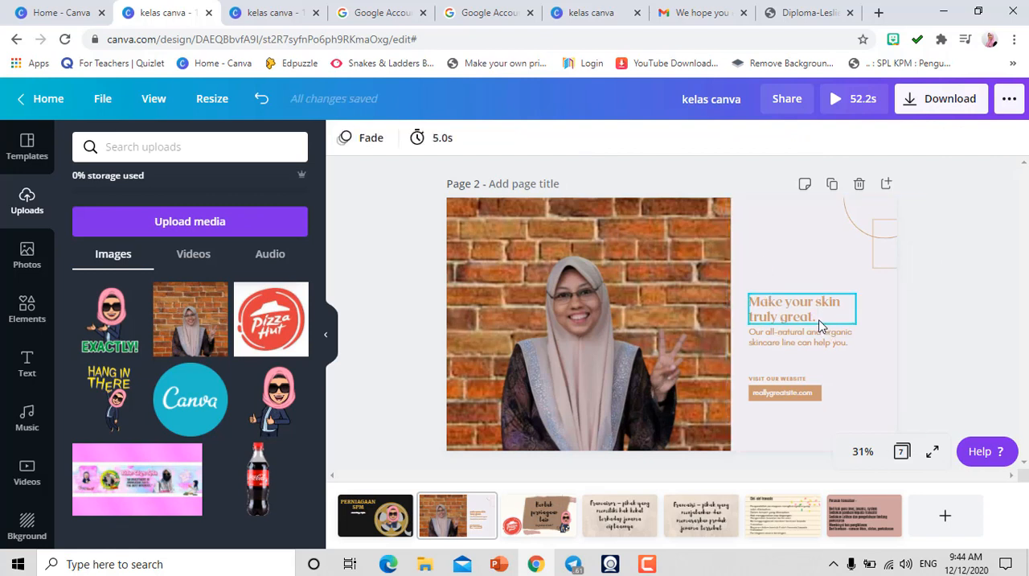
# - Replace the skincare heading with "jOM BELAJAR DENGAN cIKGU" followed by the teacher's name, and widen its text box slightly
pyautogui.click(819, 324)
pyautogui.press('BackSpace')
pyautogui.press('BackSpace')
pyautogui.press('BackSpace')
pyautogui.press('BackSpace')
pyautogui.press('BackSpace')
pyautogui.press('BackSpace')
pyautogui.press('BackSpace')
pyautogui.press('BackSpace')
pyautogui.press('BackSpace')
pyautogui.press('BackSpace')
pyautogui.press('BackSpace')
pyautogui.press('BackSpace')
pyautogui.press('BackSpace')
pyautogui.press('BackSpace')
pyautogui.press('BackSpace')
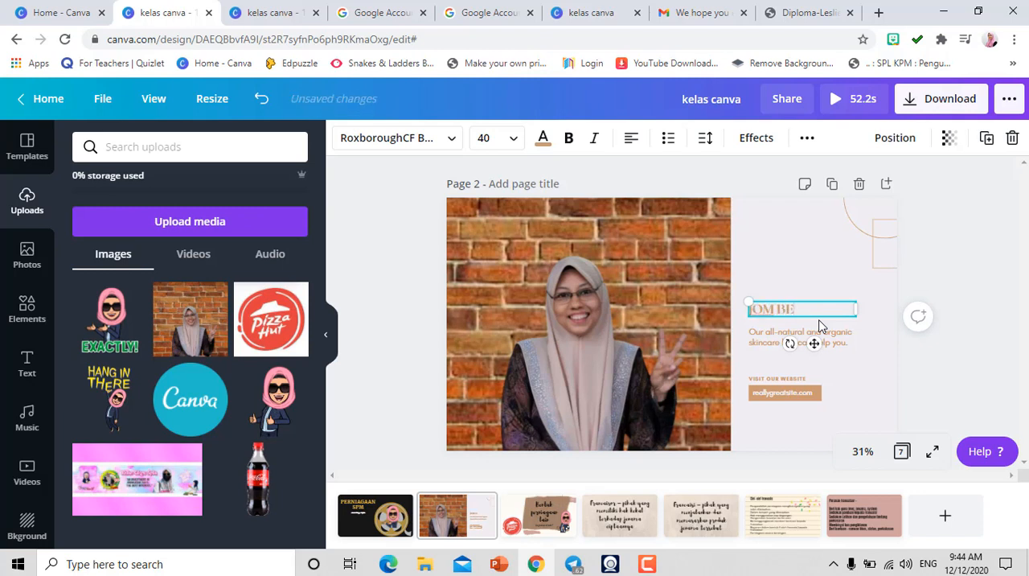
pyautogui.write('ENGAN cIKGI')
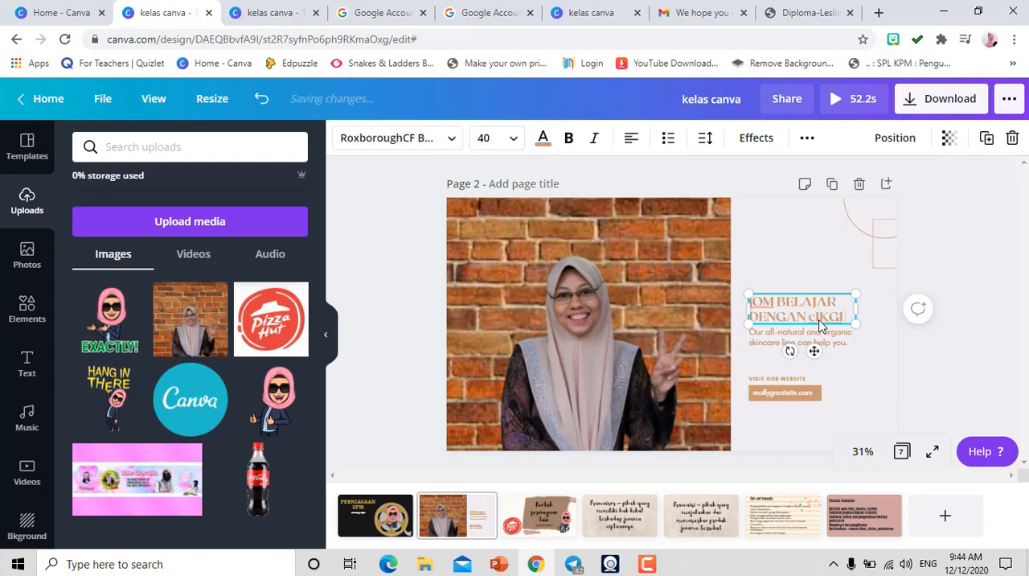
pyautogui.write(' sYILA')
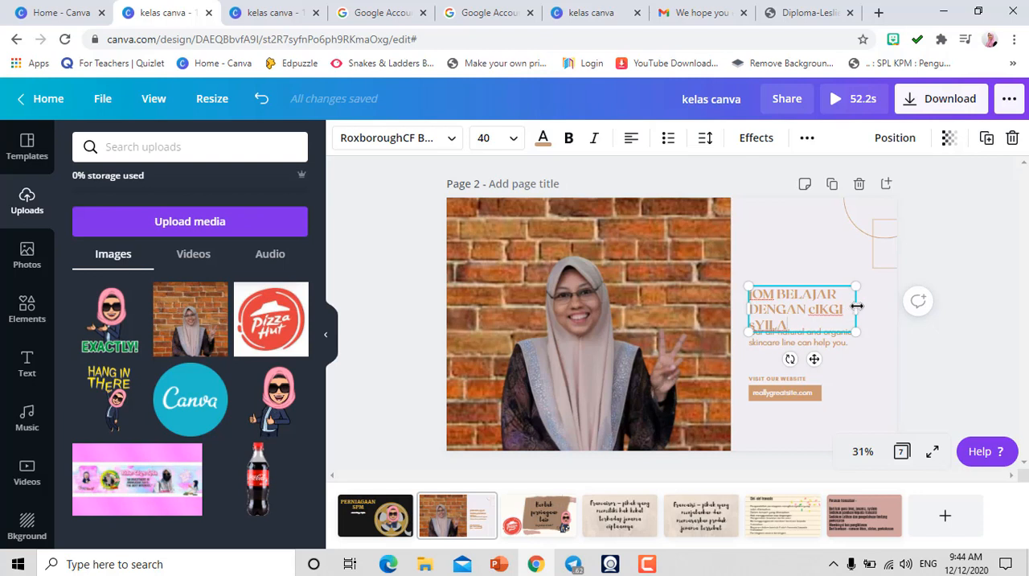
pyautogui.moveTo(857, 305); pyautogui.dragTo(866, 307)
pyautogui.press('BackSpace')
pyautogui.press('BackSpace')
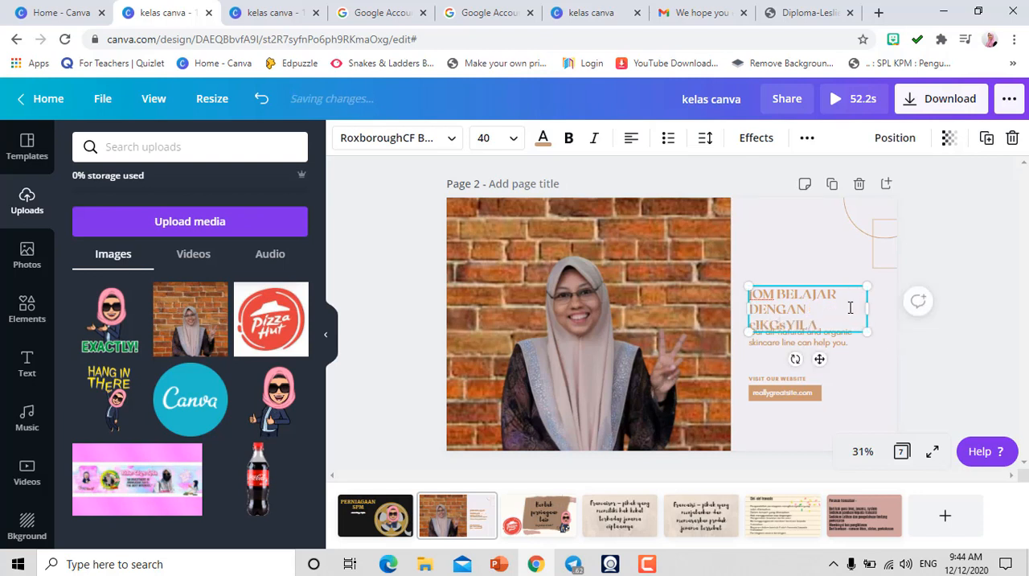
pyautogui.write('U')
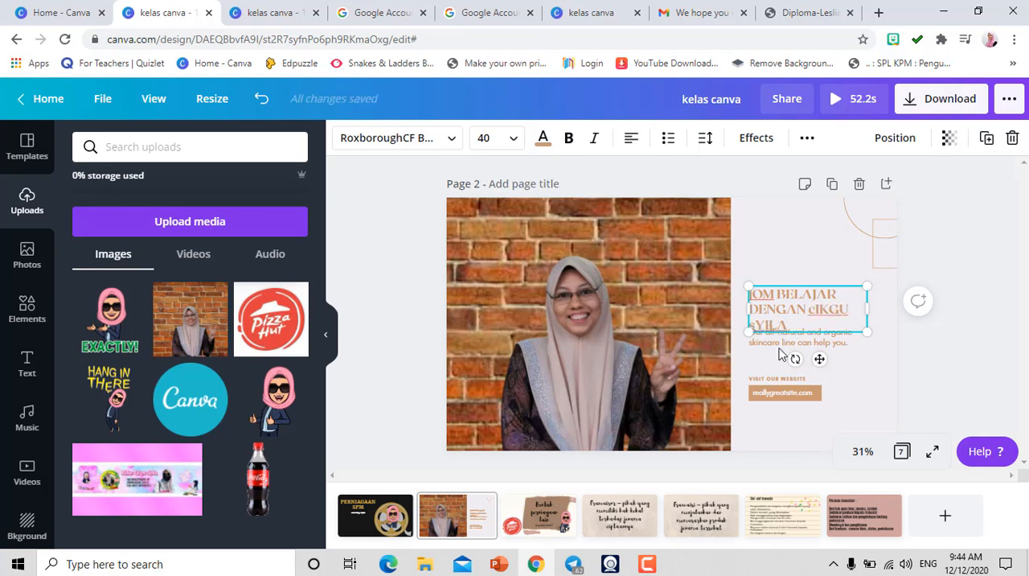
# - Delete the skincare tagline, the web address and the "VISIT OUR WEBSITE" text, keeping the tan bar
pyautogui.click(763, 348)
pyautogui.press('Delete')
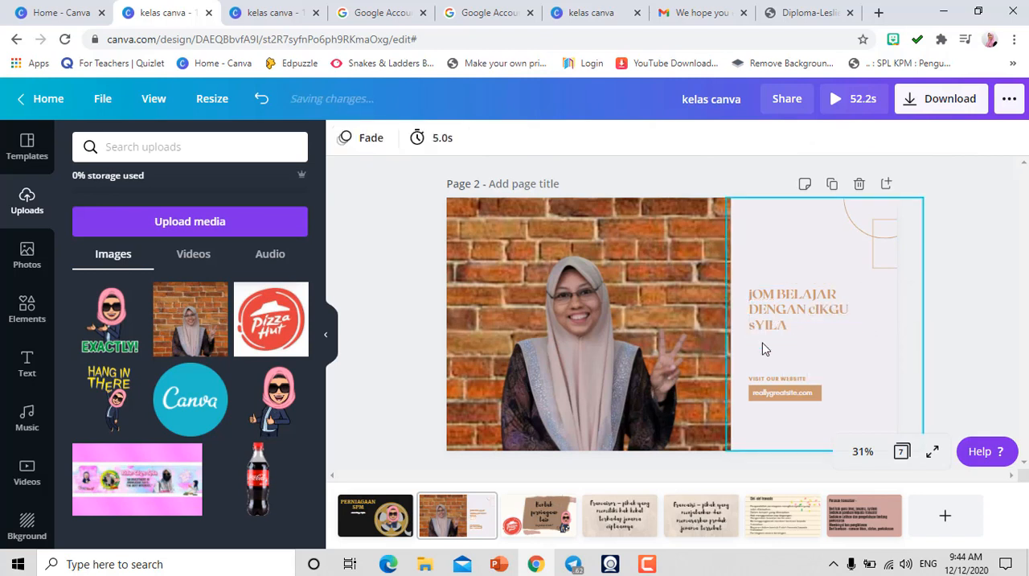
pyautogui.doubleClick(765, 395)
pyautogui.press('Delete')
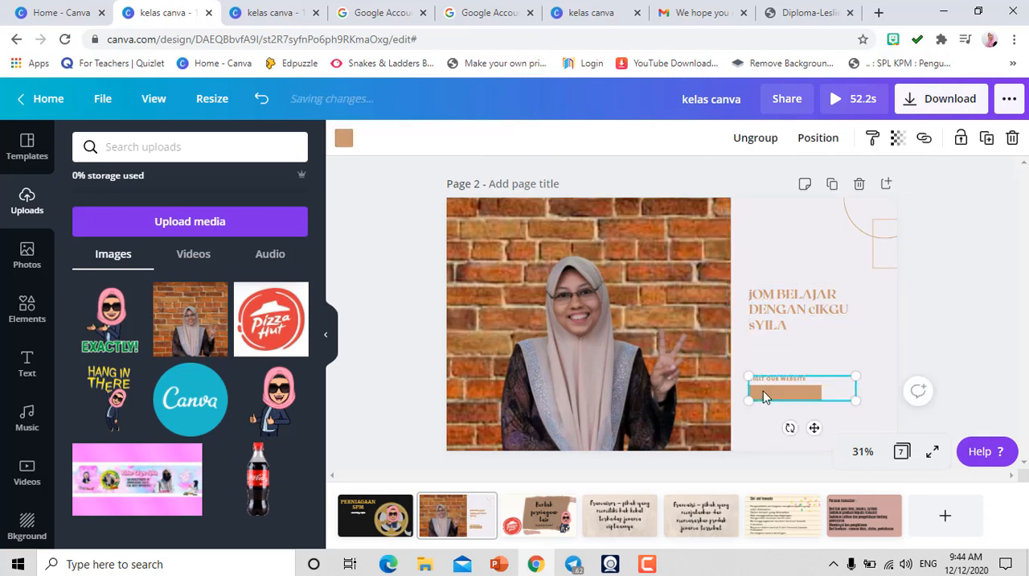
pyautogui.click(768, 385)
pyautogui.press('Delete')
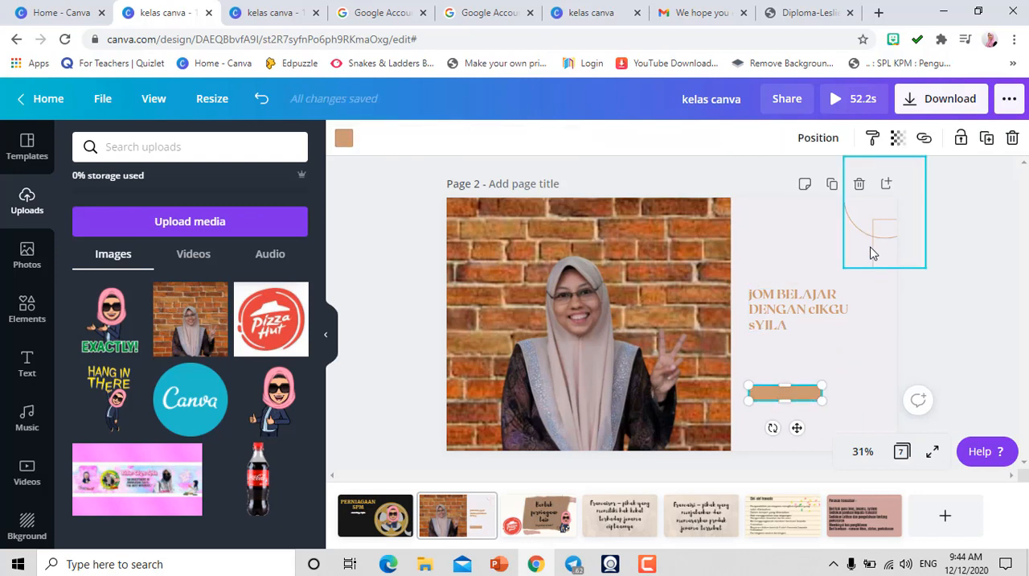
# - Move the circle and square outlines fully onto page 2, and place the heading below them with the tan bar directly underneath
pyautogui.moveTo(880, 252); pyautogui.dragTo(838, 303)
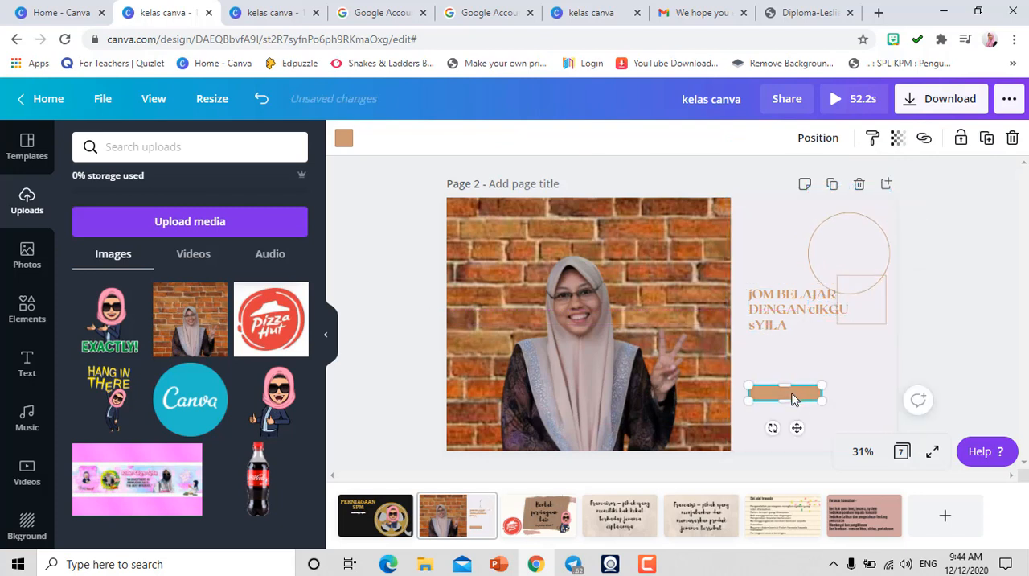
pyautogui.moveTo(793, 394); pyautogui.dragTo(808, 379)
pyautogui.click(764, 317)
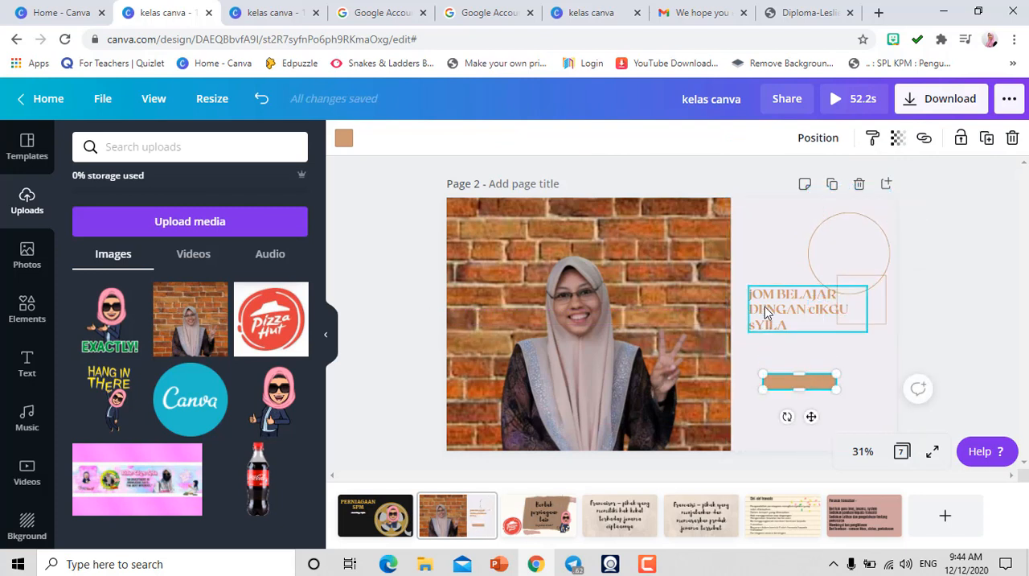
pyautogui.moveTo(764, 318); pyautogui.dragTo(778, 341)
pyautogui.moveTo(782, 375); pyautogui.dragTo(779, 370)
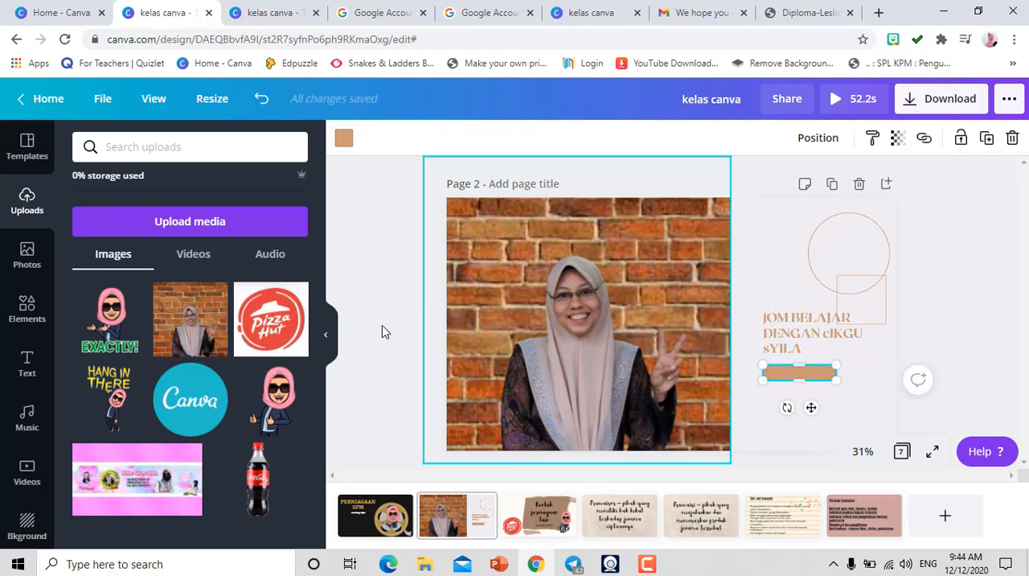
pyautogui.click(392, 390)
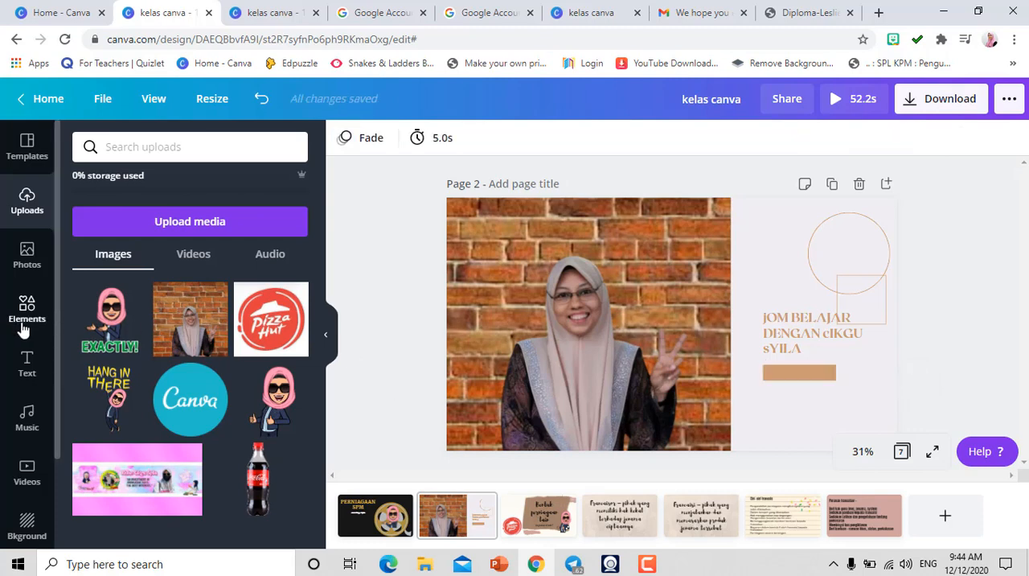
# - Add the animated firework burst from the "confetti stickers" elements to page 2 and place it over the circle outline and heading
pyautogui.click(24, 325)
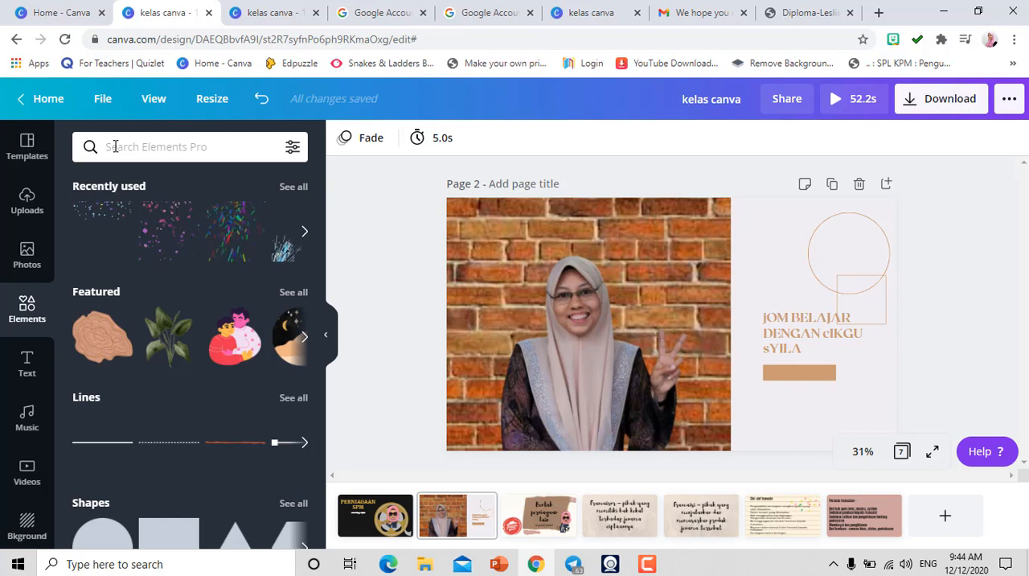
pyautogui.click(115, 146)
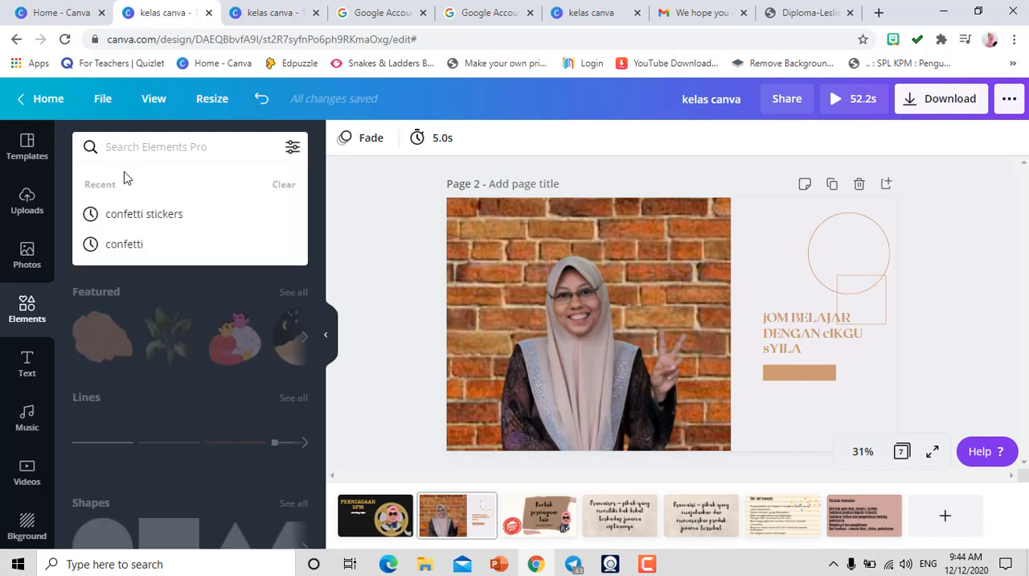
pyautogui.click(131, 216)
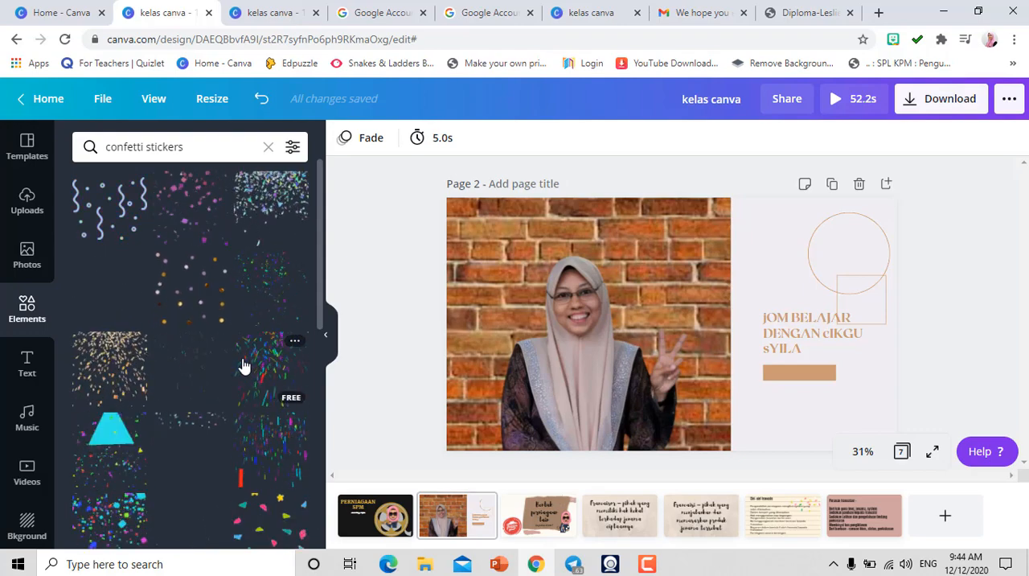
pyautogui.moveTo(317, 300); pyautogui.dragTo(315, 395)
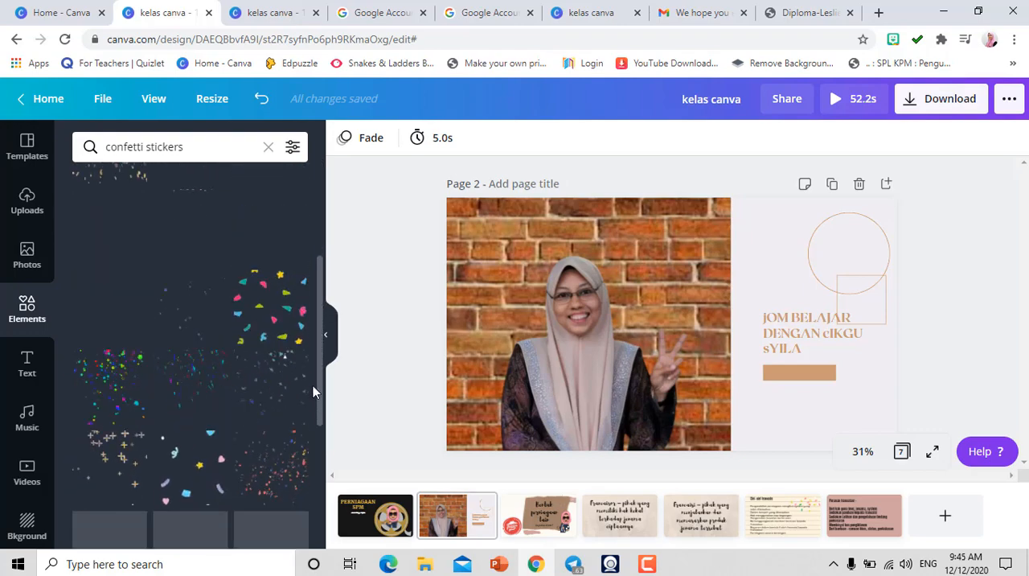
pyautogui.click(183, 308)
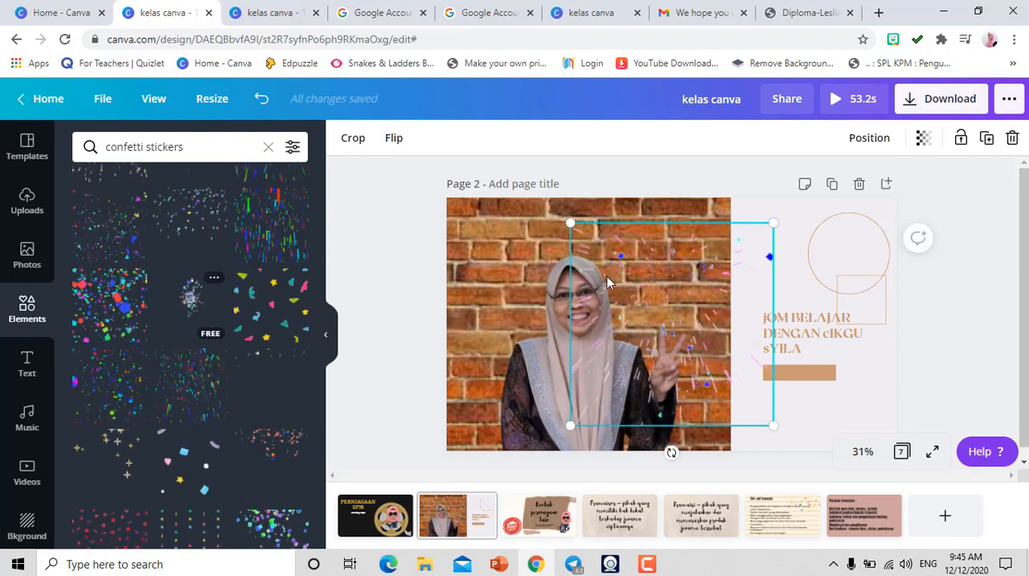
pyautogui.moveTo(660, 303); pyautogui.dragTo(844, 251)
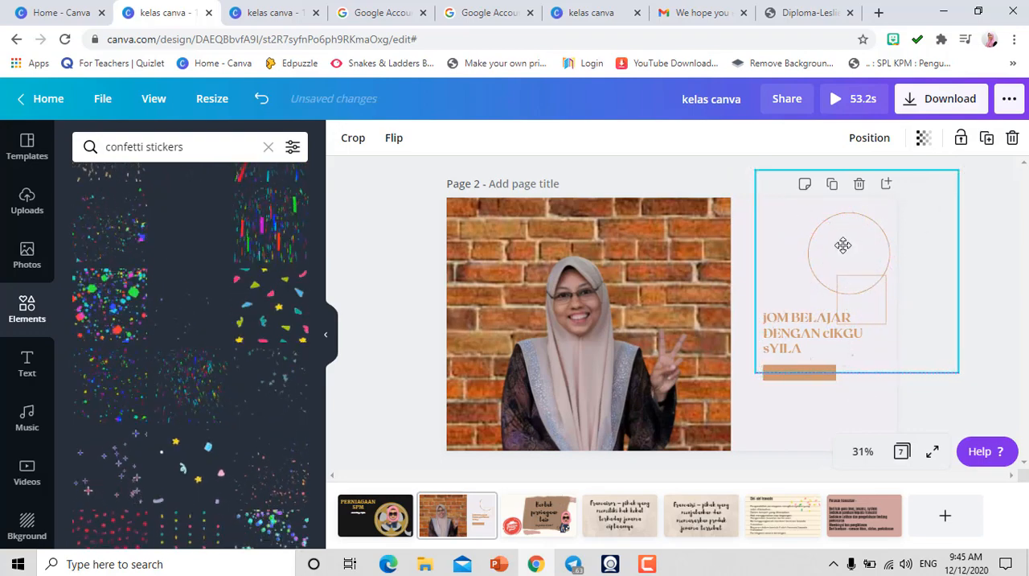
pyautogui.click(984, 370)
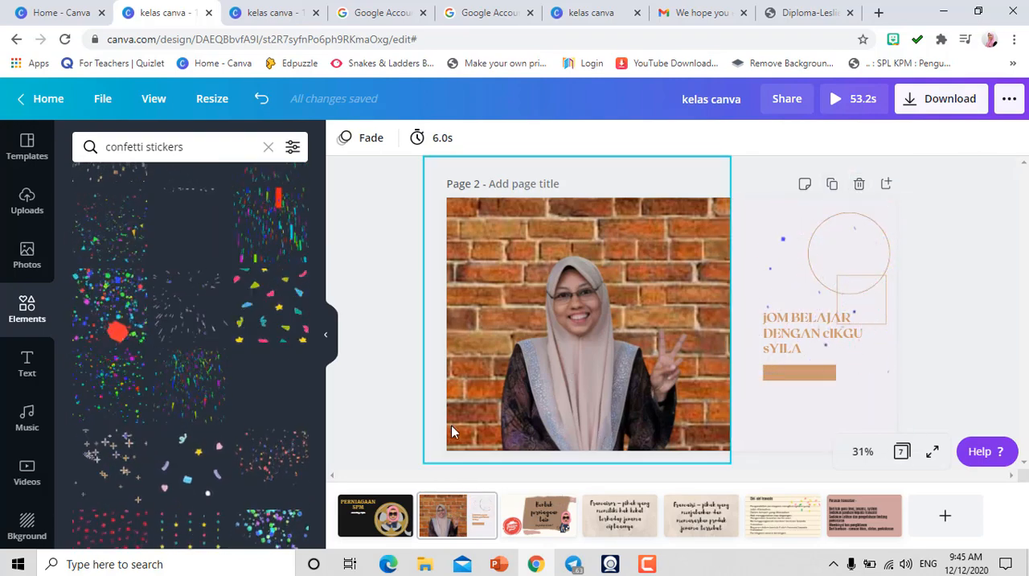
# - Move the teacher photo page to the first position in the design and add a new page 8 at the end
pyautogui.moveTo(448, 521); pyautogui.dragTo(368, 523)
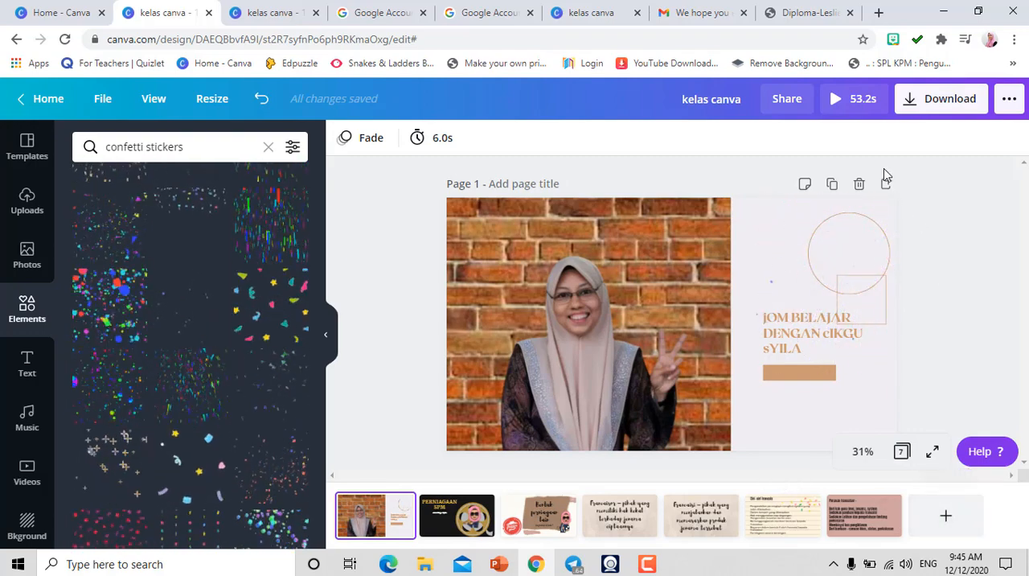
pyautogui.click(946, 518)
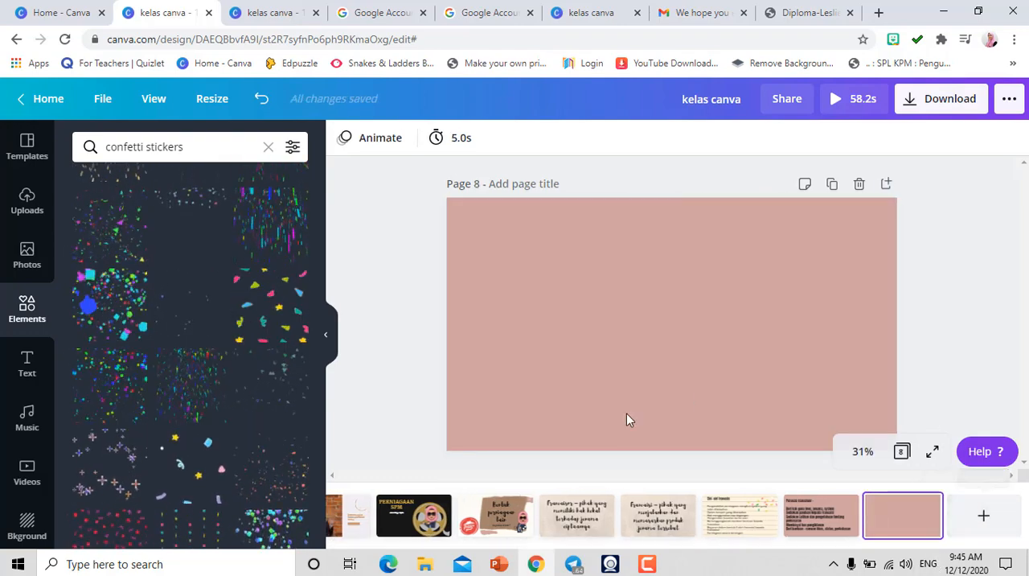
pyautogui.click(22, 527)
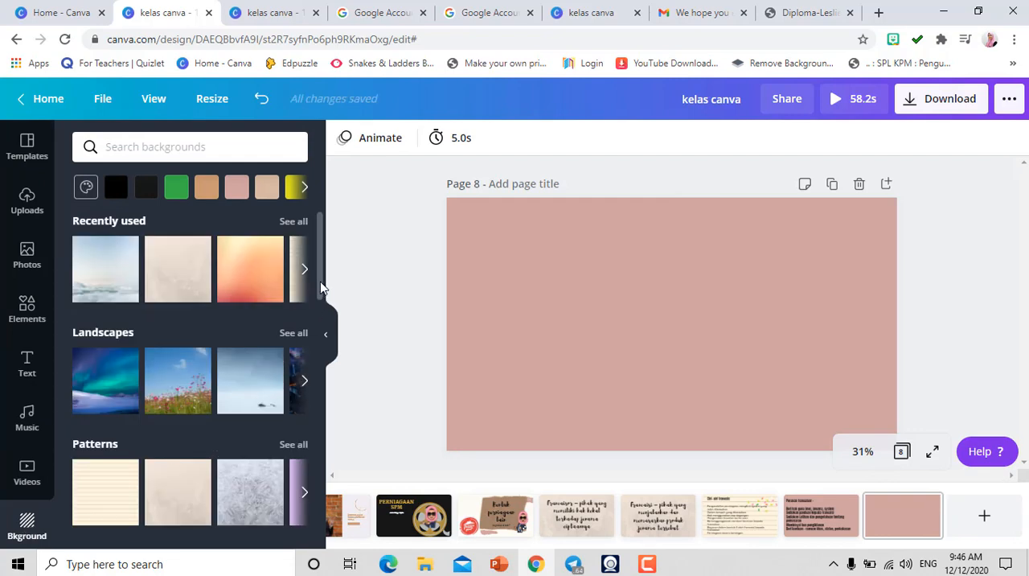
pyautogui.moveTo(320, 287); pyautogui.dragTo(319, 320)
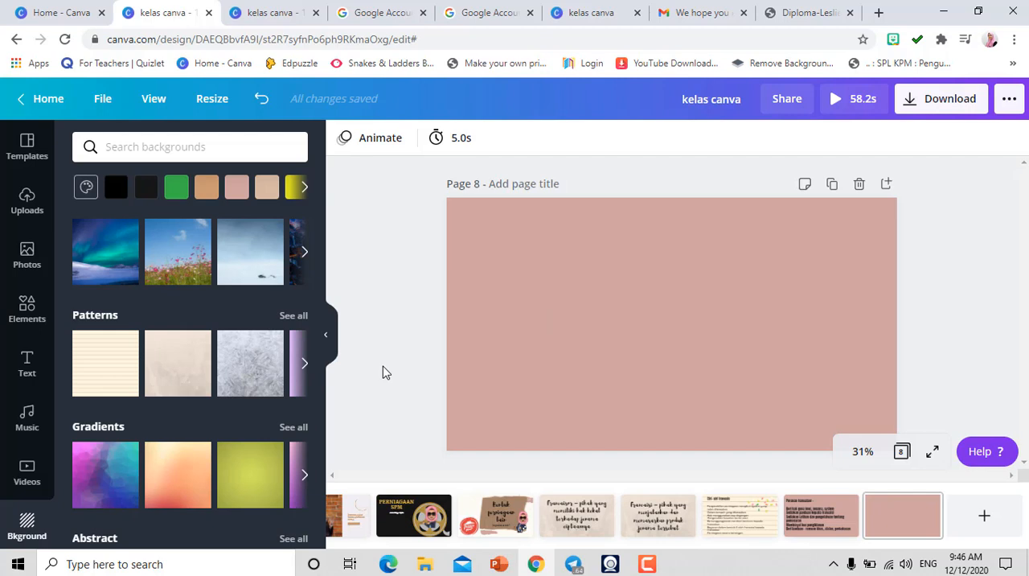
# - Add the recently used "Merry Christmas!" text combination to page 8 and replace its heading with "kelas"
pyautogui.click(29, 366)
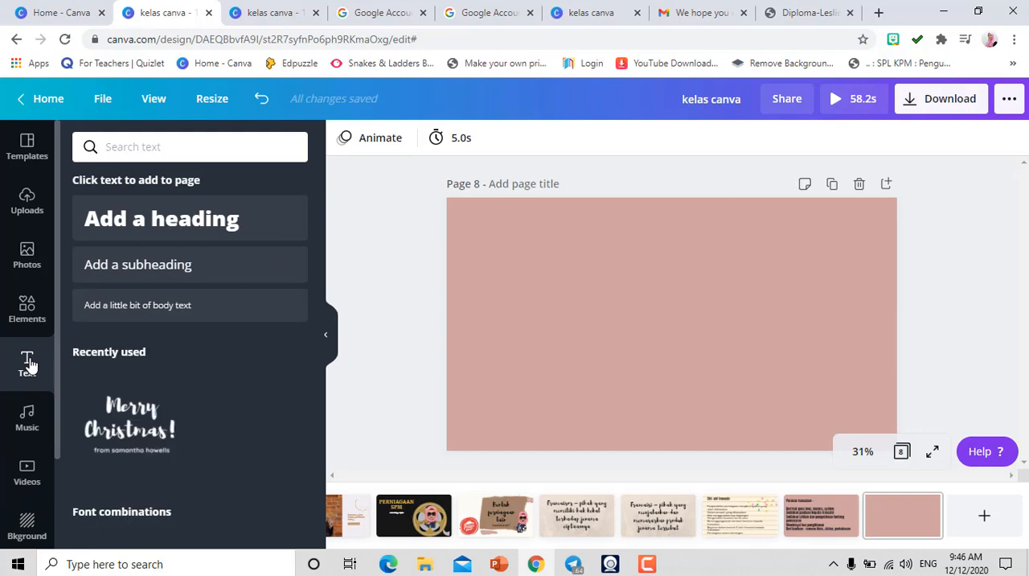
pyautogui.click(129, 423)
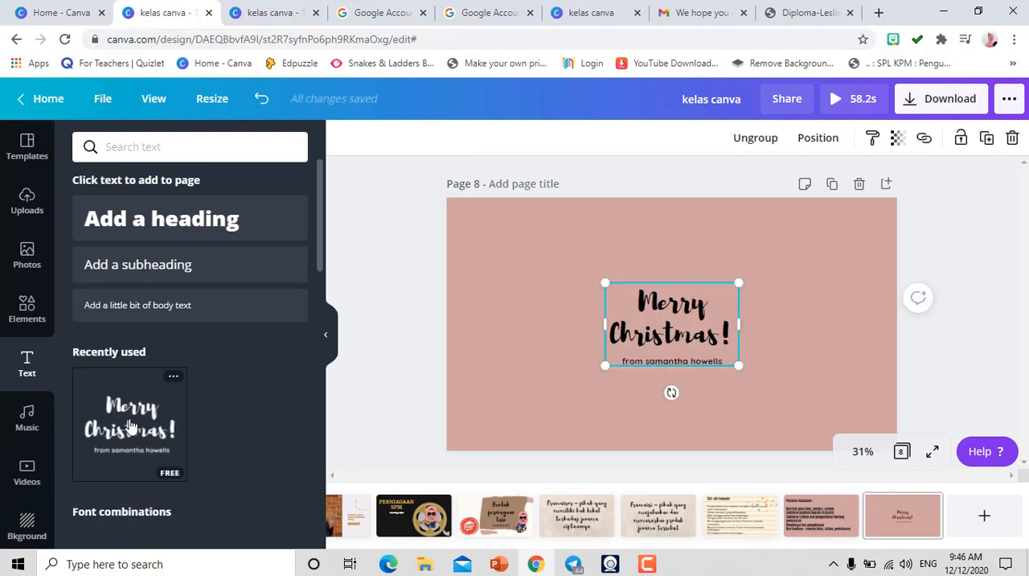
pyautogui.click(713, 340)
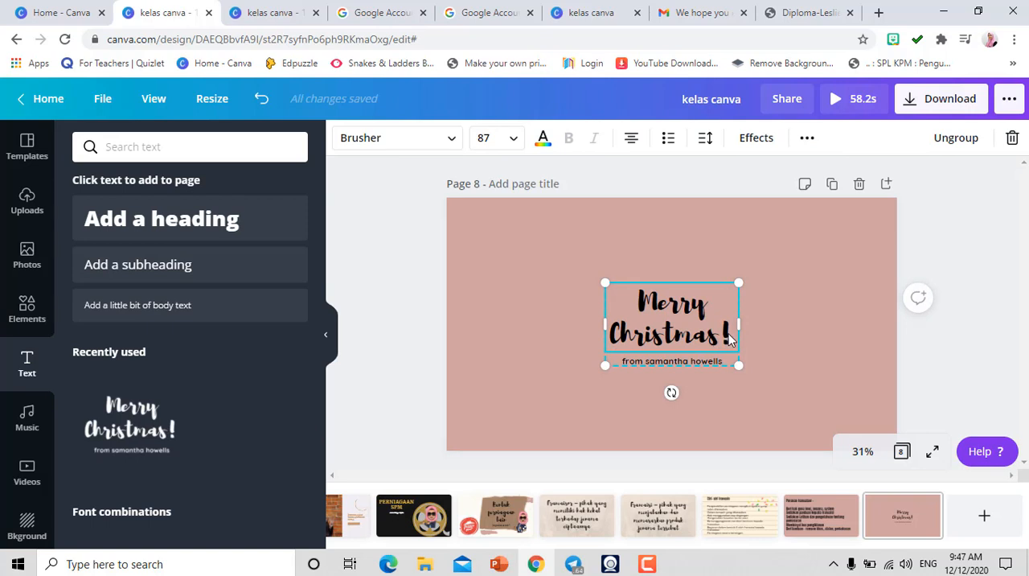
pyautogui.press('BackSpace')
pyautogui.press('BackSpace')
pyautogui.press('BackSpace')
pyautogui.press('BackSpace')
pyautogui.press('BackSpace')
pyautogui.press('BackSpace')
pyautogui.press('BackSpace')
pyautogui.press('BackSpace')
pyautogui.press('BackSpace')
pyautogui.press('BackSpace')
pyautogui.press('BackSpace')
pyautogui.press('BackSpace')
pyautogui.press('BackSpace')
pyautogui.press('BackSpace')
pyautogui.press('BackSpace')
pyautogui.press('BackSpace')
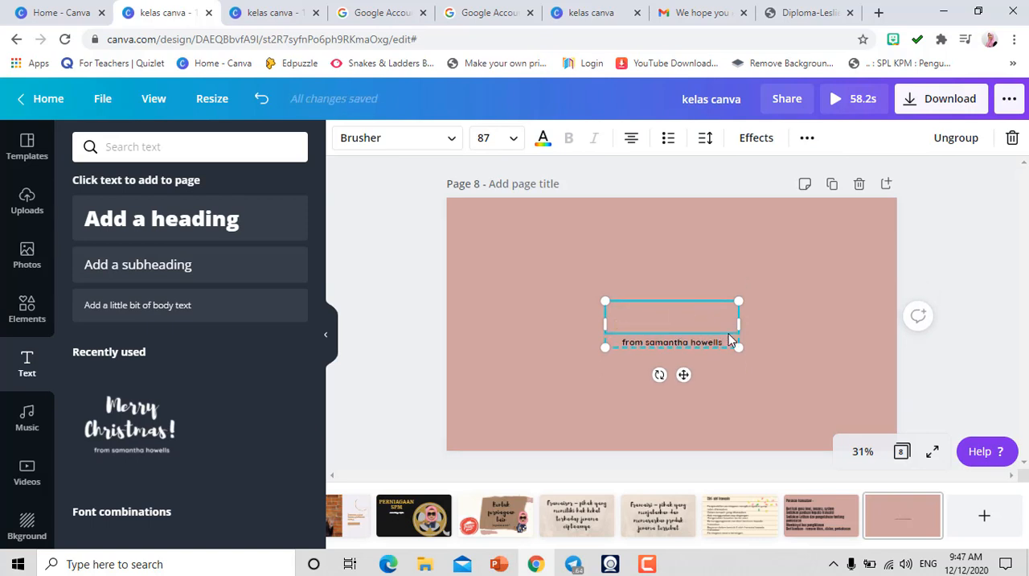
pyautogui.write('kelas')
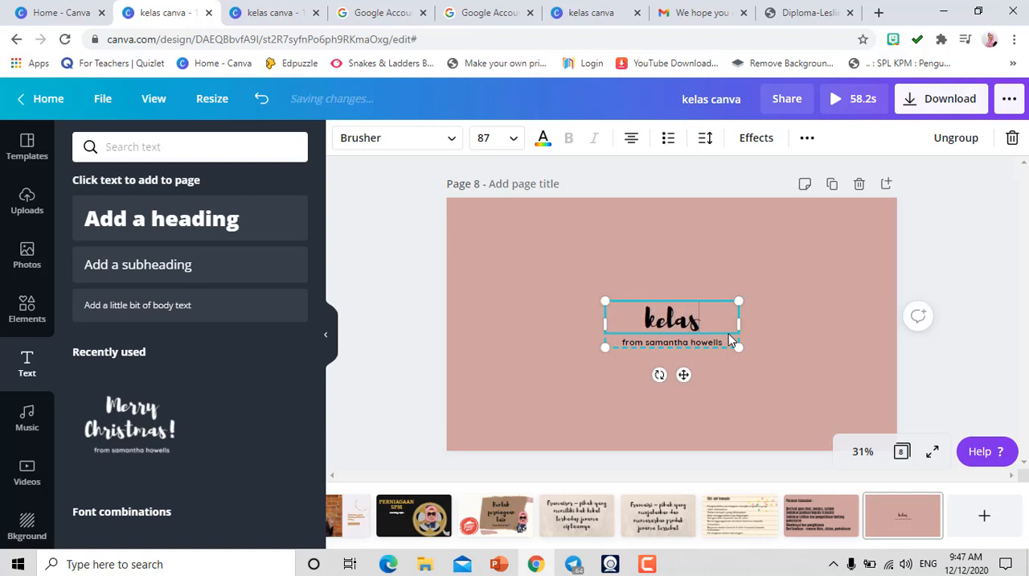
# - Delete the "kelas" heading and the small line of text beneath it from page 8
pyautogui.click(697, 303)
pyautogui.click(680, 298)
pyautogui.click(675, 323)
pyautogui.press('Delete')
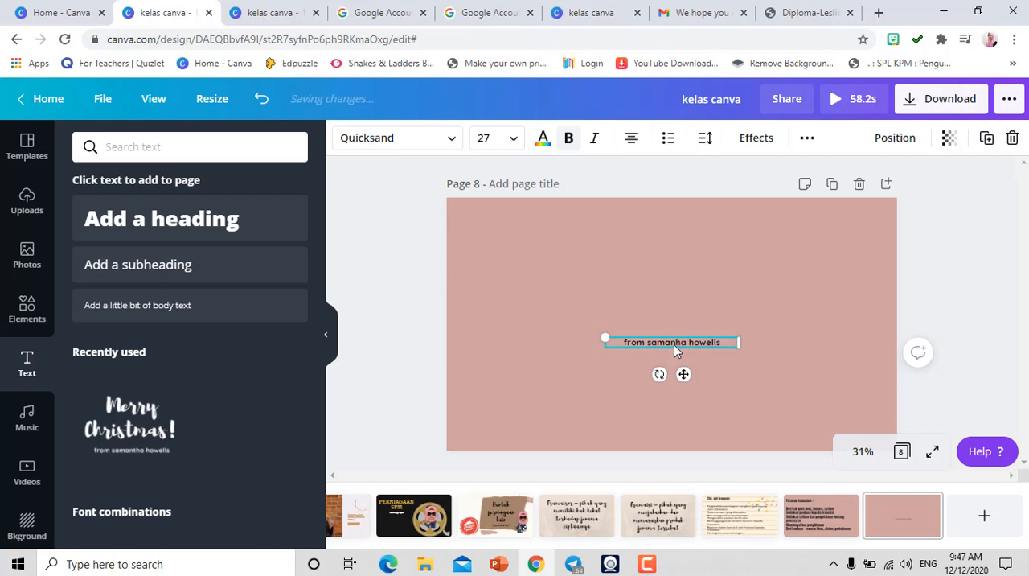
pyautogui.press('BackSpace')
pyautogui.rightClick(721, 344)
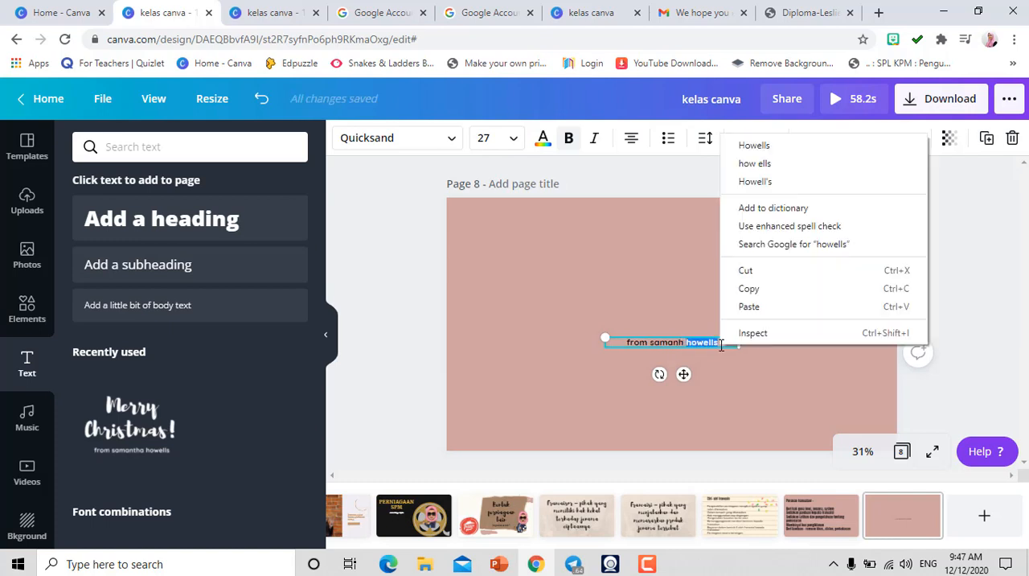
pyautogui.click(680, 342)
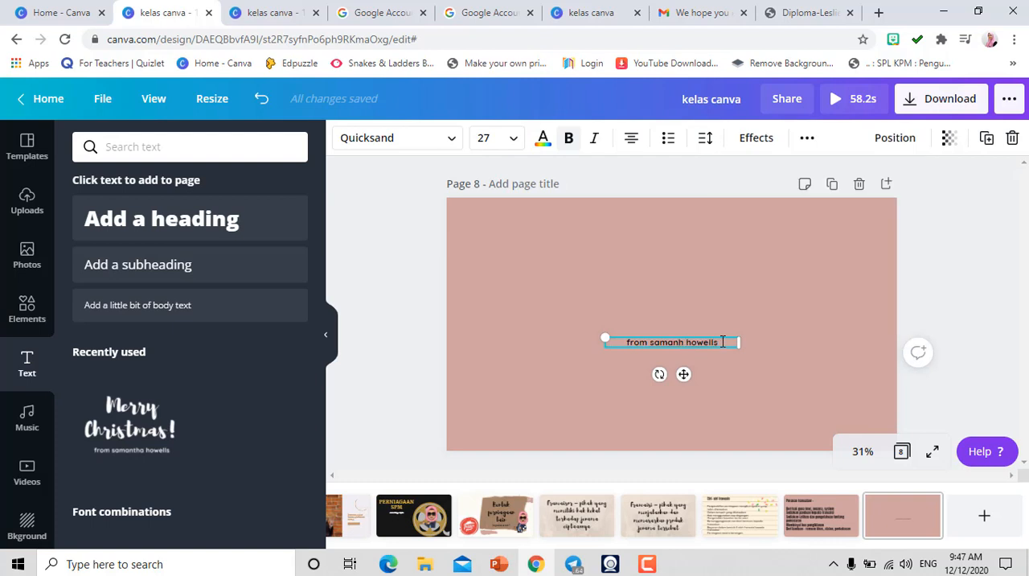
pyautogui.press('BackSpace')
pyautogui.press('BackSpace')
pyautogui.press('BackSpace')
pyautogui.press('BackSpace')
pyautogui.press('BackSpace')
pyautogui.press('BackSpace')
pyautogui.press('BackSpace')
pyautogui.press('BackSpace')
pyautogui.press('BackSpace')
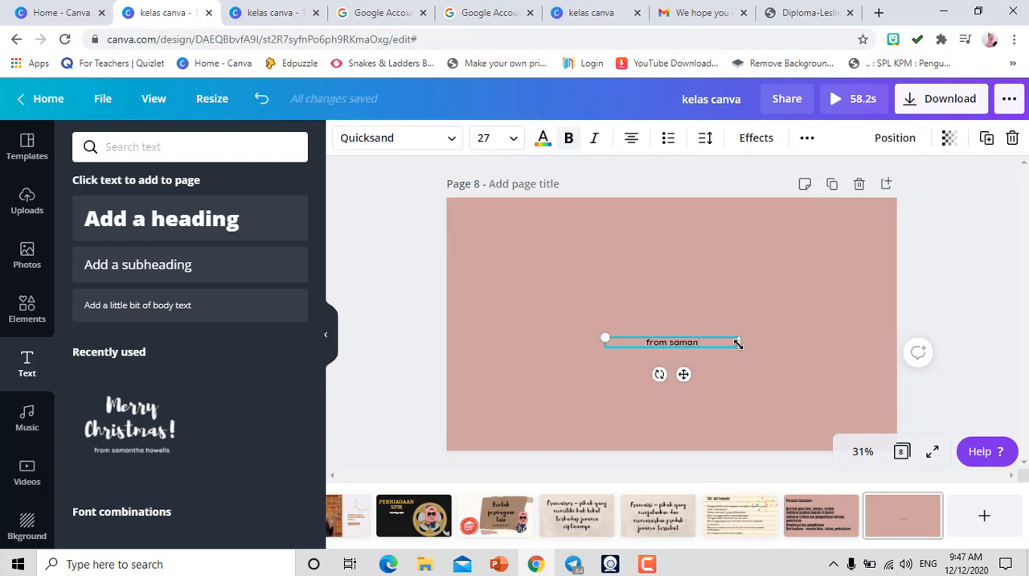
pyautogui.rightClick(737, 344)
pyautogui.click(759, 351)
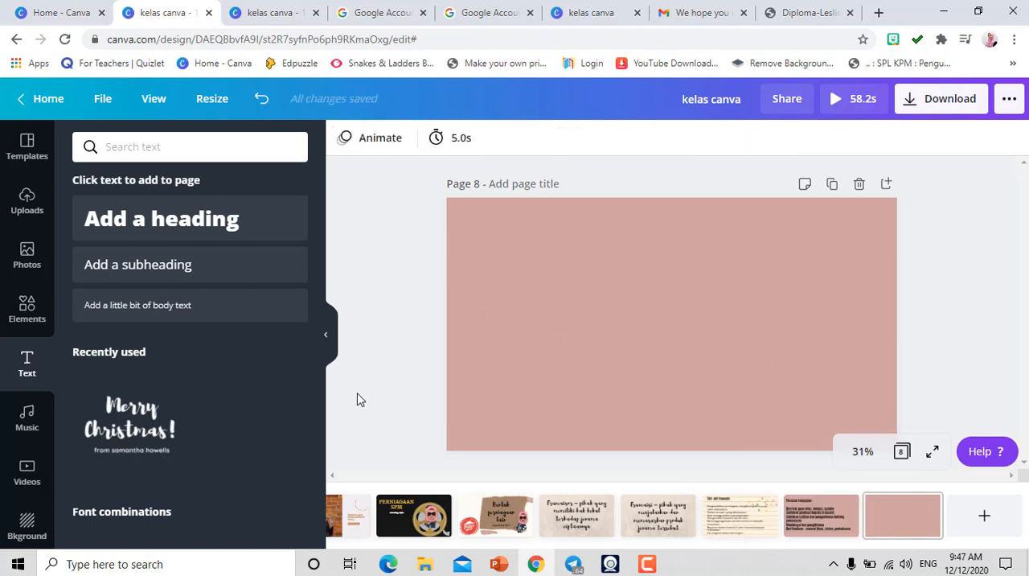
# - Switch to PowerPoint and copy the "Peranan francaisi –" heading with its four numbered points from slide 6
pyautogui.click(497, 565)
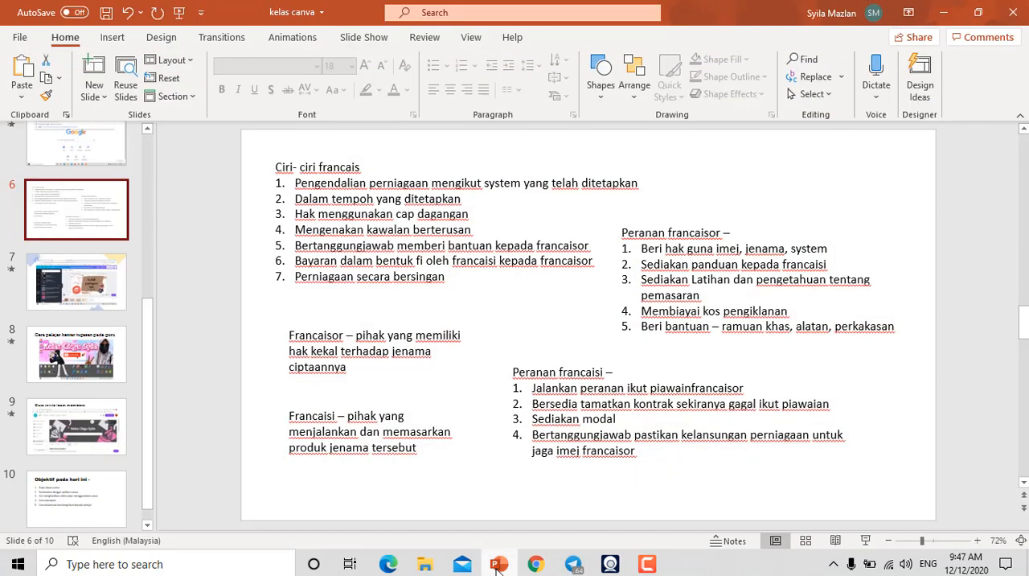
pyautogui.click(513, 371)
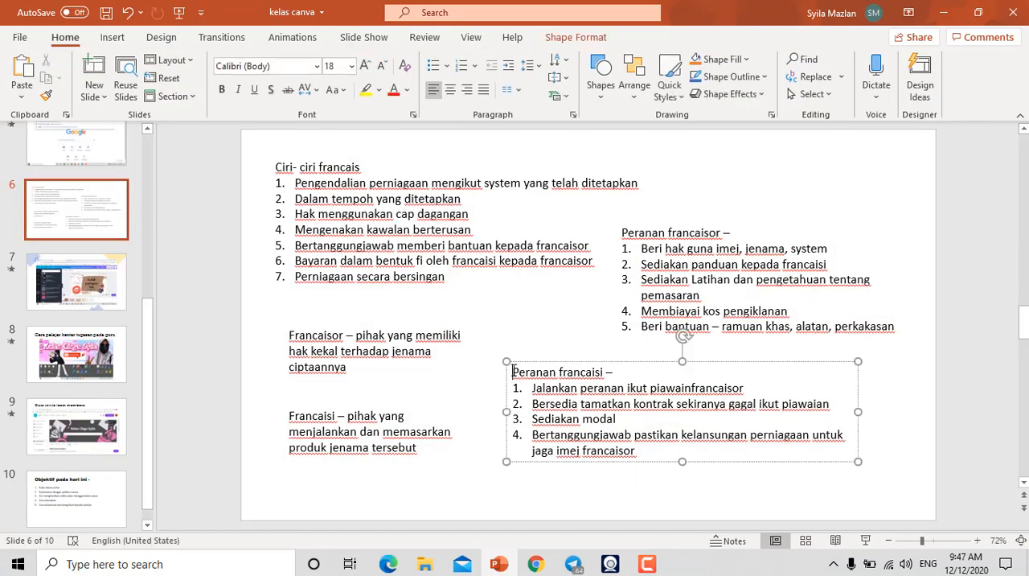
pyautogui.hotkey('shift', 'Down')
pyautogui.hotkey('shift', 'Down')
pyautogui.hotkey('shift', 'Down')
pyautogui.hotkey('shift', 'Down')
pyautogui.hotkey('shift', 'Down')
pyautogui.hotkey('shift', 'Down')
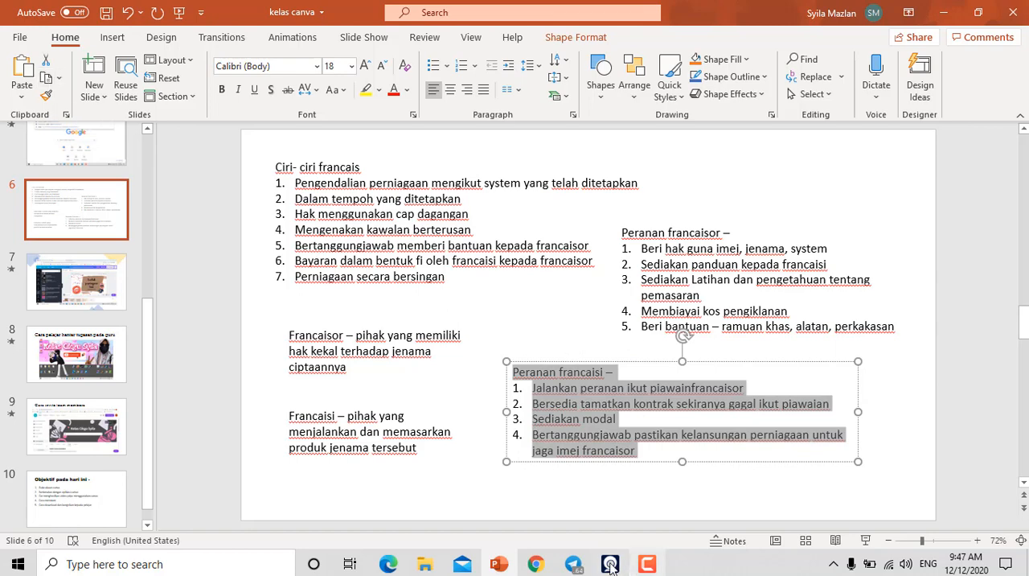
# - Switch back to Canva and paste the copied "Peranan francaisi –" text onto page 8
pyautogui.click(537, 565)
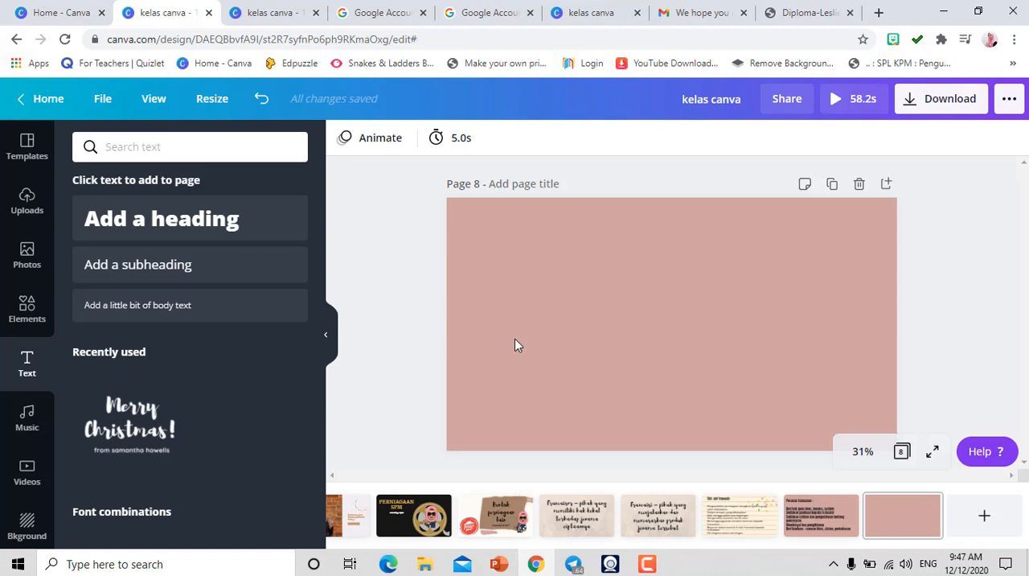
pyautogui.click(543, 322)
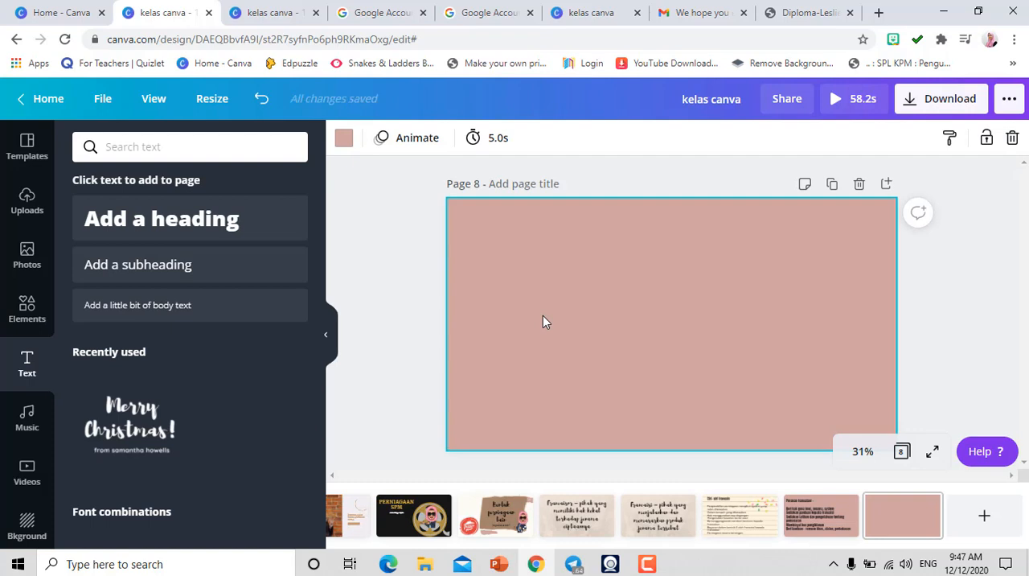
pyautogui.hotkey('ctrl', 'v')
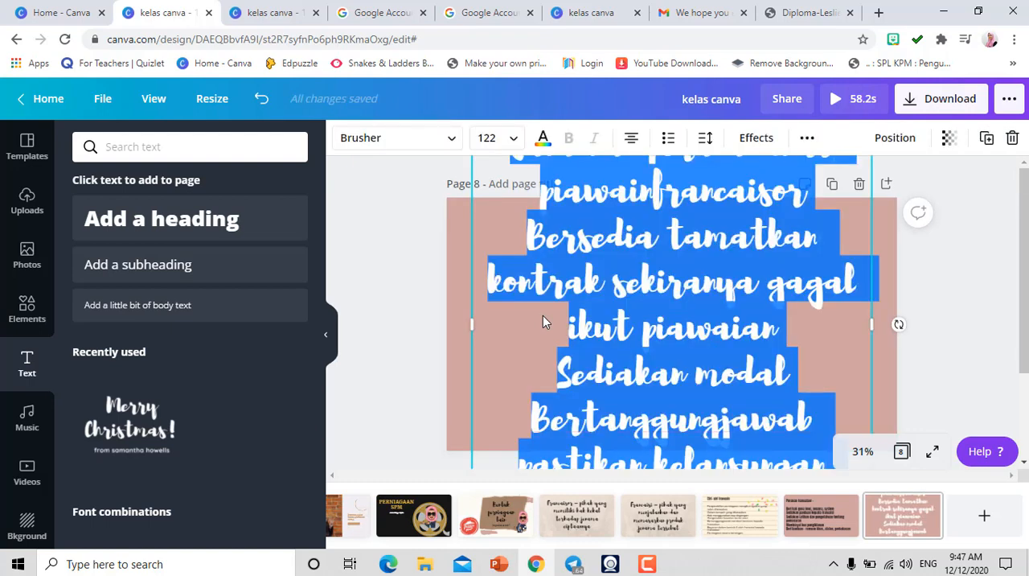
# - Set the pasted text's font size to 48 and move its text box down onto page 8
pyautogui.click(500, 137)
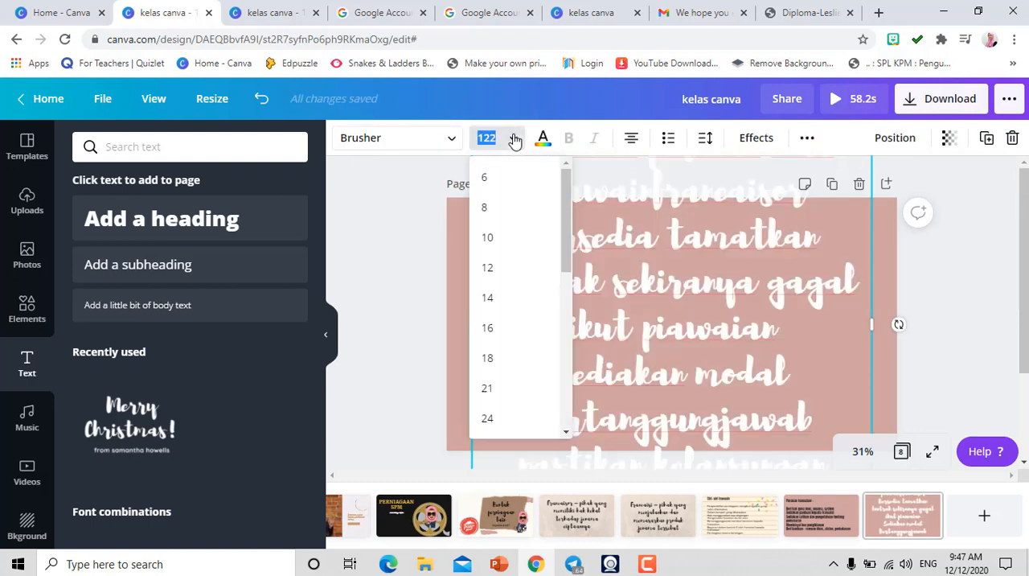
pyautogui.moveTo(565, 231); pyautogui.dragTo(561, 332)
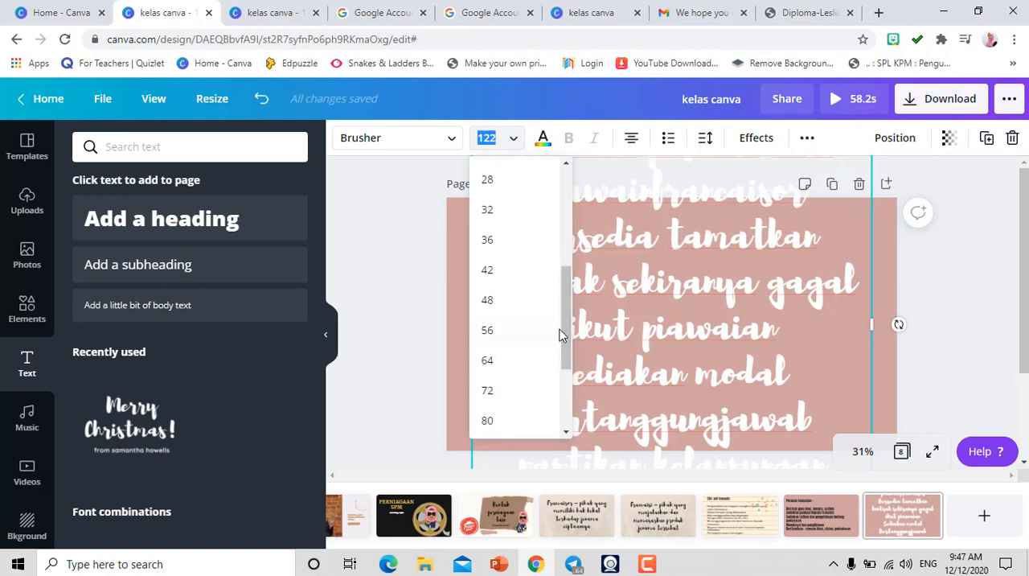
pyautogui.click(481, 304)
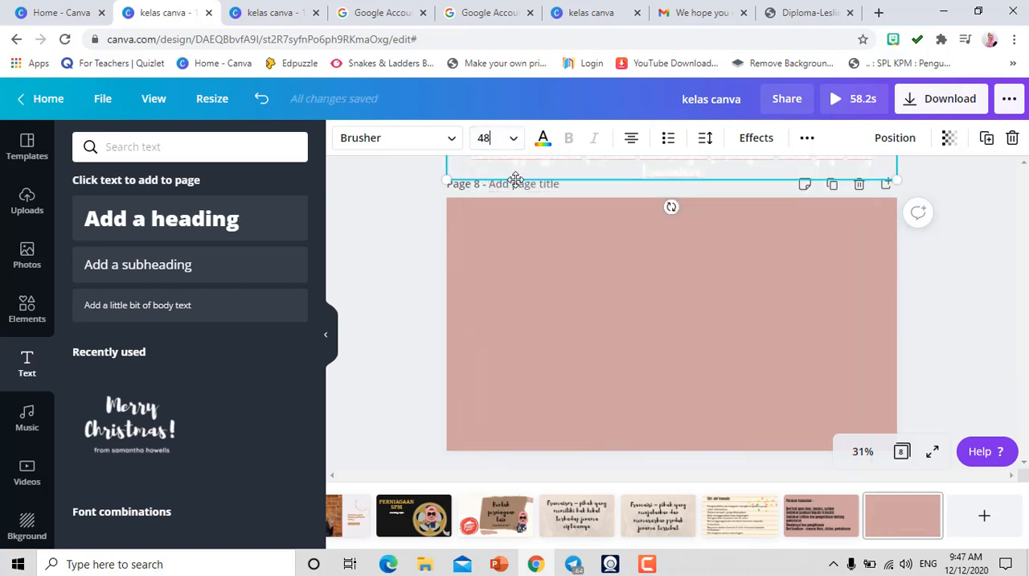
pyautogui.moveTo(515, 178); pyautogui.dragTo(510, 344)
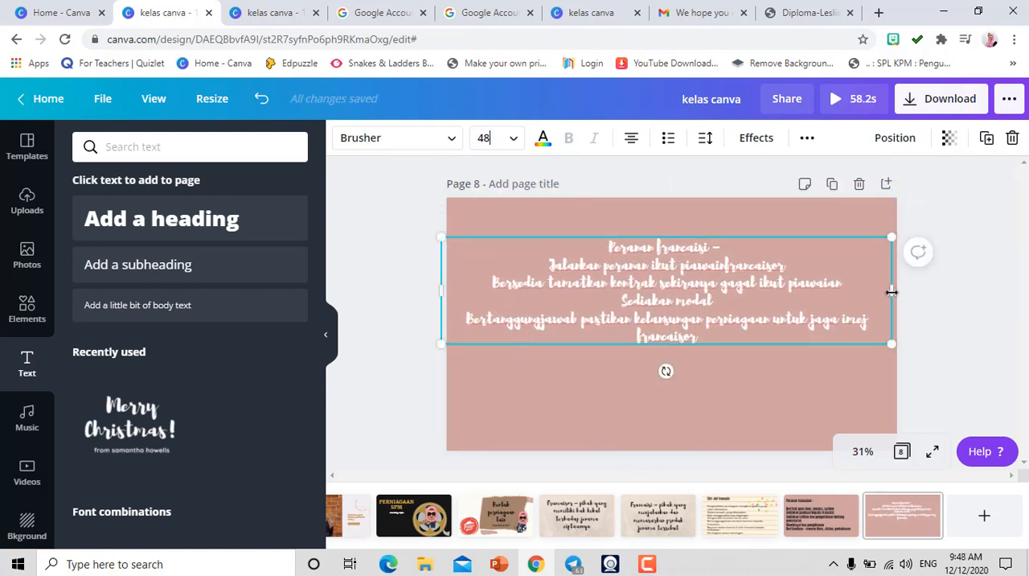
# - Narrow the "Peranan francaisi –" text box from both sides and align its text to the left
pyautogui.moveTo(892, 291); pyautogui.dragTo(801, 289)
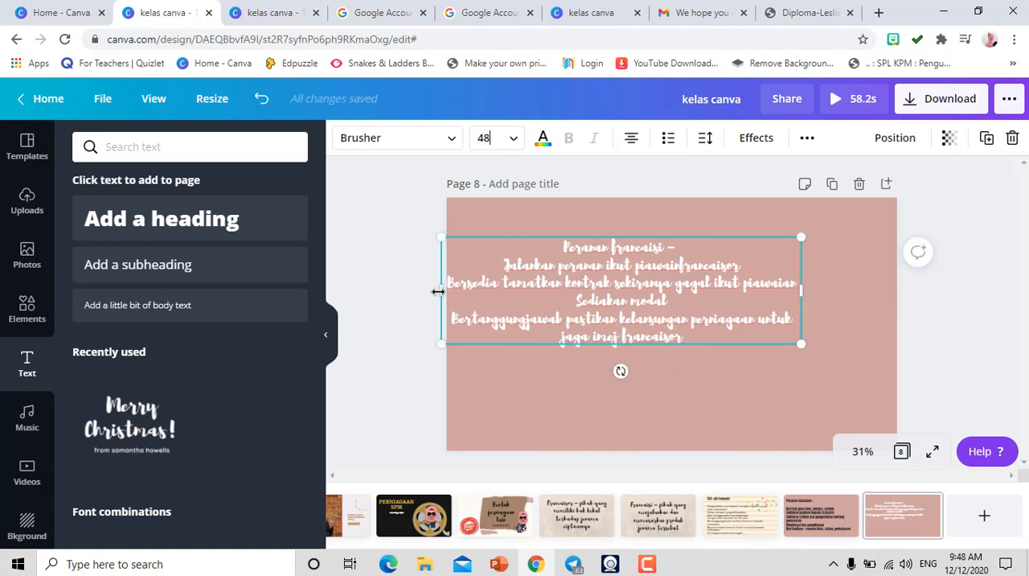
pyautogui.moveTo(439, 291); pyautogui.dragTo(506, 292)
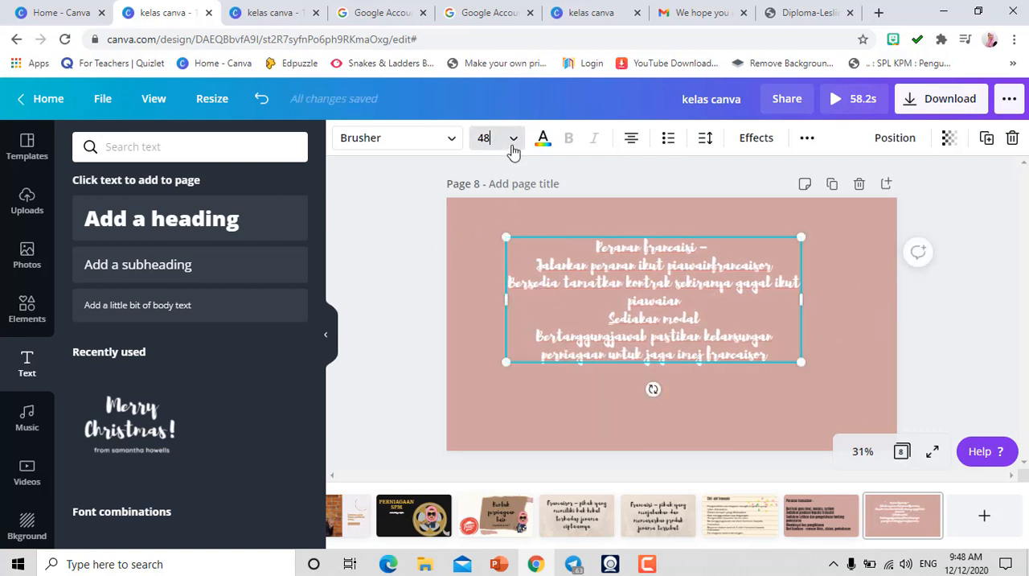
pyautogui.click(631, 138)
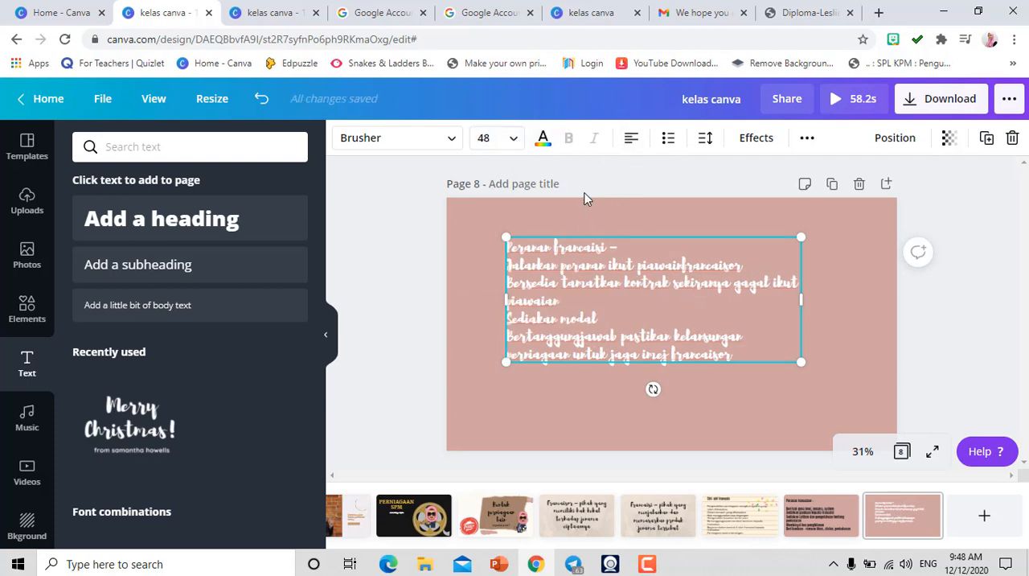
# - Colour the "Peranan francaisi –" text on page 8 black and set its font to Anton
pyautogui.click(543, 138)
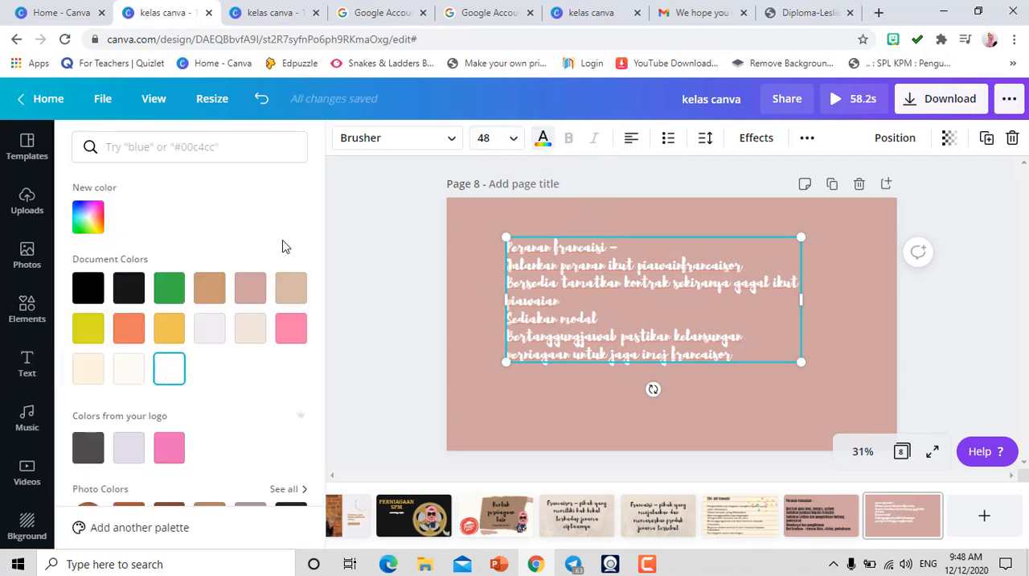
pyautogui.click(88, 288)
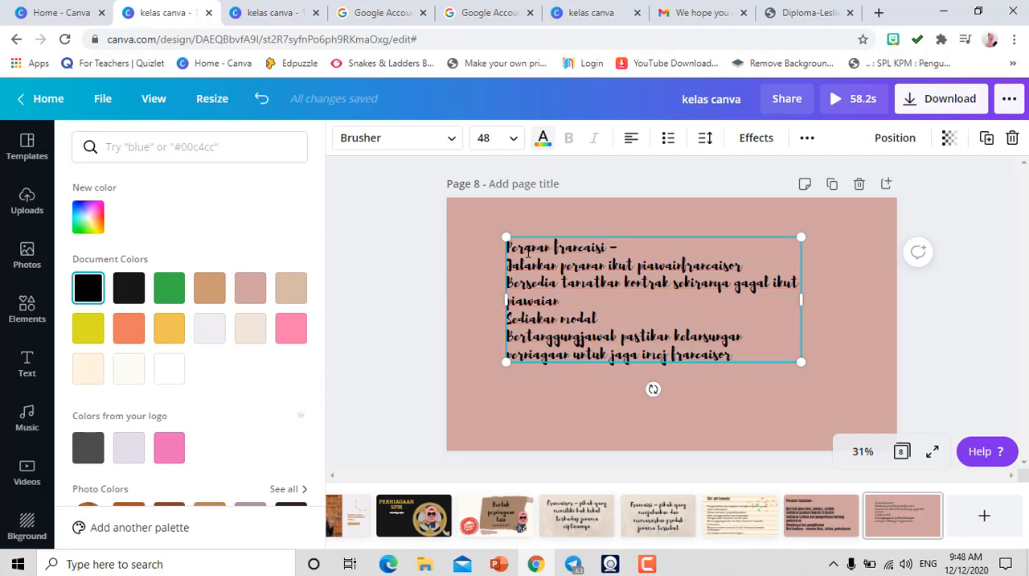
pyautogui.tripleClick(526, 250)
pyautogui.hotkey('ctrl', 'a')
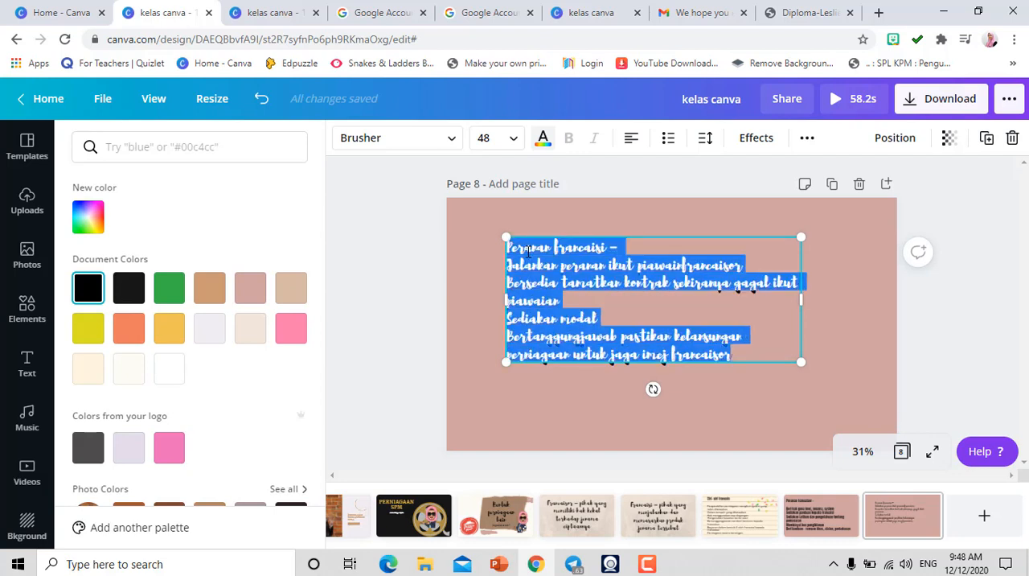
pyautogui.click(448, 141)
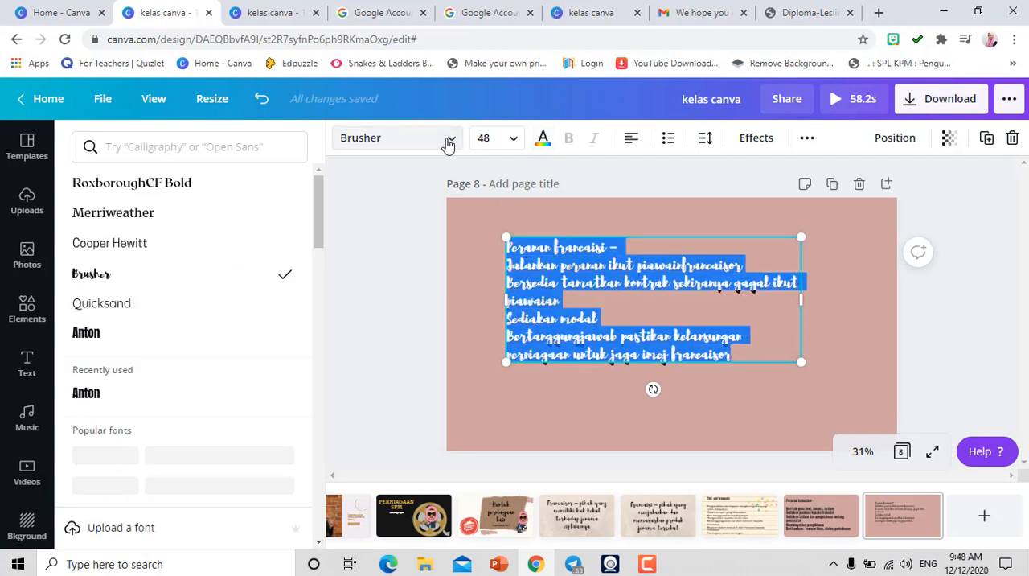
pyautogui.click(98, 332)
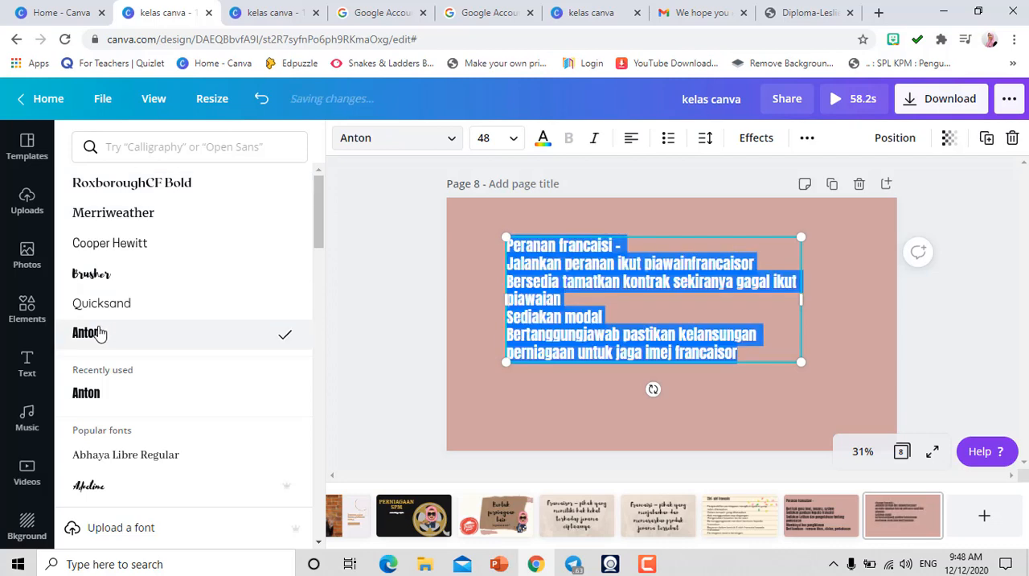
# - Insert a blank line between the "Peranan francaisi –" heading and the points below it
pyautogui.click(632, 251)
pyautogui.press('Return')
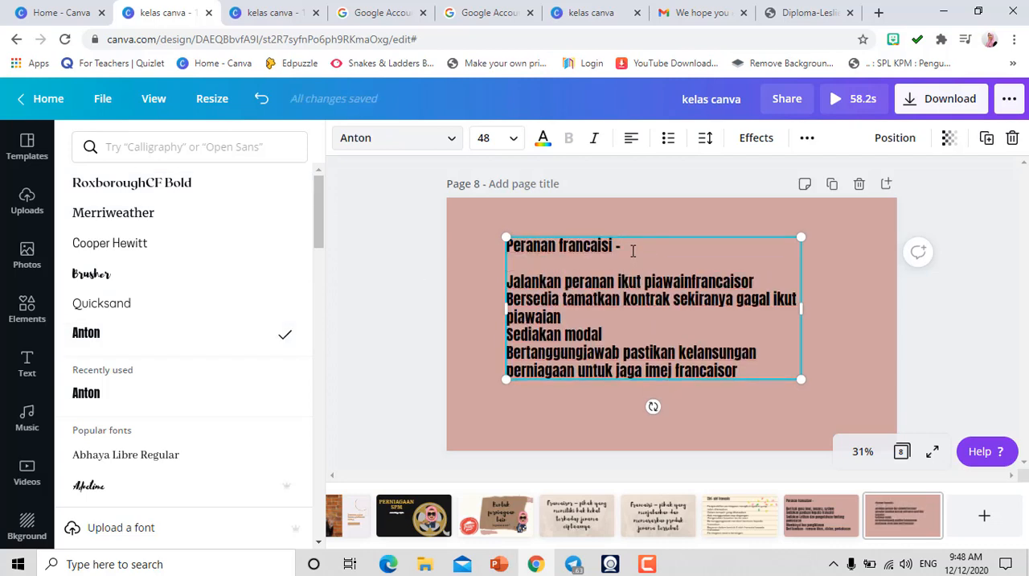
pyautogui.click(380, 334)
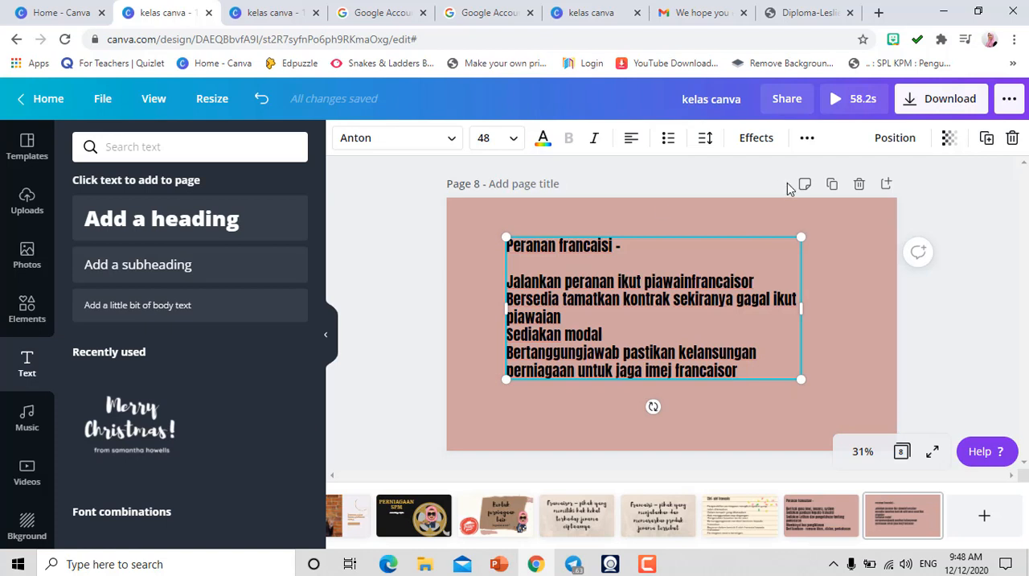
pyautogui.click(762, 140)
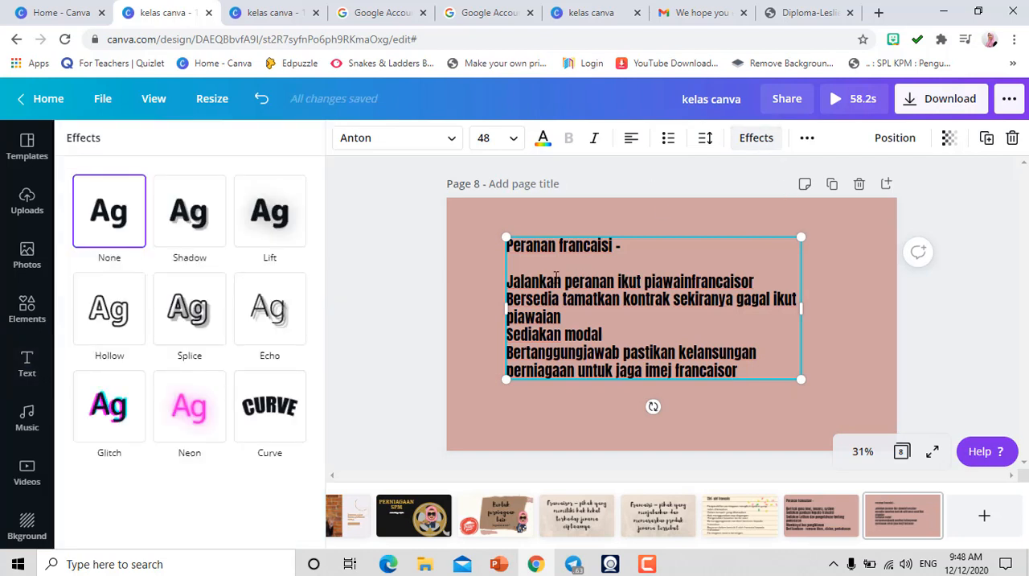
pyautogui.click(401, 390)
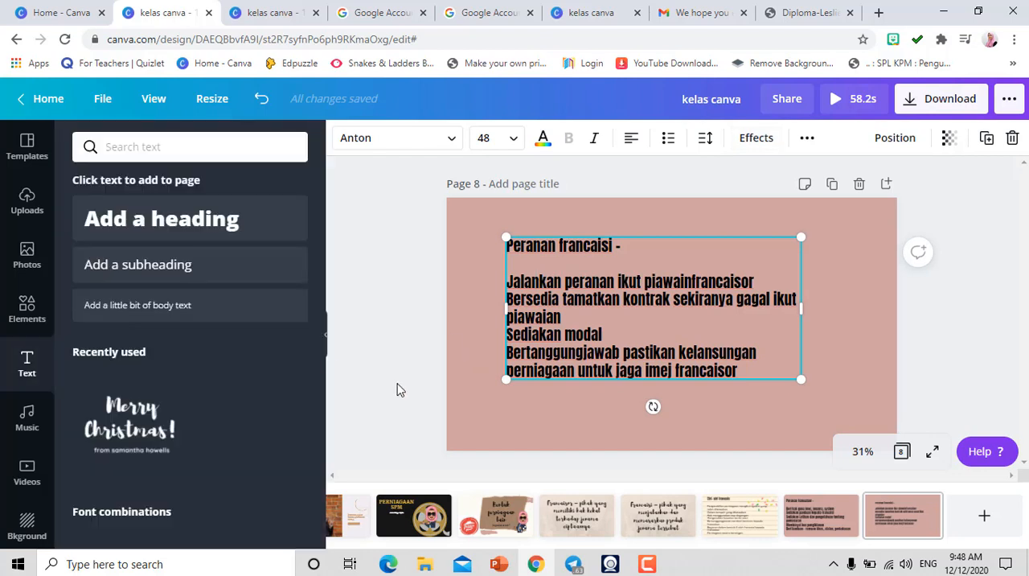
# - Underline "eranan francaisi" in the heading on page 8
pyautogui.click(807, 138)
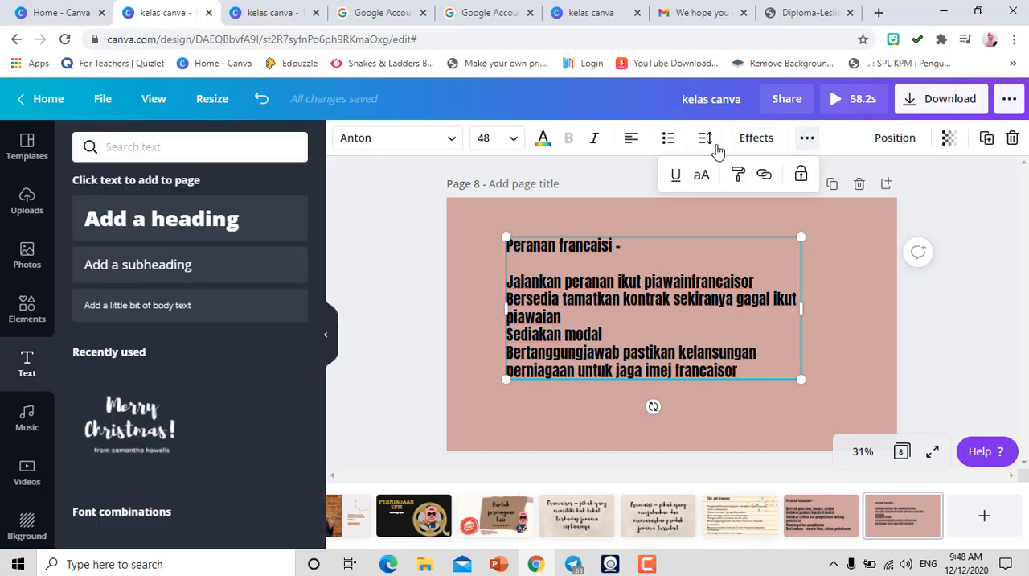
pyautogui.click(519, 251)
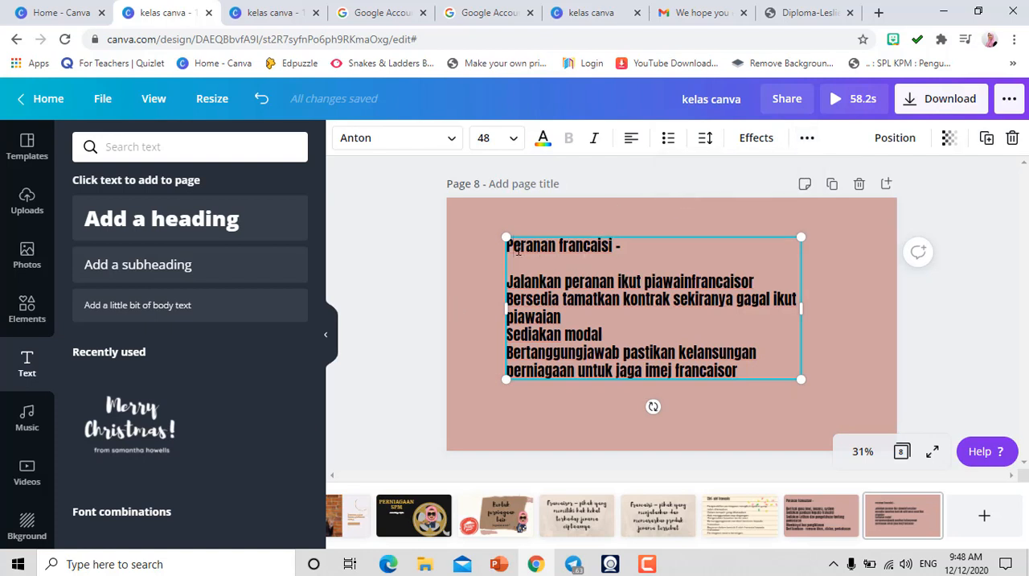
pyautogui.hotkey('shift', 'Right')
pyautogui.hotkey('shift', 'Right')
pyautogui.hotkey('shift', 'Right')
pyautogui.hotkey('shift', 'Right')
pyautogui.hotkey('shift', 'Right')
pyautogui.hotkey('shift', 'Right')
pyautogui.hotkey('shift', 'Right')
pyautogui.hotkey('shift', 'Right')
pyautogui.hotkey('shift', 'Right')
pyautogui.hotkey('shift', 'Right')
pyautogui.hotkey('shift', 'Right')
pyautogui.hotkey('shift', 'Right')
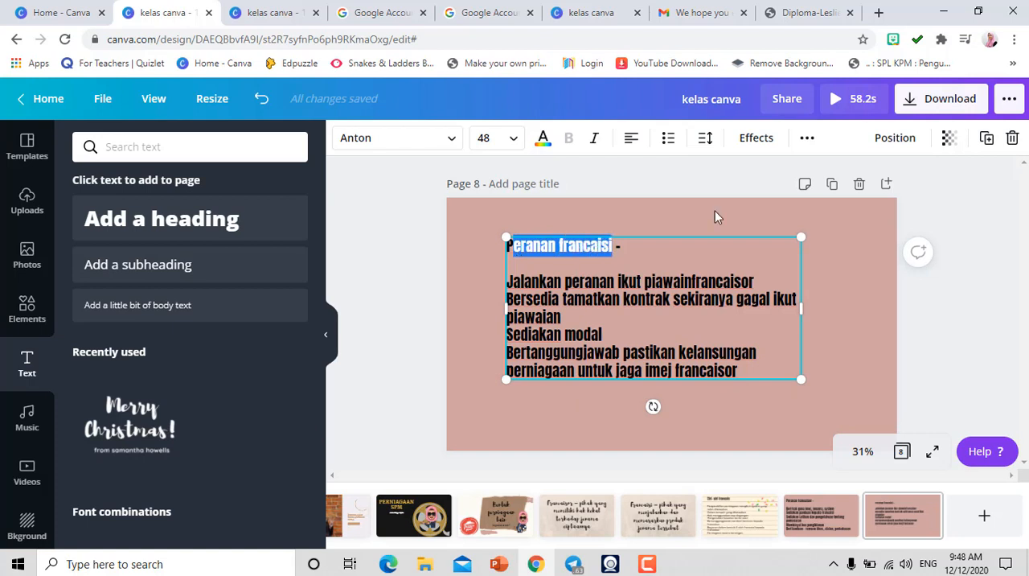
pyautogui.click(806, 137)
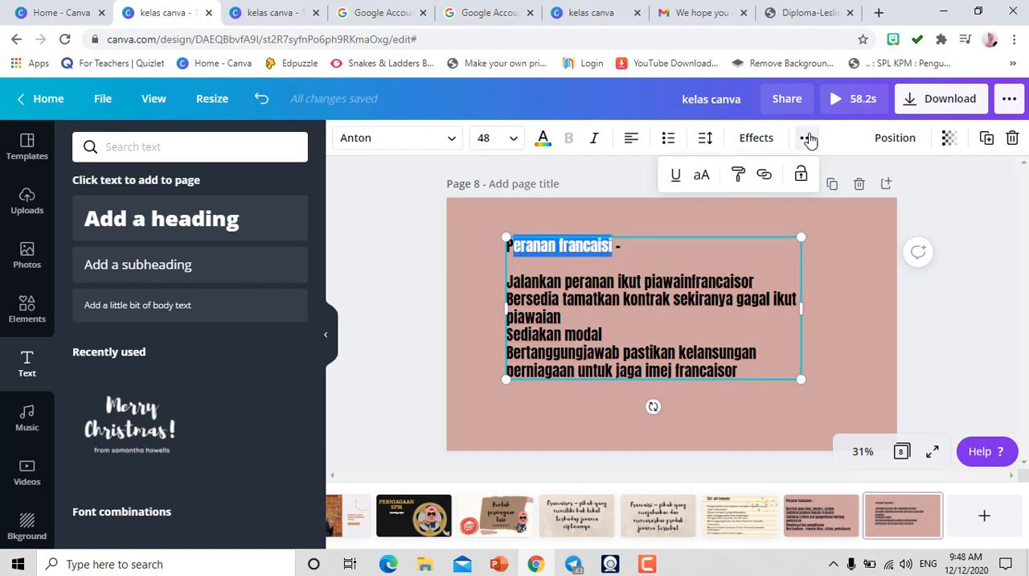
pyautogui.click(678, 177)
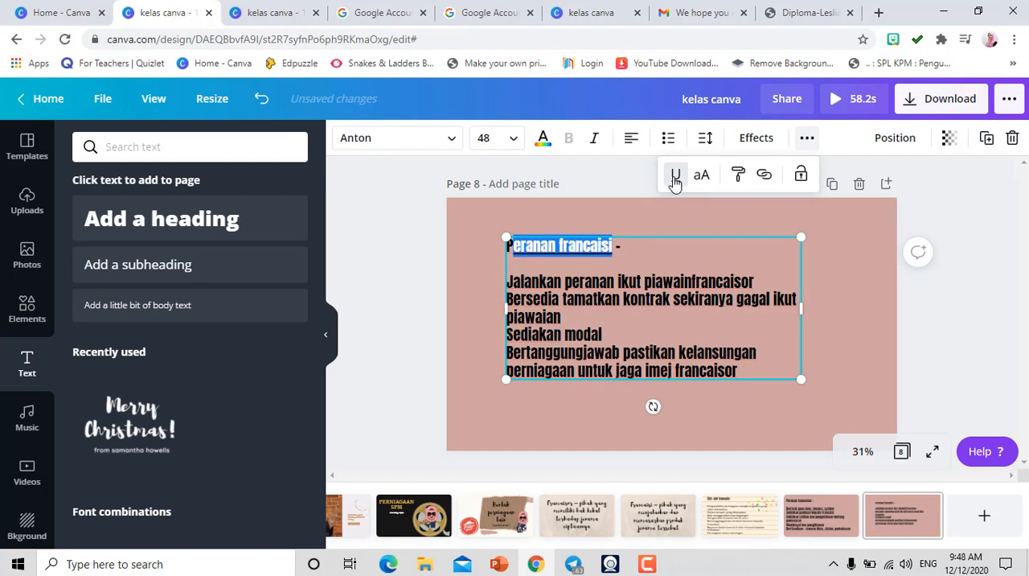
pyautogui.click(419, 336)
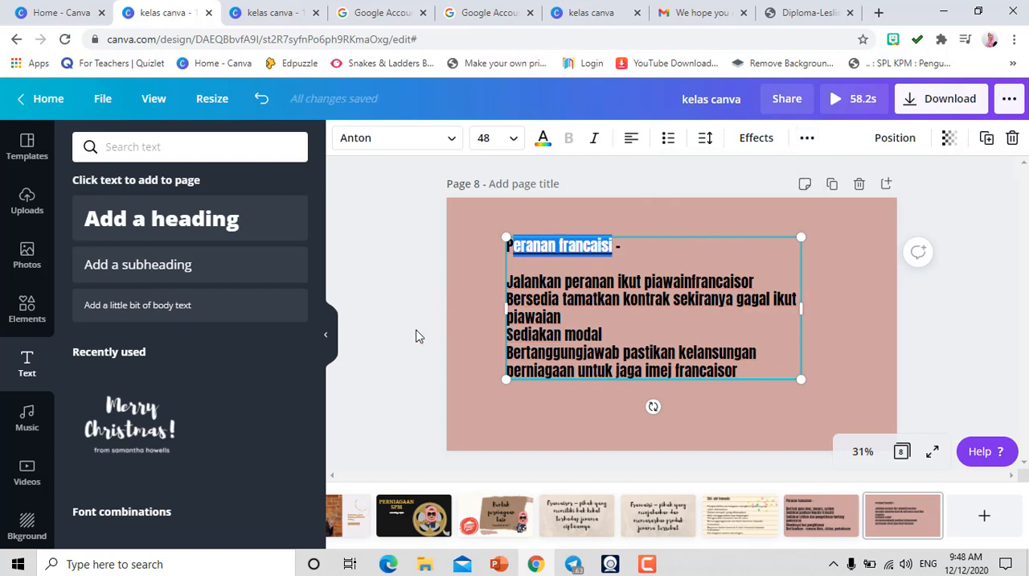
# - Upload the avatar image with the green check mark from the "avatar cikgu syila" folder on the device
pyautogui.click(35, 255)
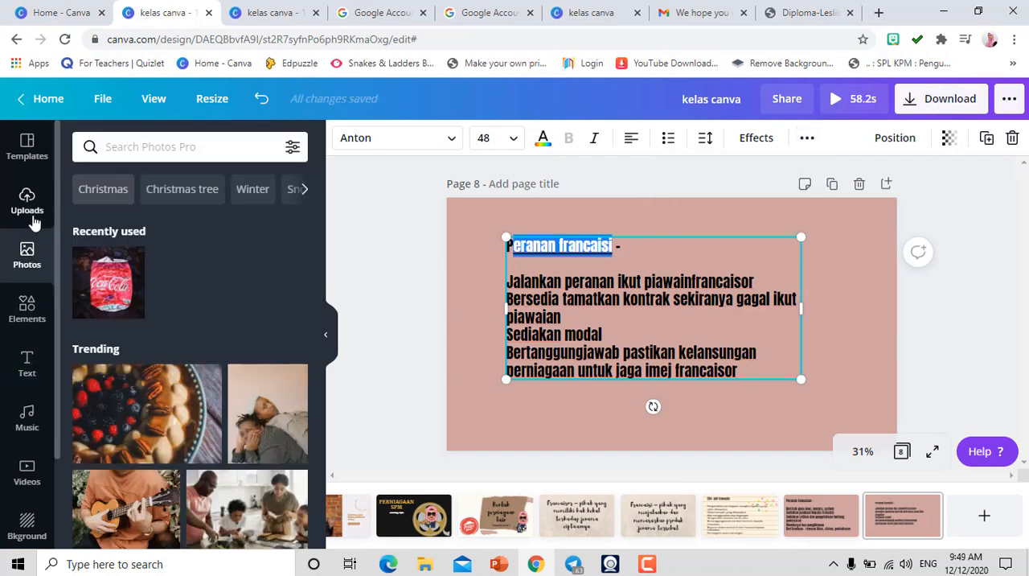
pyautogui.click(29, 202)
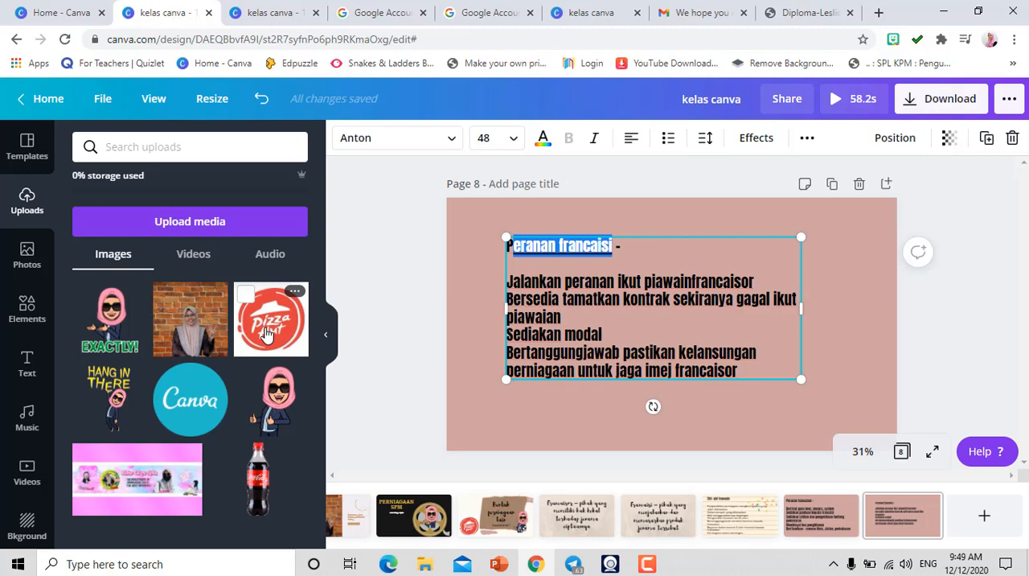
pyautogui.click(174, 228)
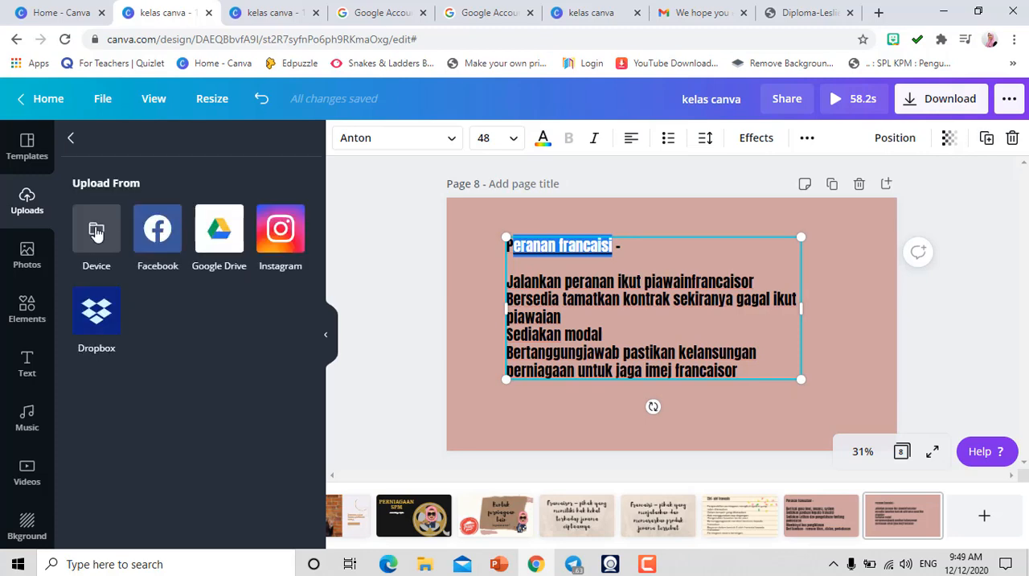
pyautogui.click(96, 232)
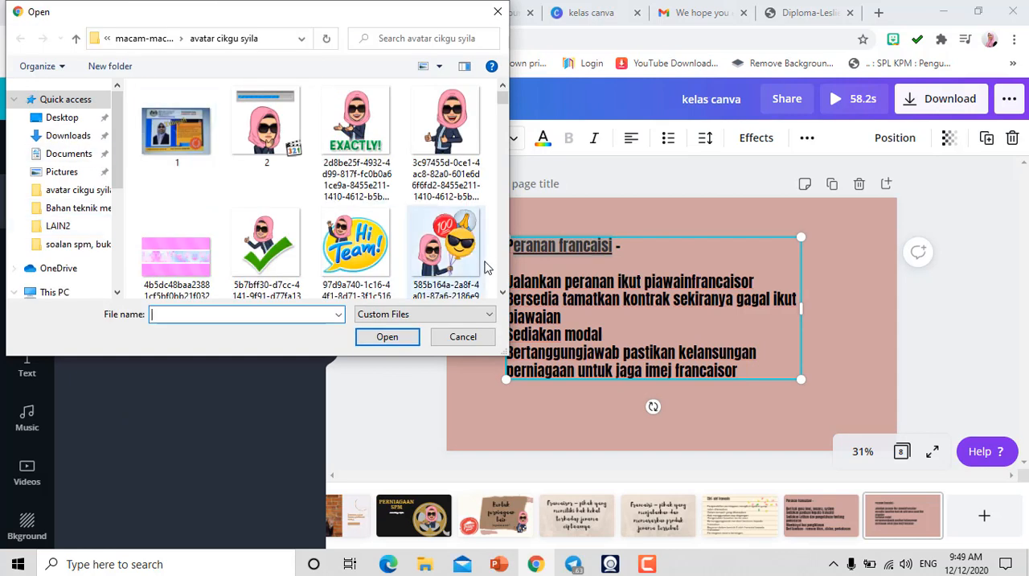
pyautogui.click(302, 249)
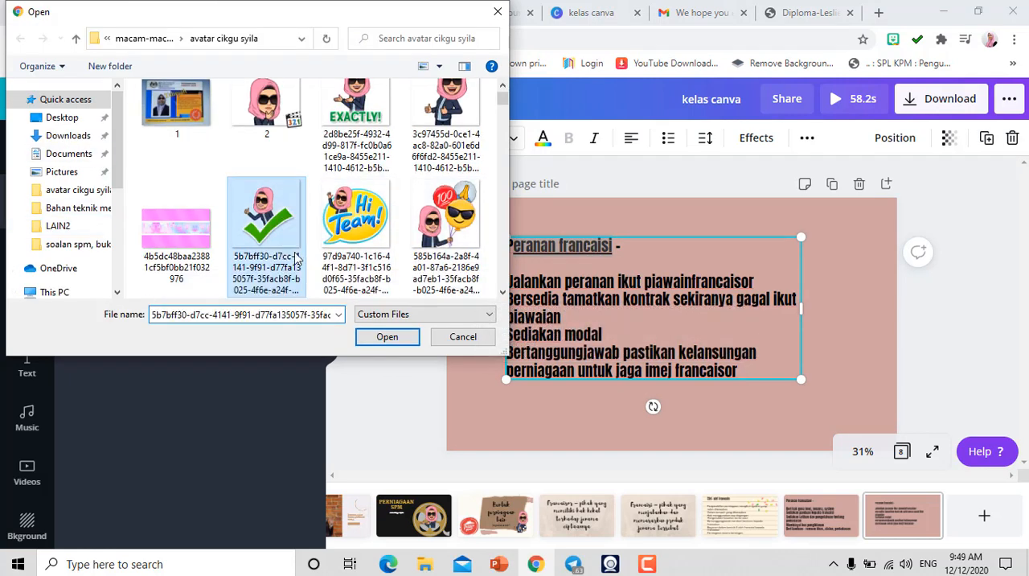
pyautogui.click(390, 341)
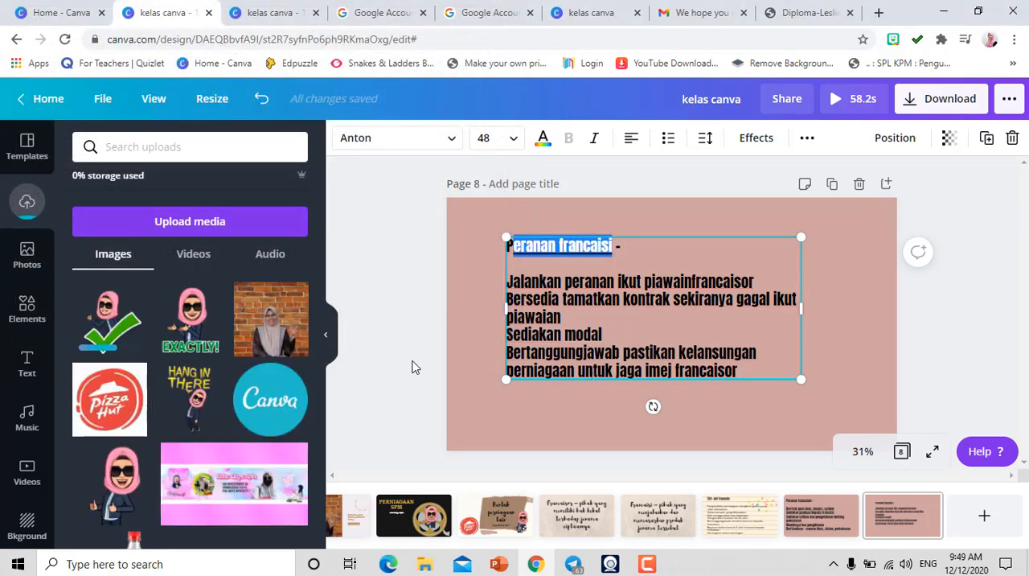
# - Add the uploaded check-mark avatar to page 8 and move it to the page's lower-right corner
pyautogui.click(111, 344)
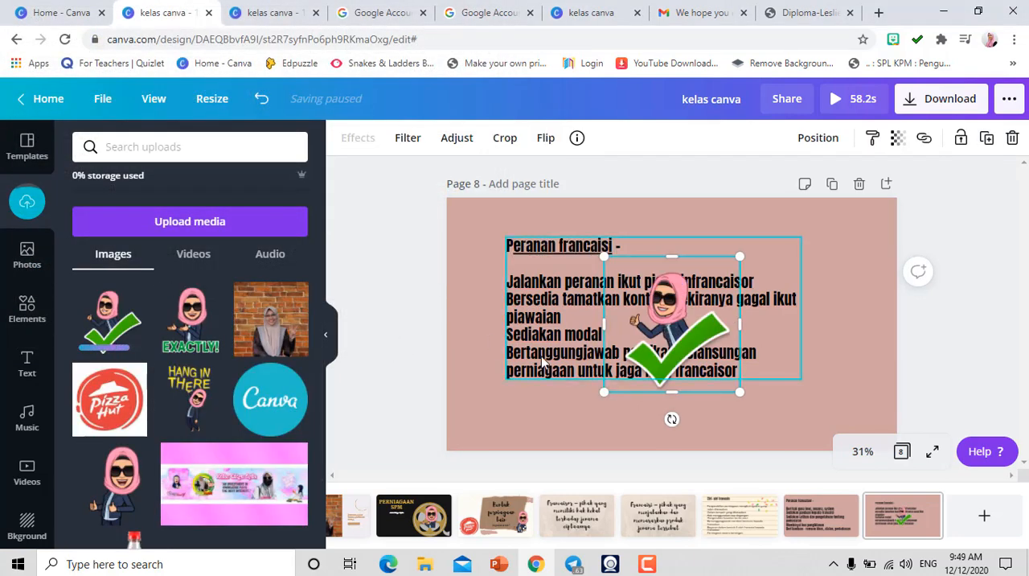
pyautogui.moveTo(656, 368); pyautogui.dragTo(795, 409)
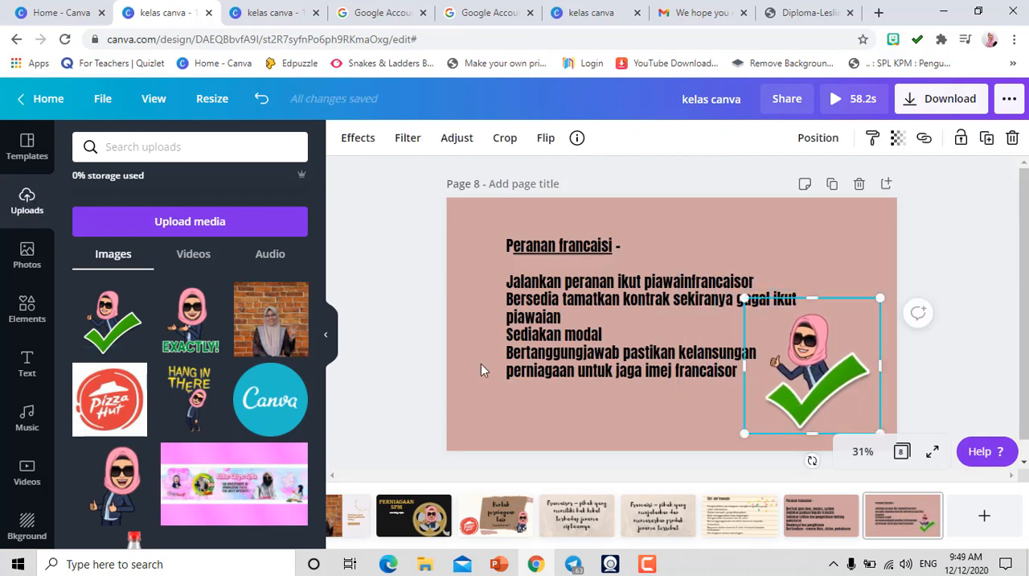
pyautogui.click(905, 521)
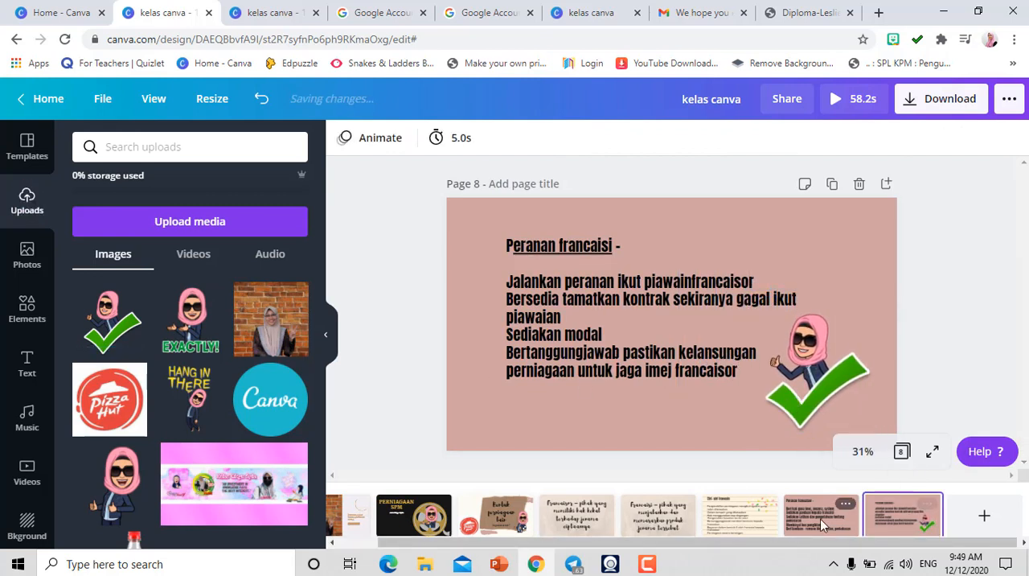
# - Add a falling confetti sticker to page 8 and enlarge it up to the page's upper edge
pyautogui.click(820, 523)
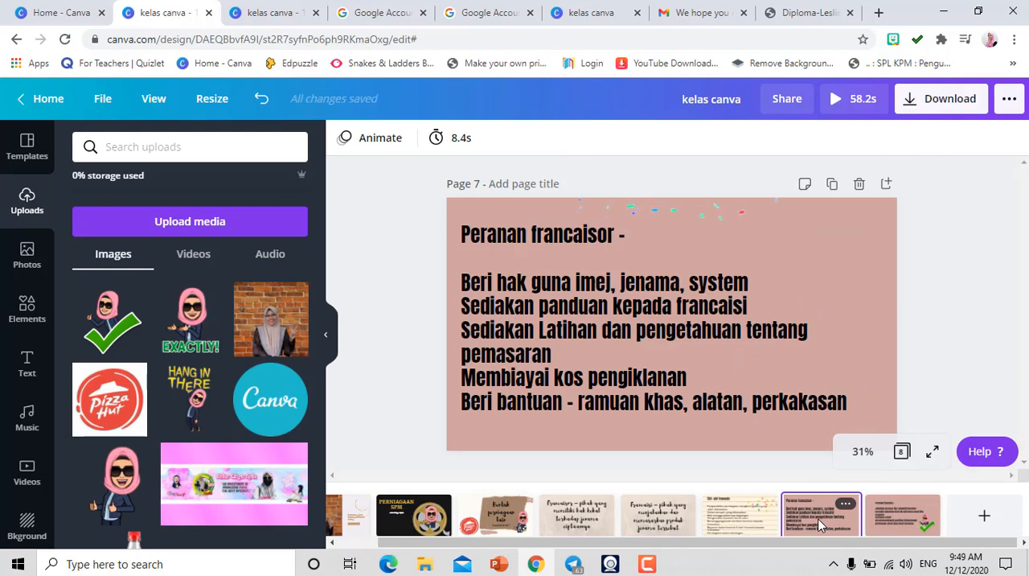
pyautogui.click(882, 514)
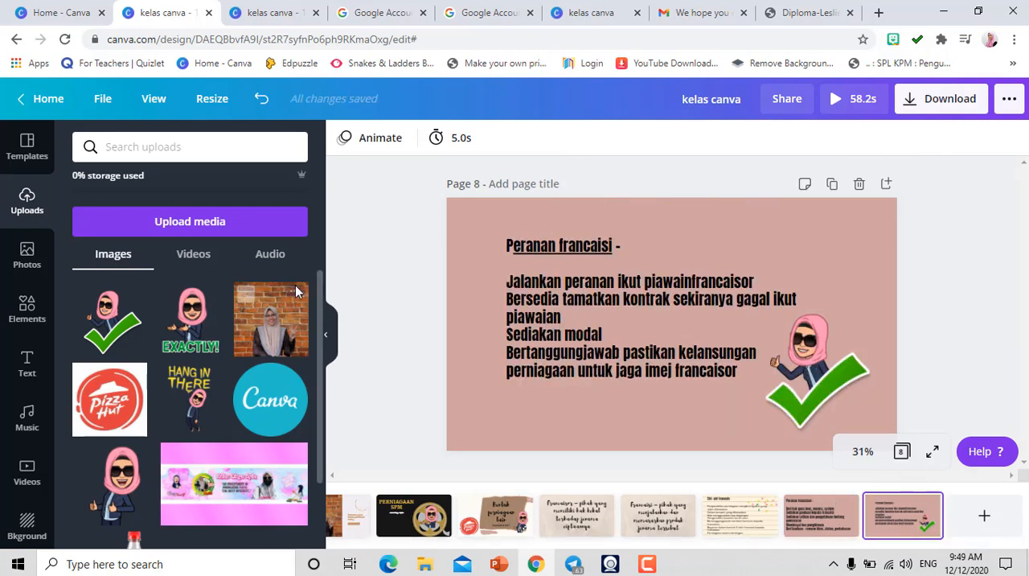
pyautogui.click(28, 322)
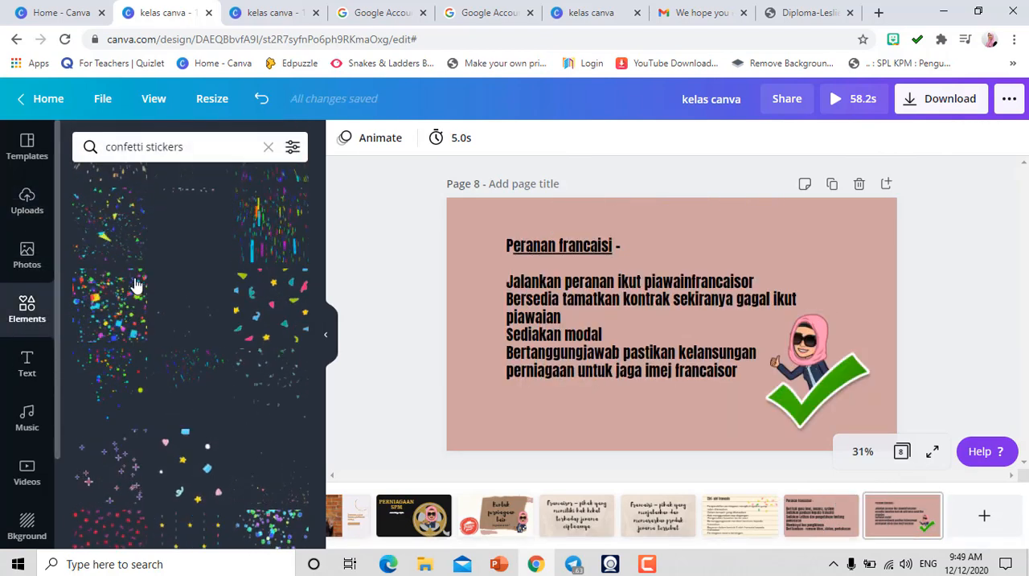
pyautogui.click(253, 387)
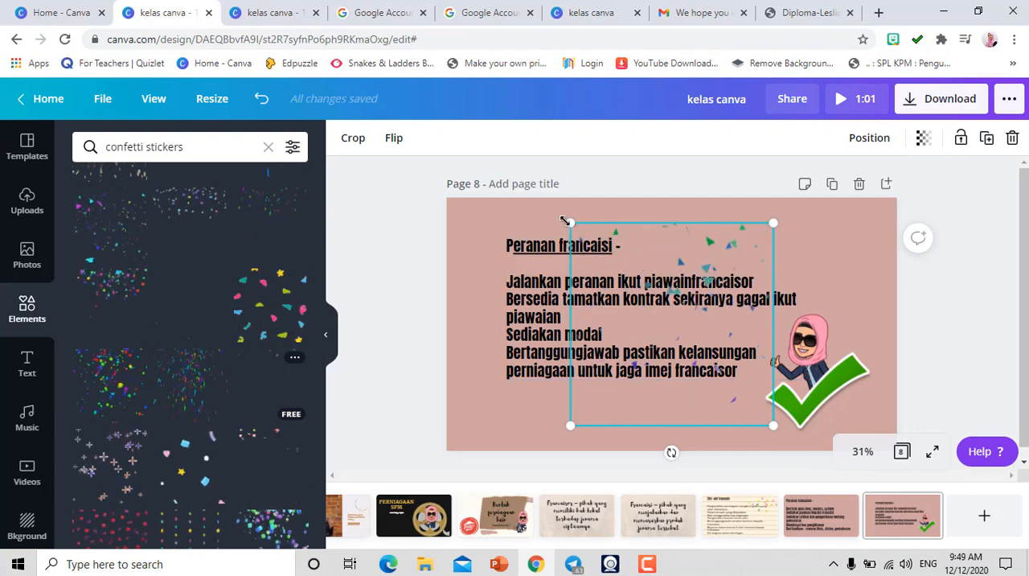
pyautogui.moveTo(565, 221); pyautogui.dragTo(535, 199)
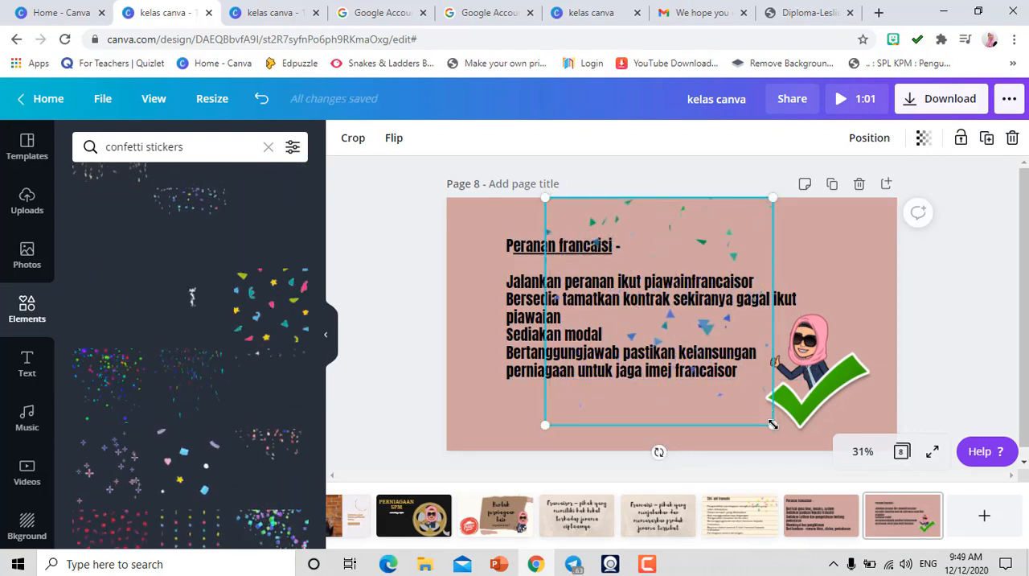
pyautogui.rightClick(781, 394)
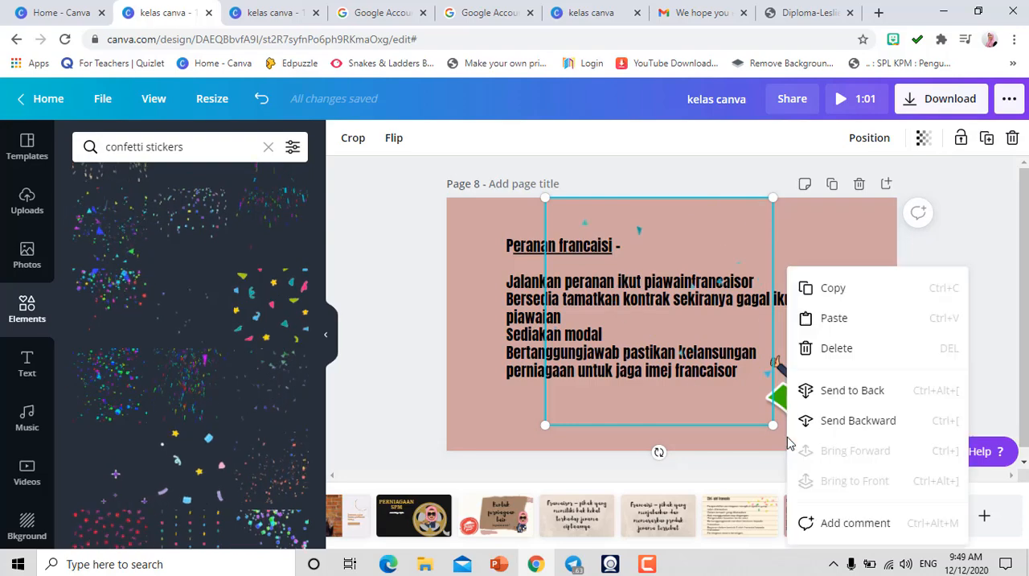
pyautogui.click(387, 394)
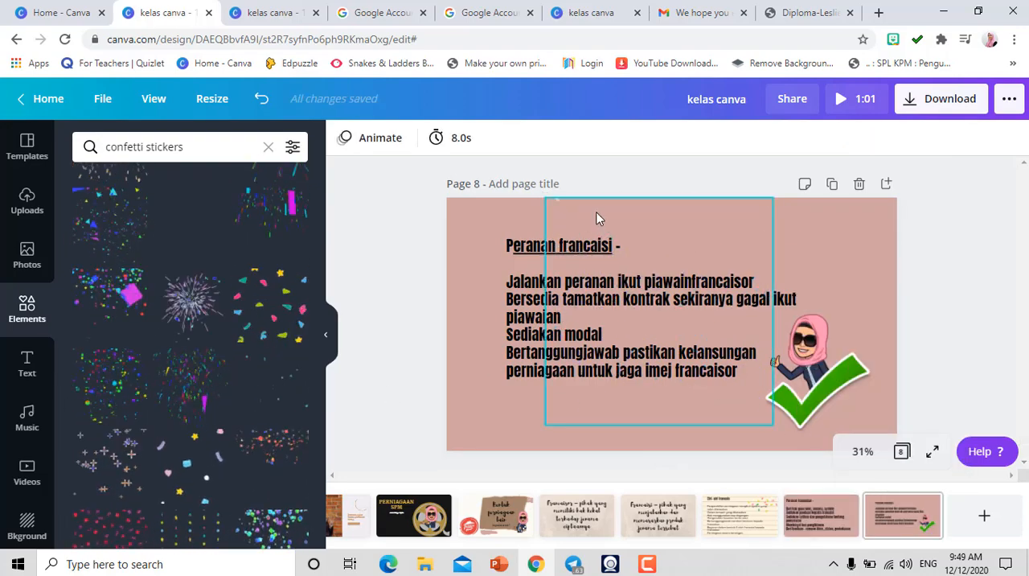
# - Apply the Tumble page animation to page 8 and to page 7
pyautogui.click(368, 140)
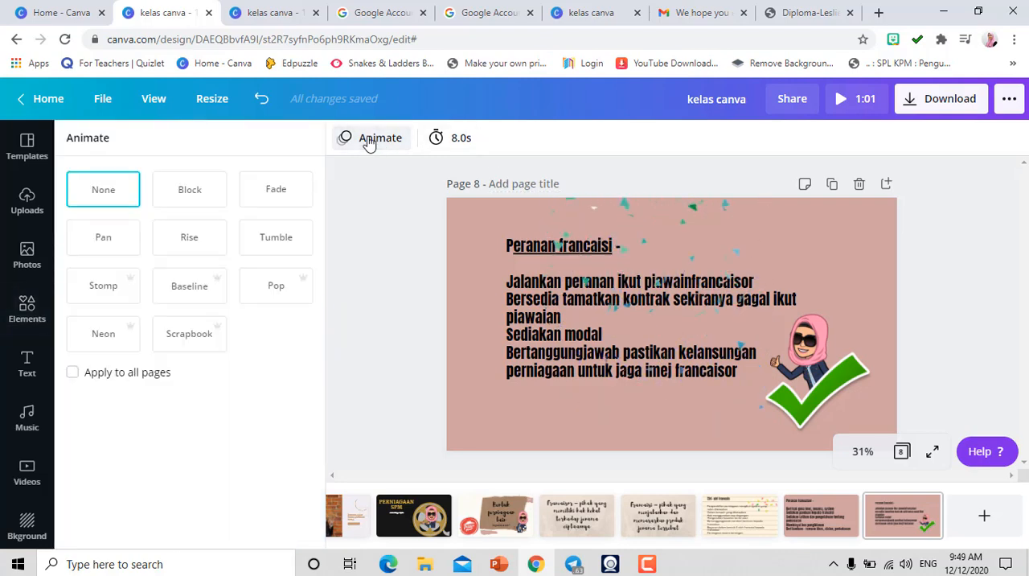
pyautogui.click(276, 241)
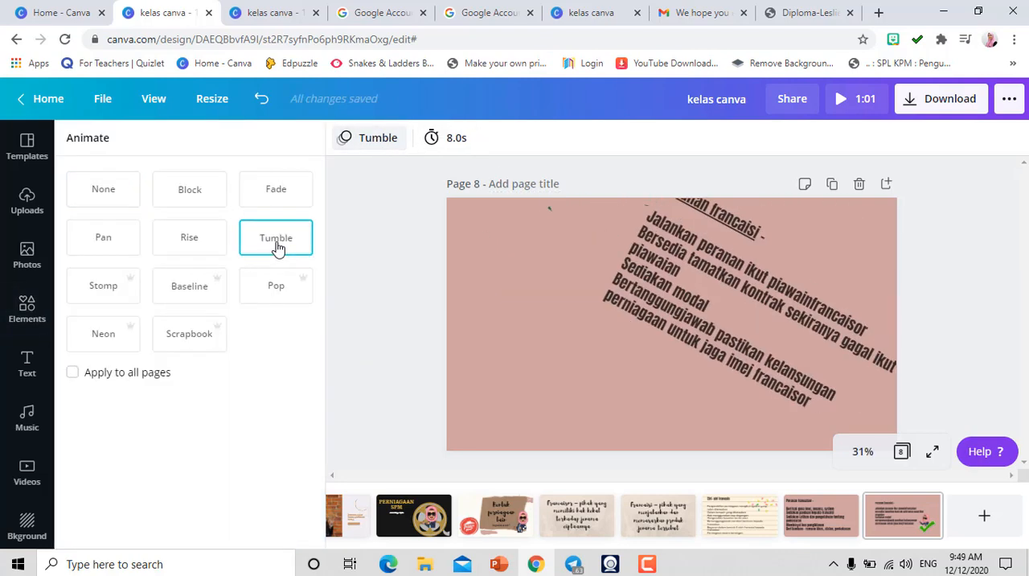
pyautogui.click(821, 529)
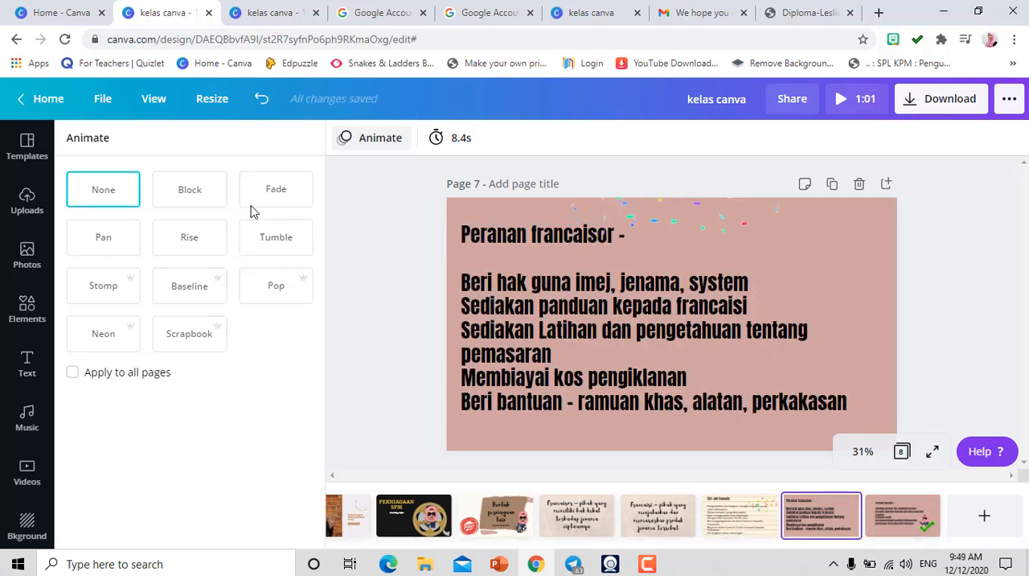
pyautogui.click(277, 246)
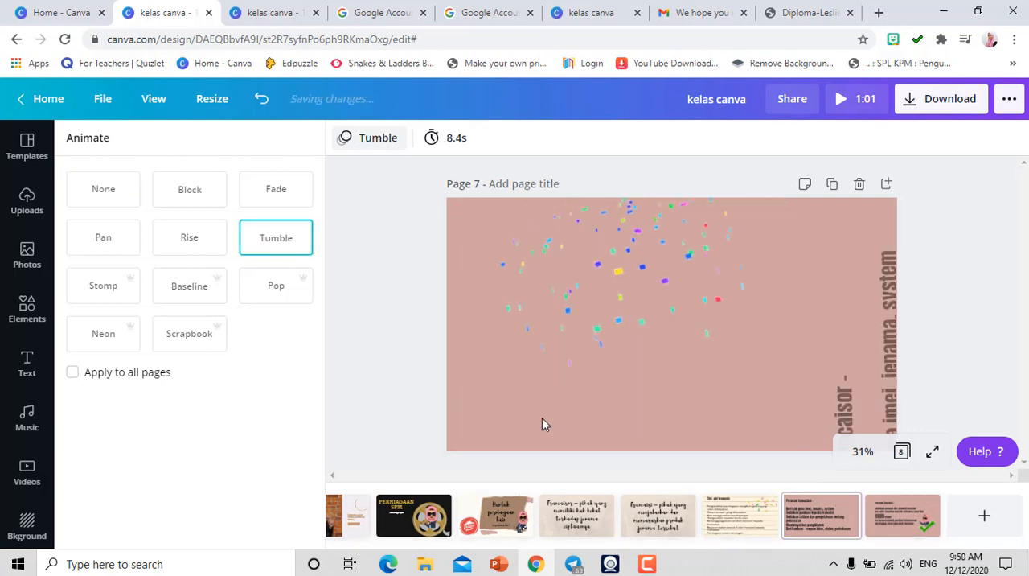
# - Apply the Tumble page animation to page 6 and check the animations on pages 5 and 4
pyautogui.click(722, 522)
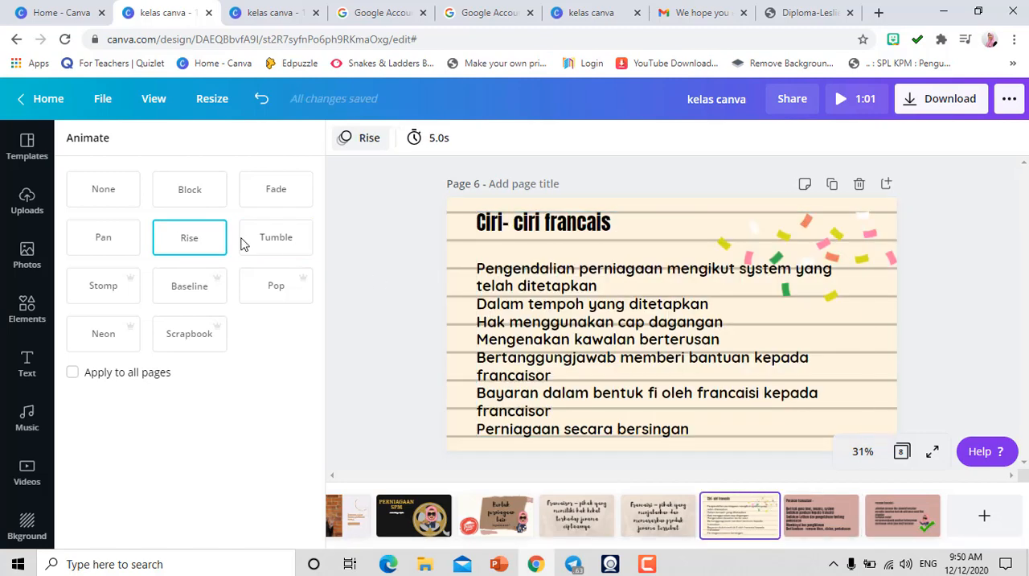
pyautogui.click(291, 251)
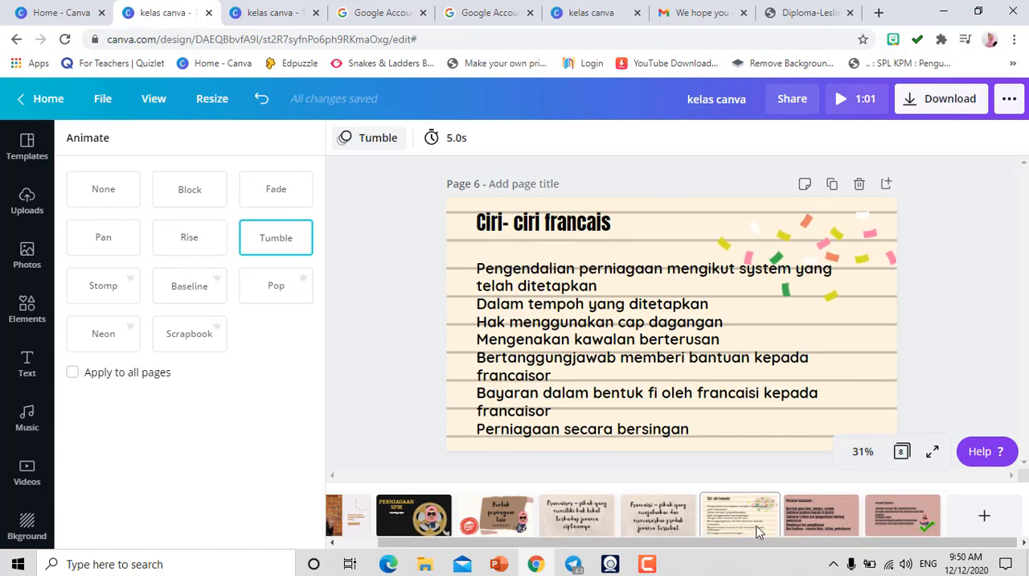
pyautogui.click(684, 523)
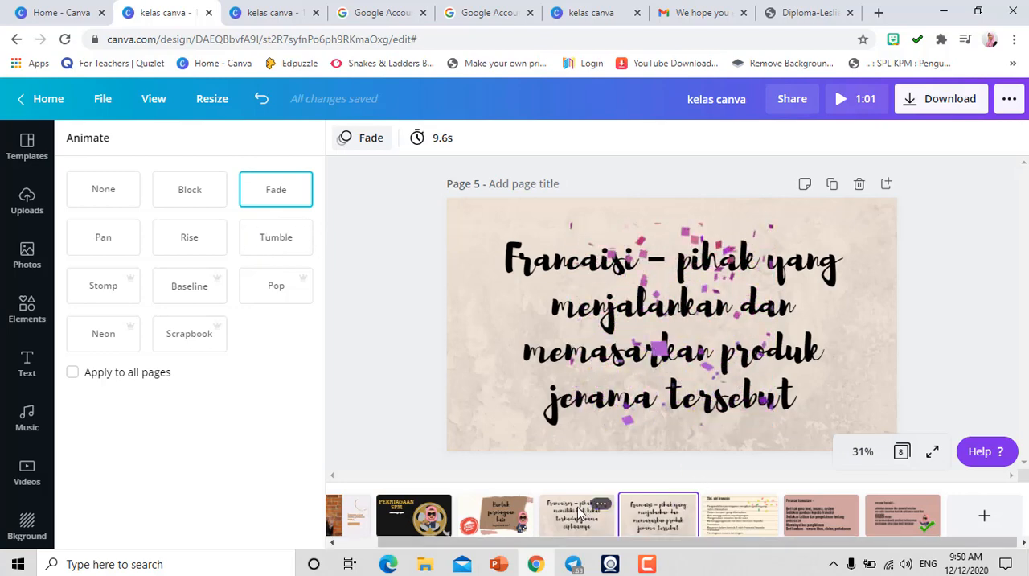
pyautogui.scroll(2, 408, 305)
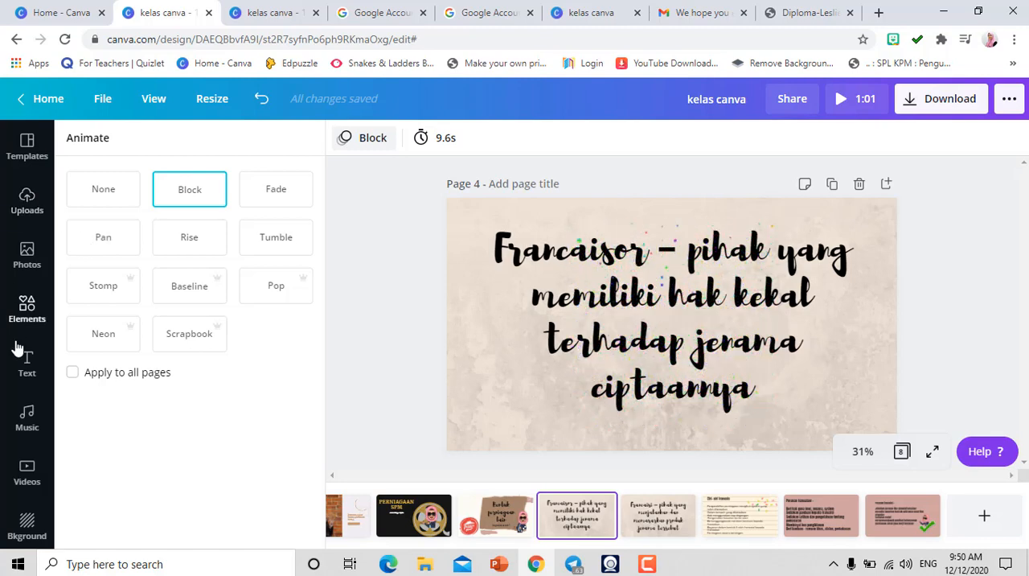
# - Add the recently used "Happy Days" track as background music and lower its volume to 42
pyautogui.click(27, 418)
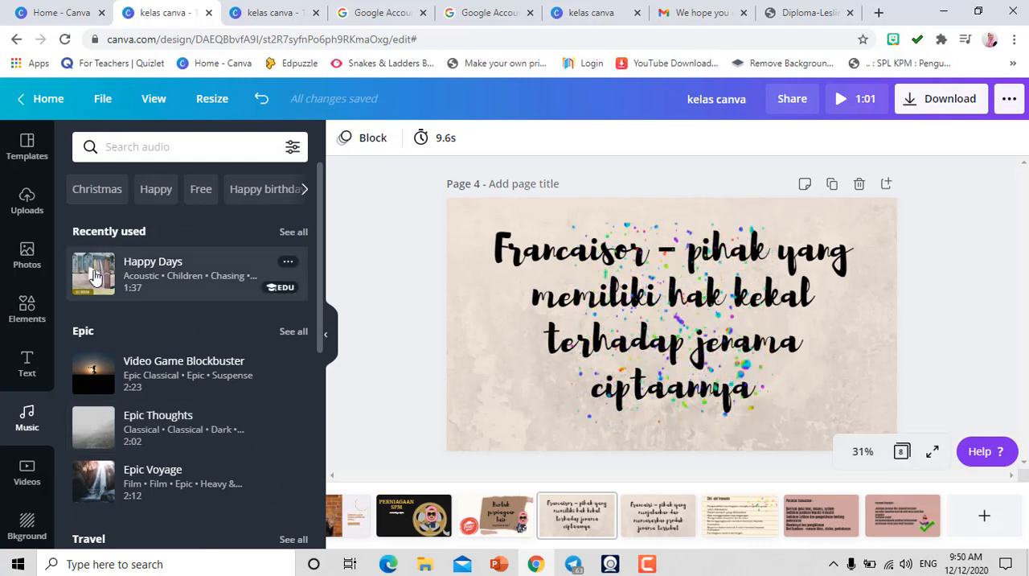
pyautogui.click(147, 281)
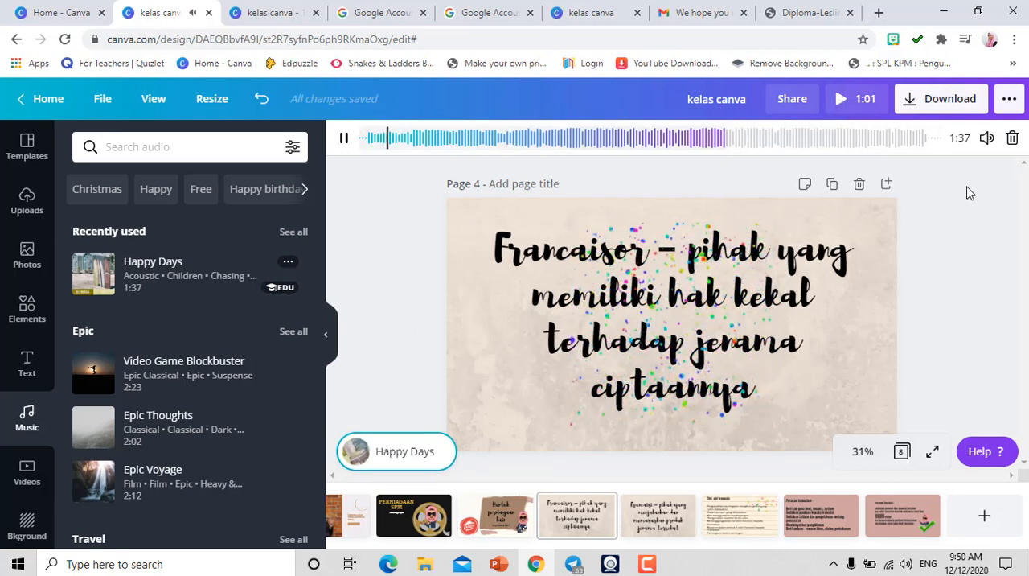
pyautogui.click(987, 140)
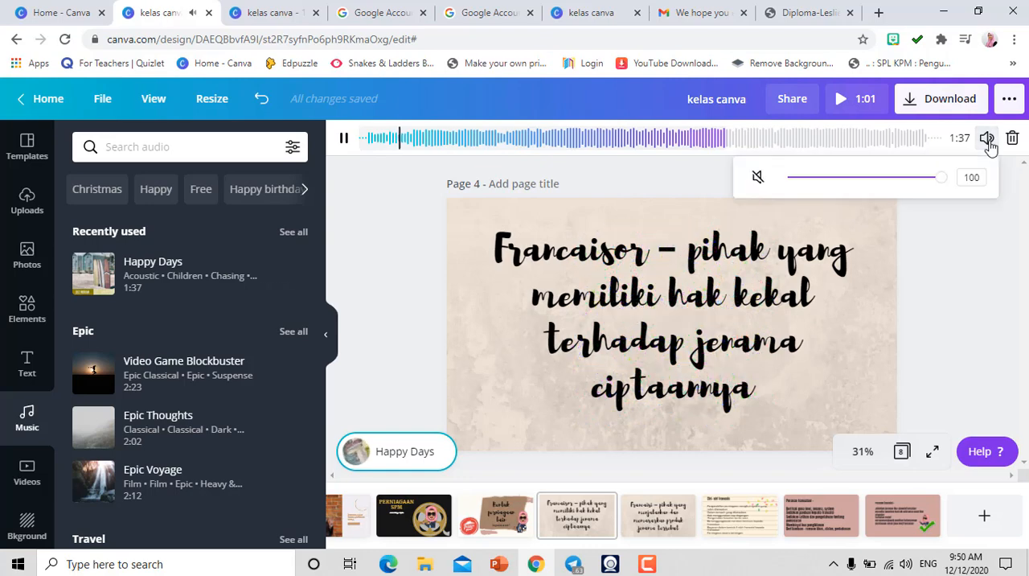
pyautogui.click(869, 185)
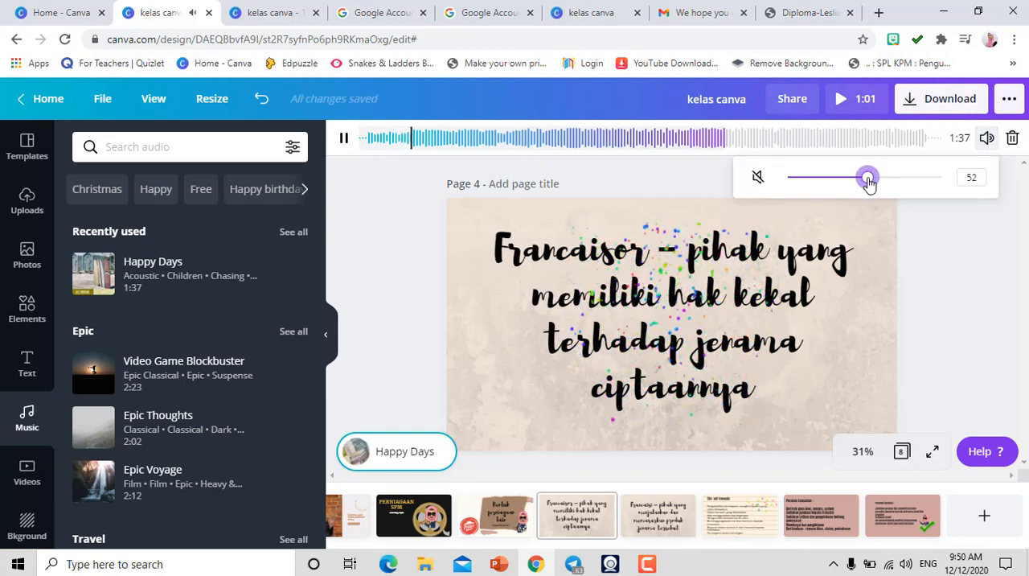
pyautogui.click(852, 184)
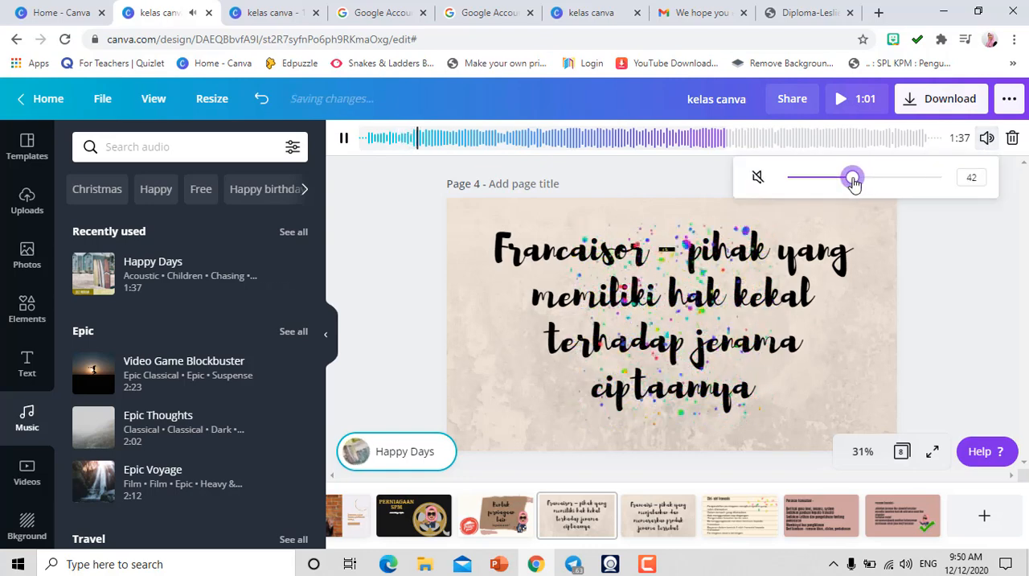
pyautogui.click(940, 262)
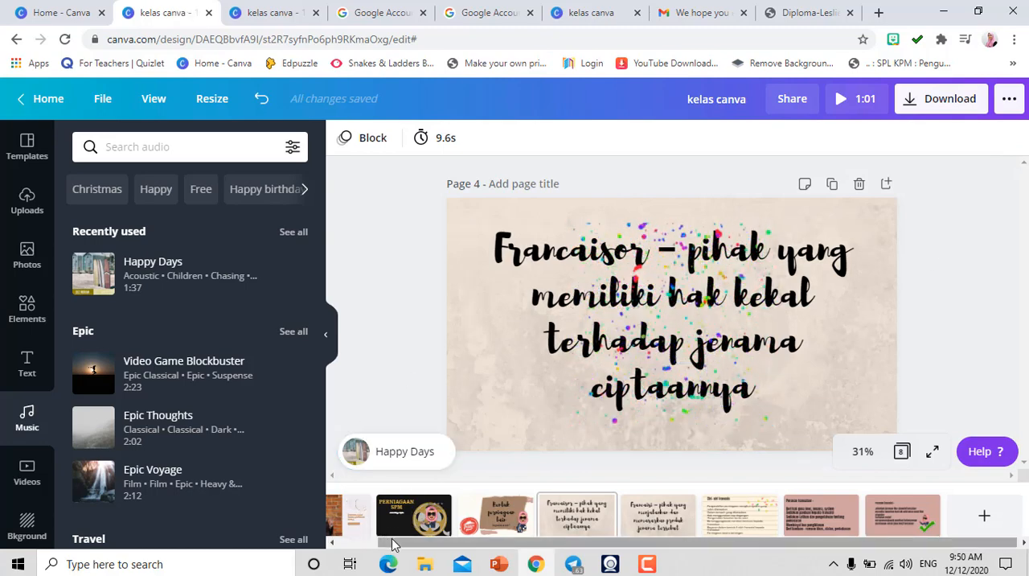
# - Go back to page 1 and look at the options for sharing the design with others
pyautogui.hscroll(-2, 346, 540)
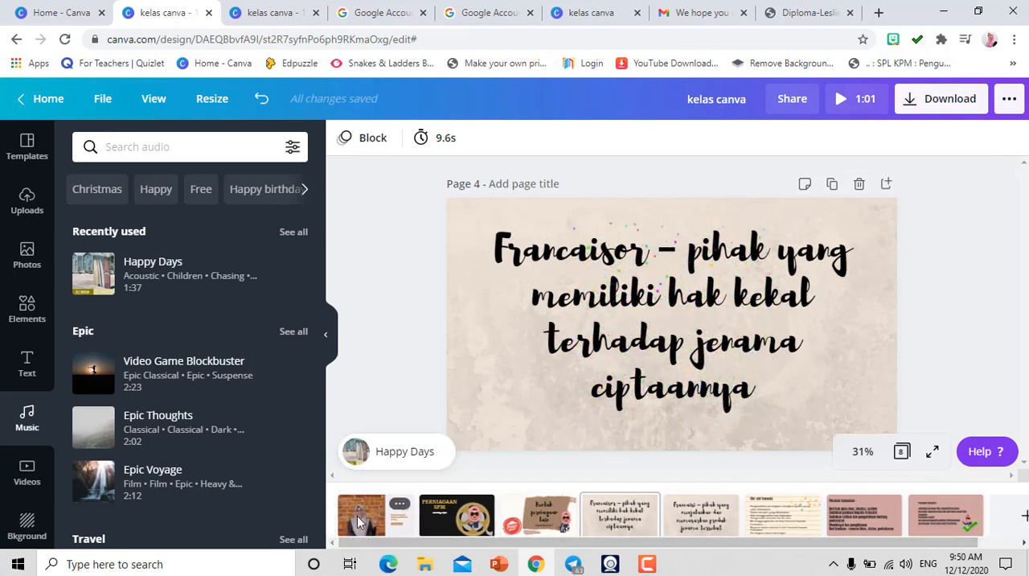
pyautogui.click(357, 515)
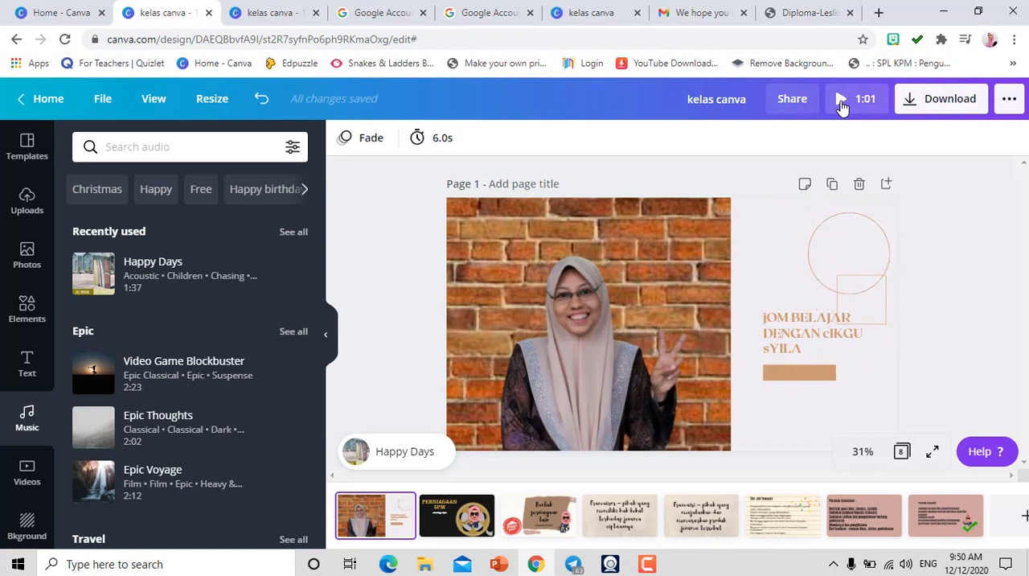
pyautogui.click(794, 102)
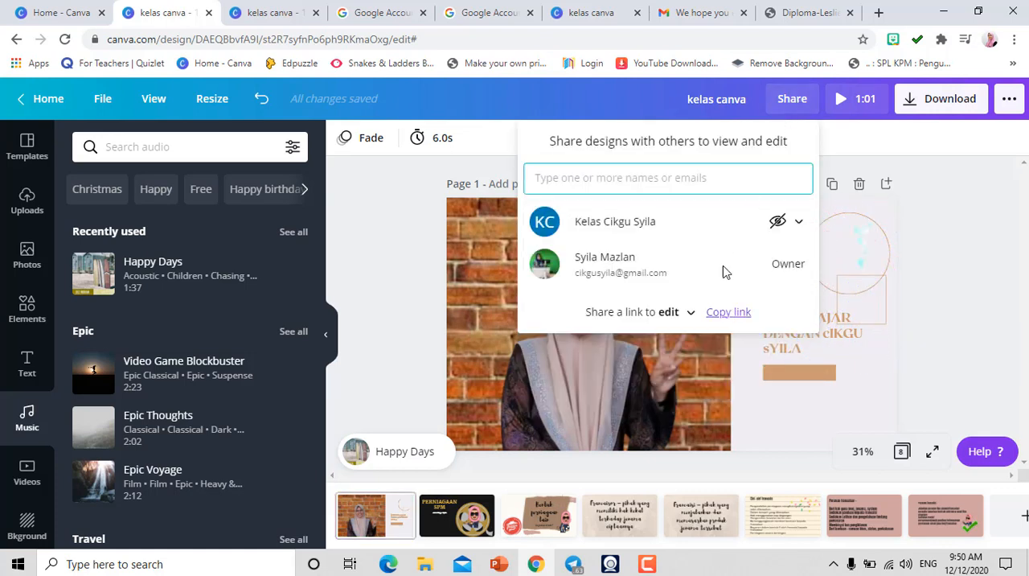
pyautogui.click(969, 244)
# - Examine the file types offered for downloading the design, keeping MP4 Video selected
pyautogui.click(953, 111)
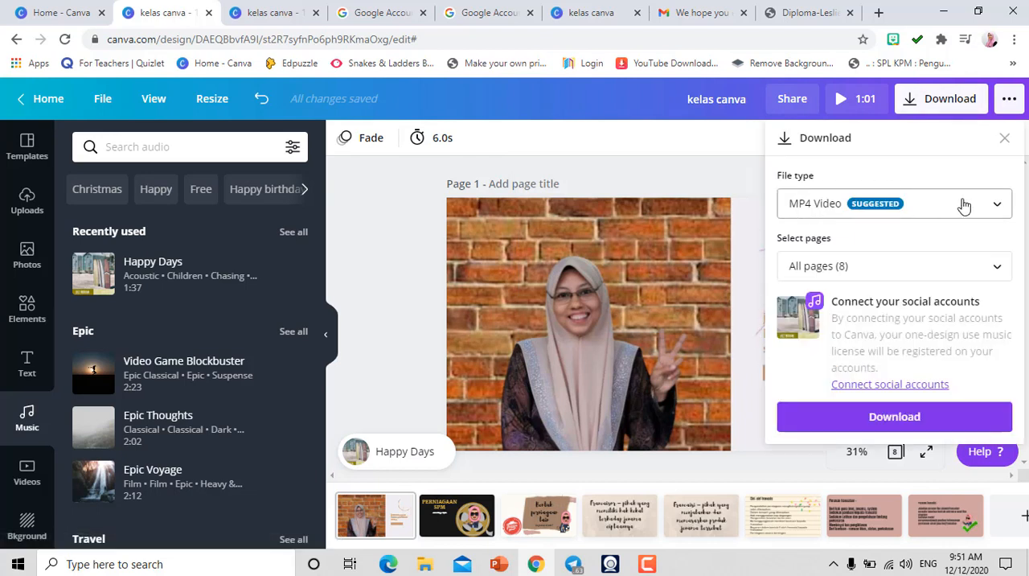
pyautogui.click(1000, 206)
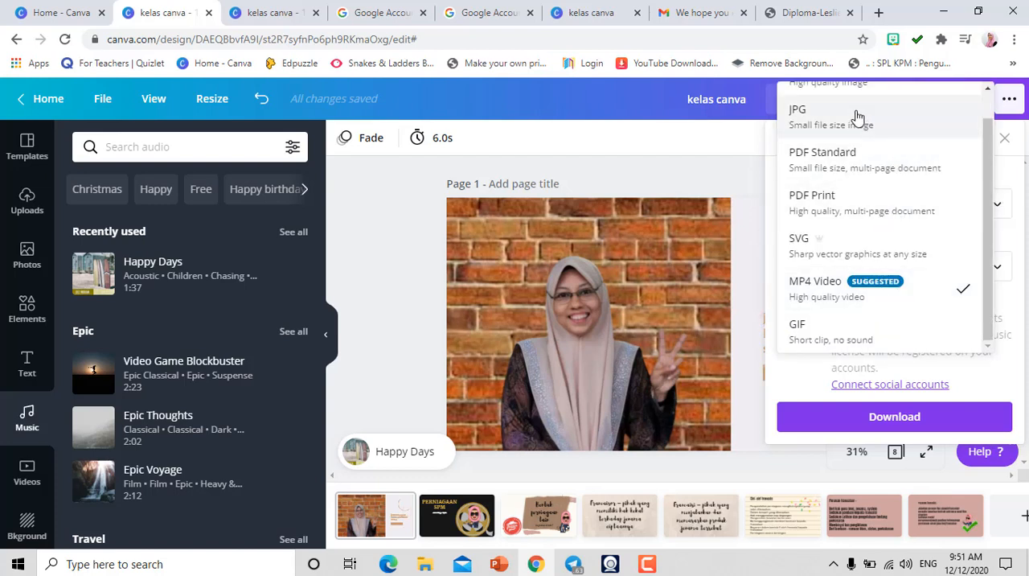
pyautogui.click(374, 270)
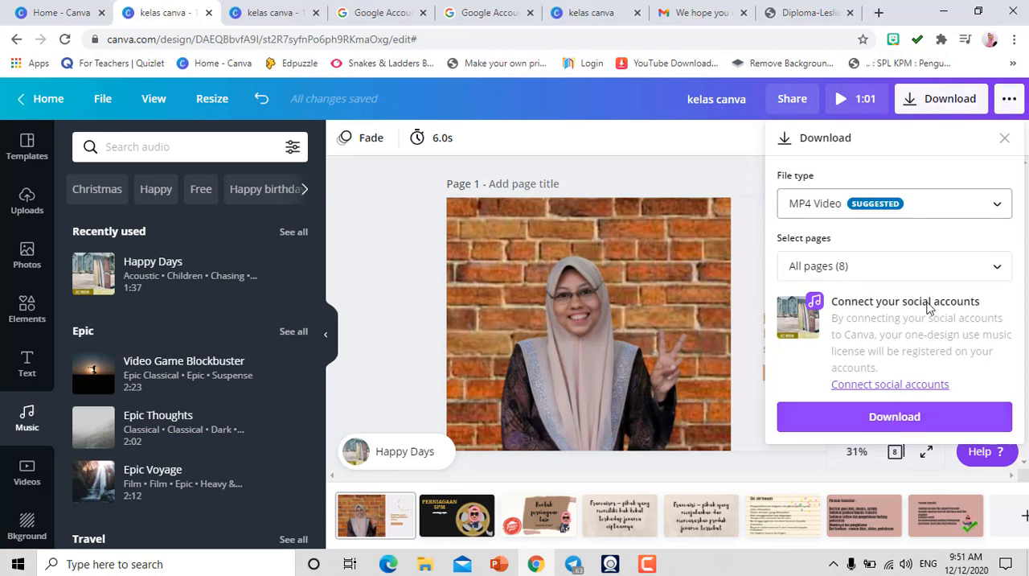
# - Present the design full screen with the Standard type, advance from page 1 to page 6 and exit the presentation
pyautogui.click(1009, 99)
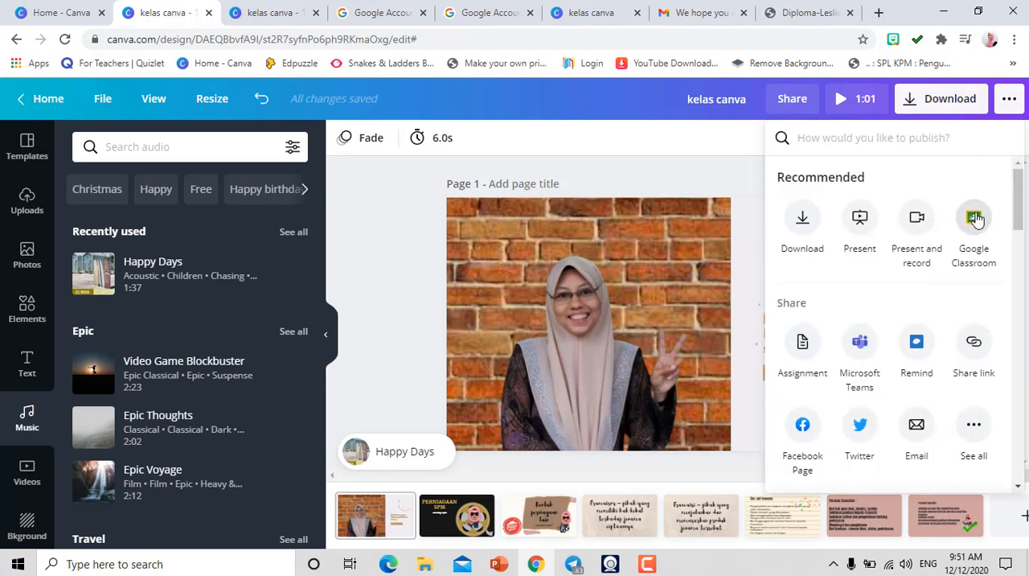
pyautogui.click(861, 220)
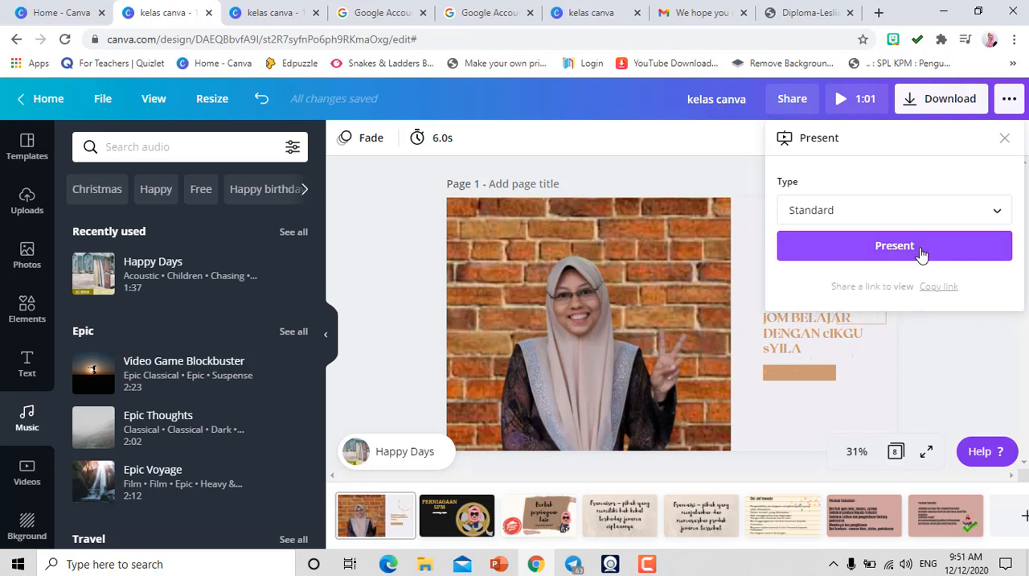
pyautogui.click(894, 245)
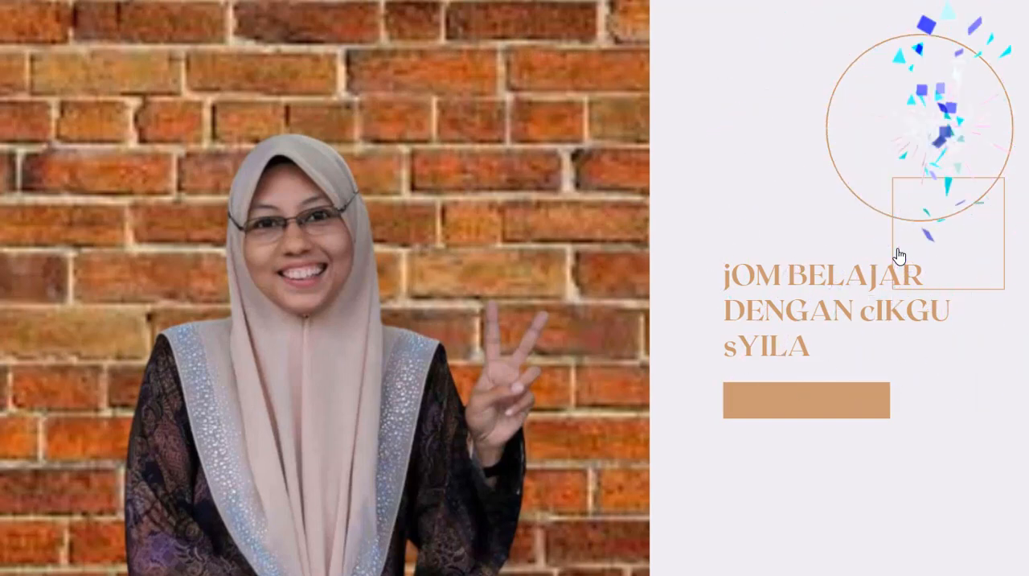
pyautogui.click(899, 255)
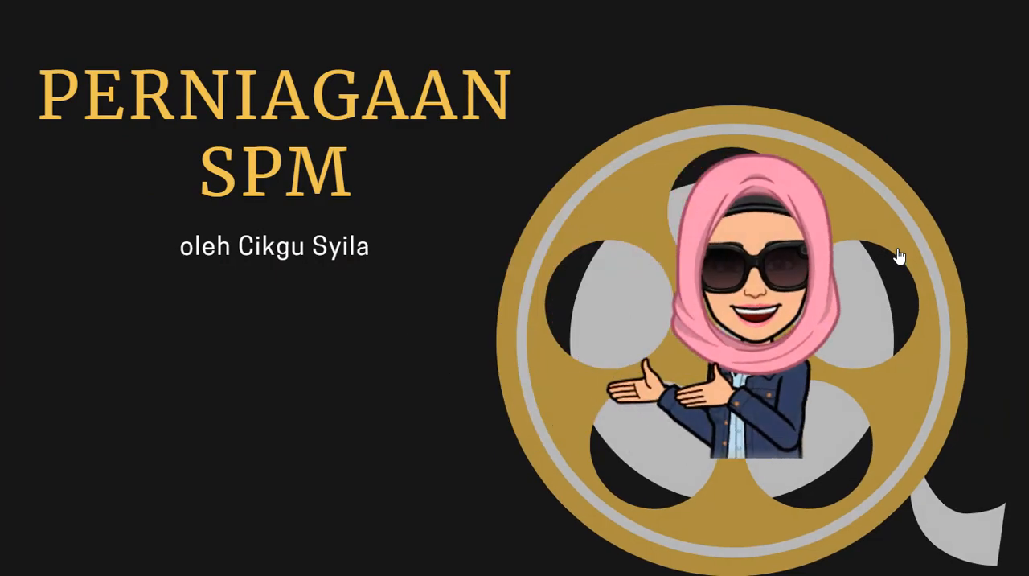
pyautogui.click(898, 255)
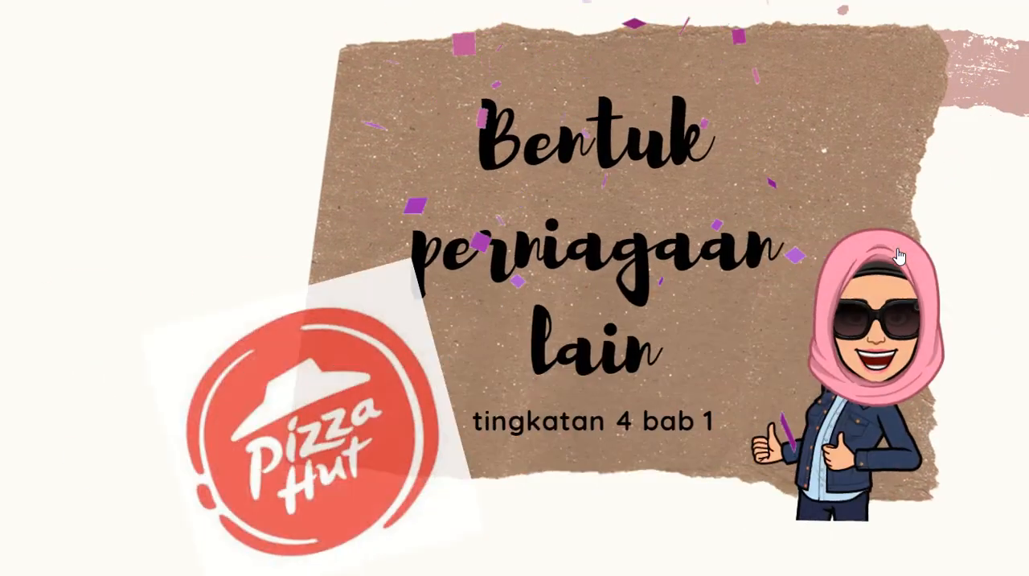
pyautogui.click(899, 255)
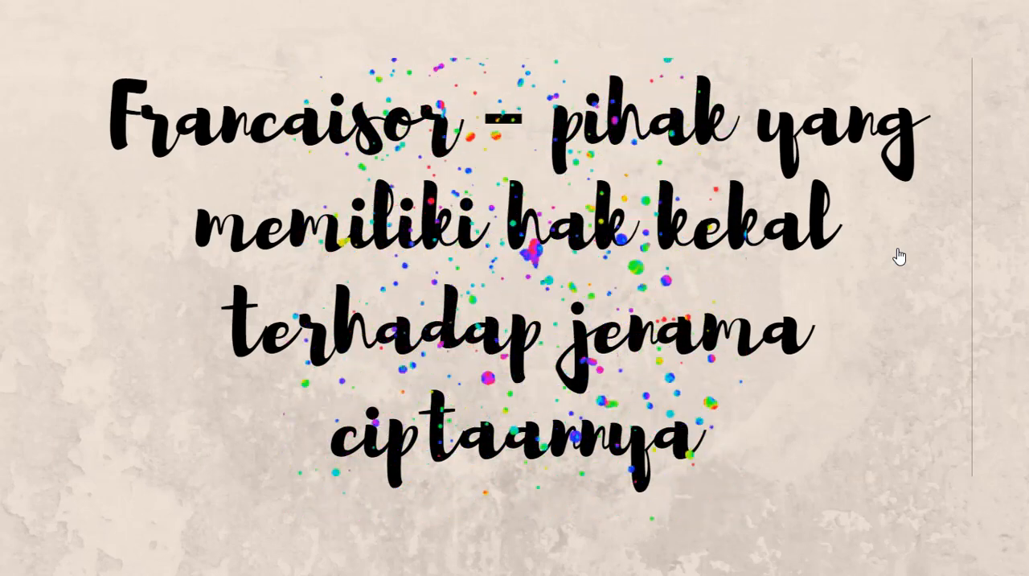
pyautogui.click(899, 255)
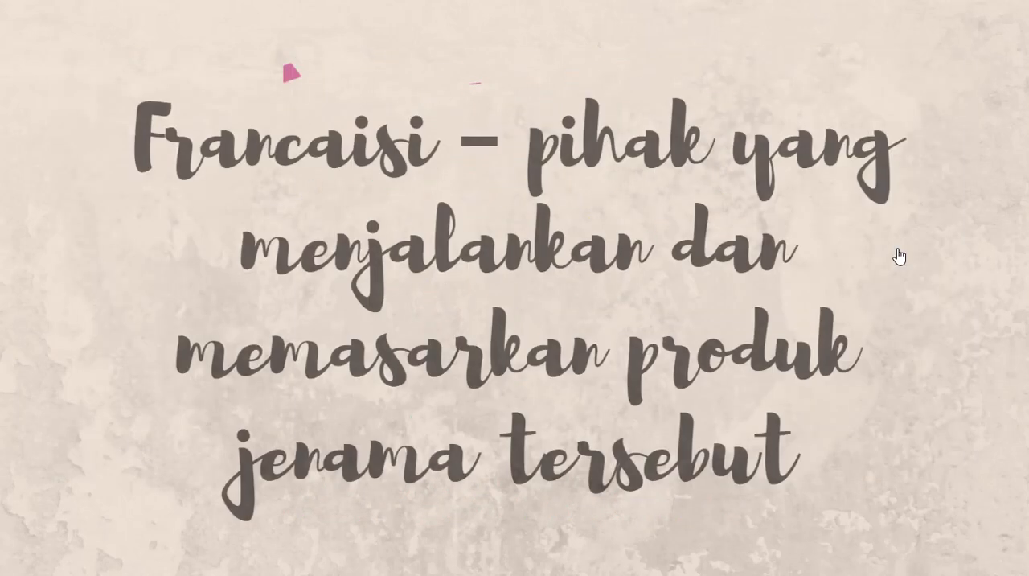
pyautogui.click(899, 256)
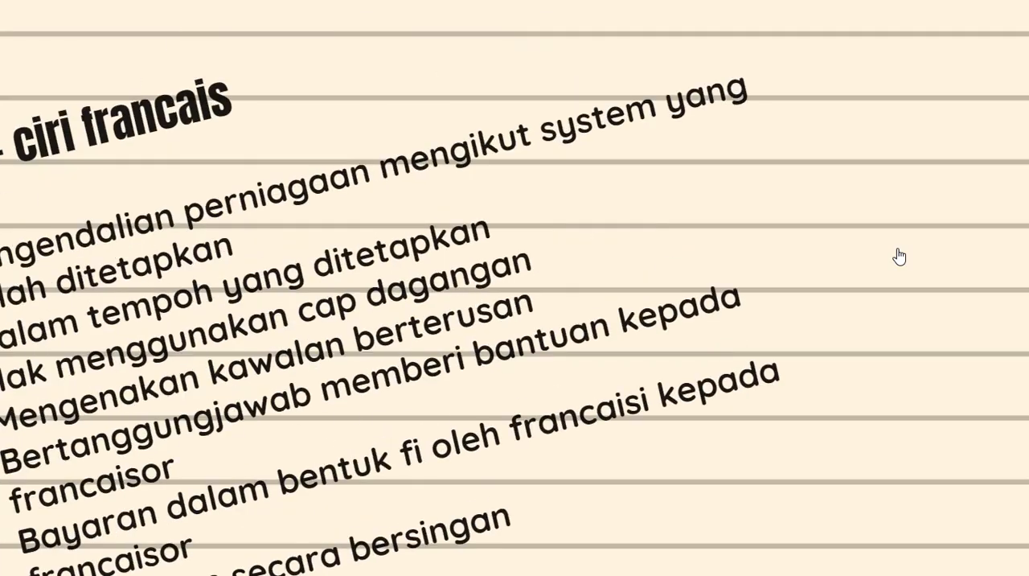
pyautogui.press('Escape')
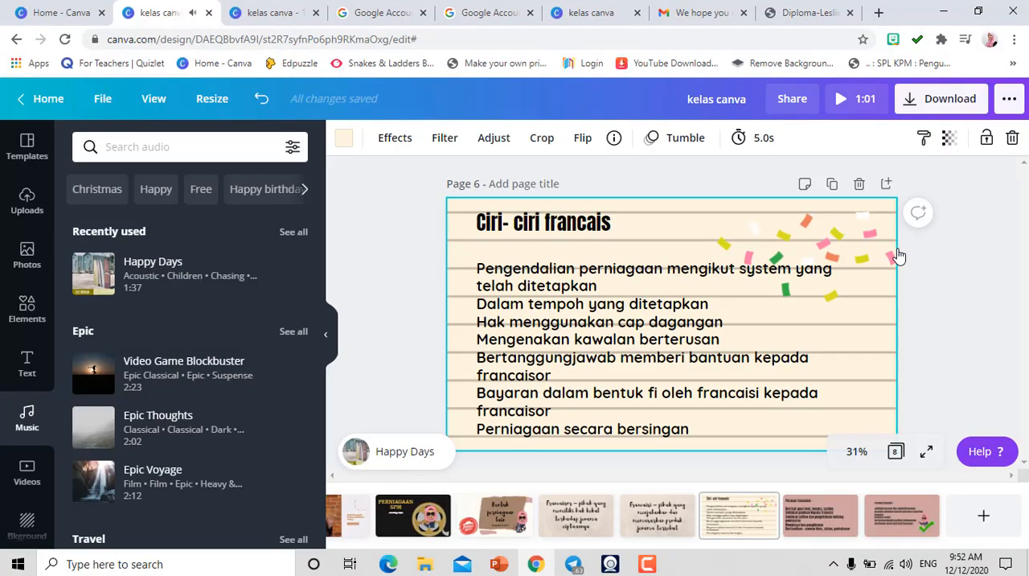
# - Open the recording studio for the design through the Present and record publishing option
pyautogui.click(1010, 102)
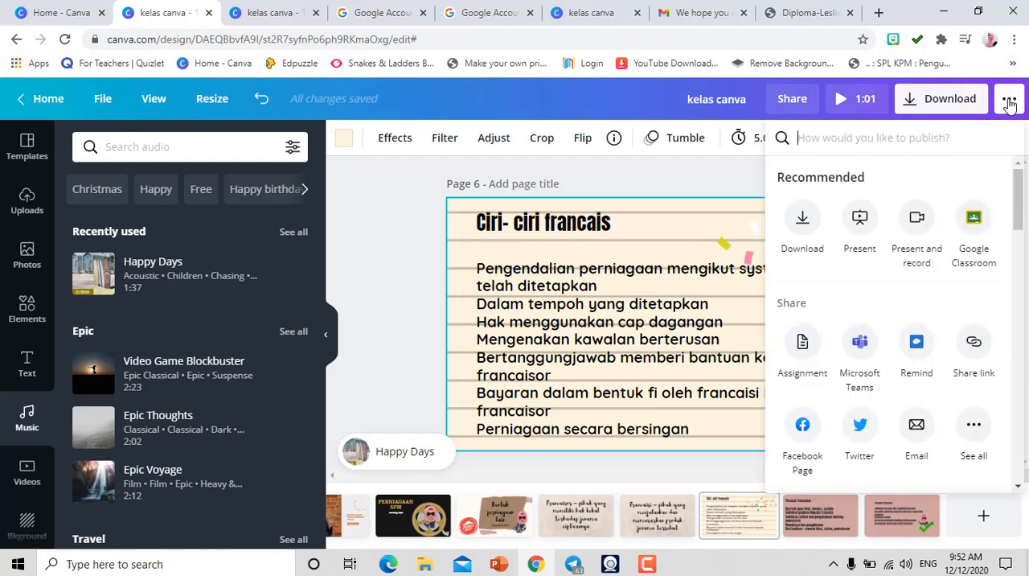
pyautogui.click(918, 225)
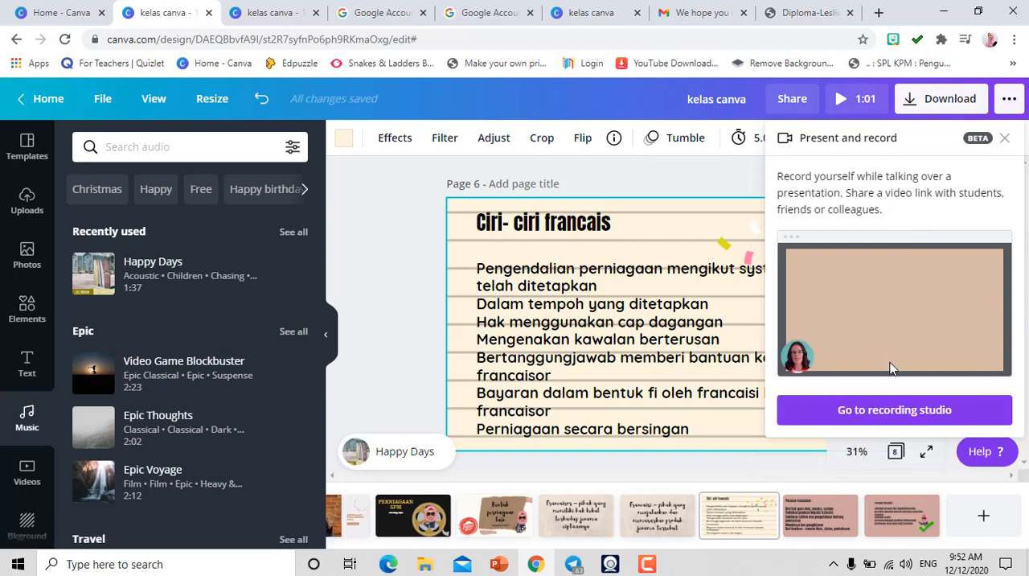
pyautogui.click(866, 416)
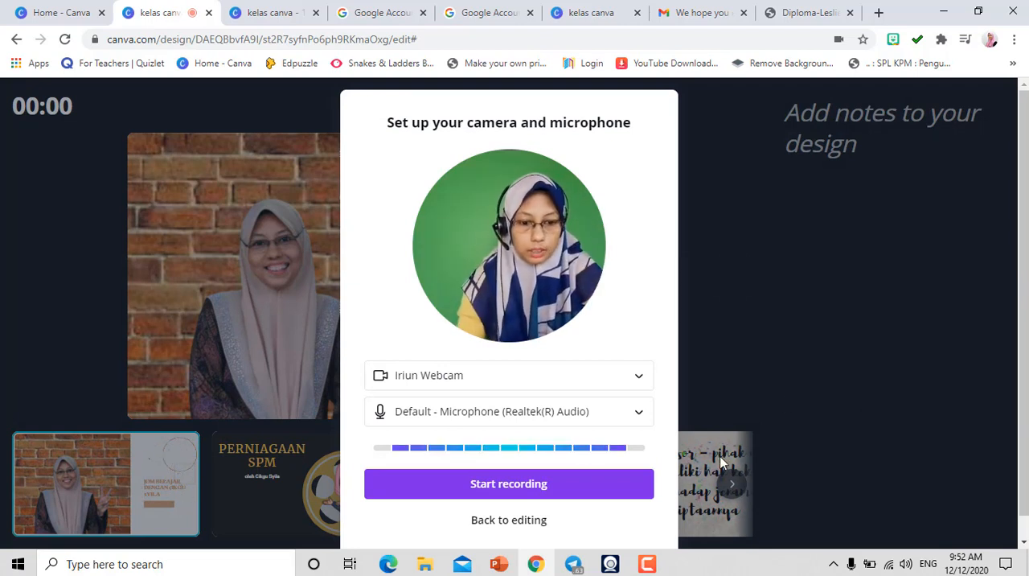
# - Try the USB2.0 VGA UVC WebCam as the recording camera and switch back to Iriun Webcam
pyautogui.click(639, 378)
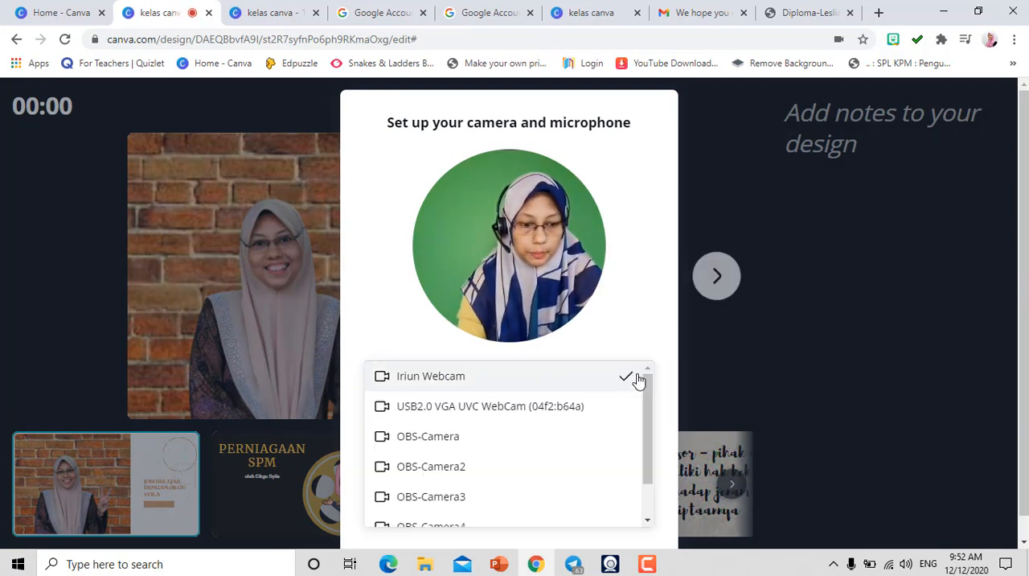
pyautogui.click(510, 408)
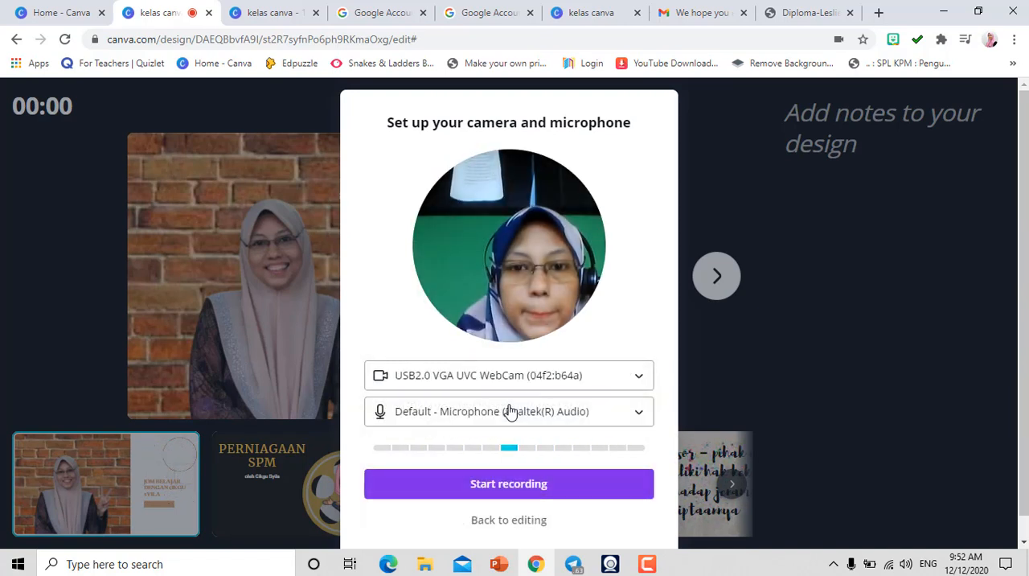
pyautogui.click(651, 385)
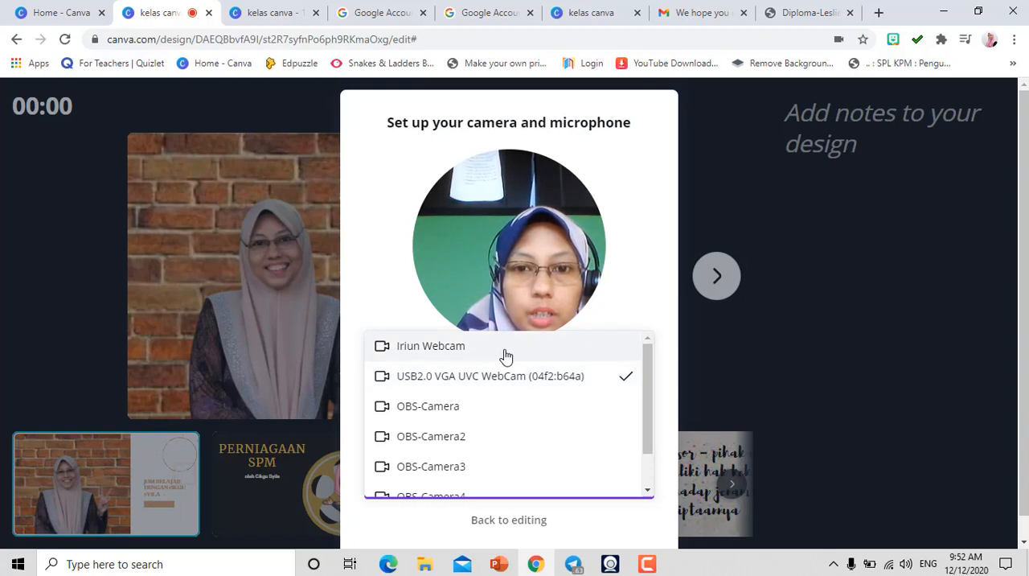
pyautogui.click(505, 347)
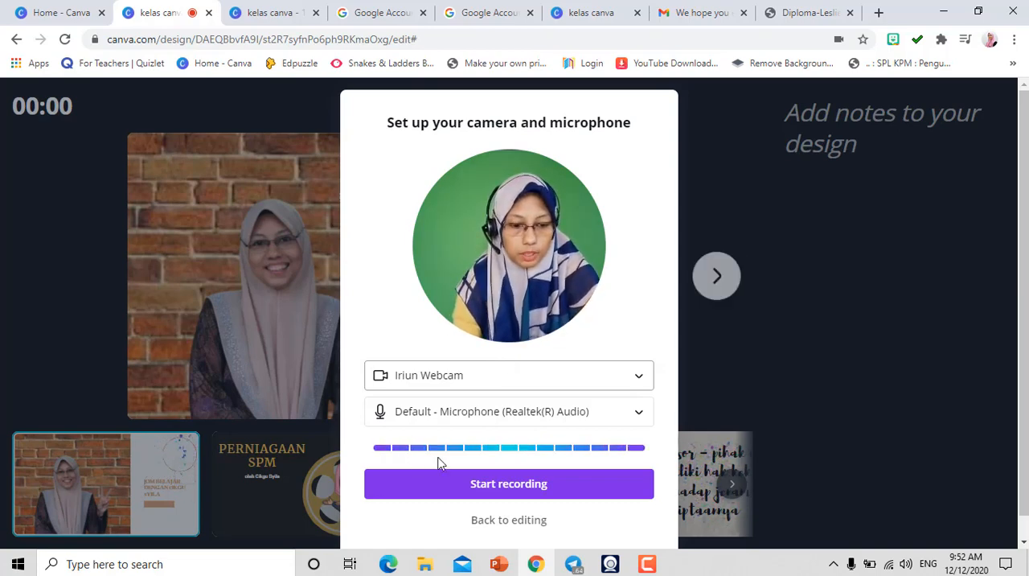
# - Record the webcam presentation, showing all eight pages in order from the opening page to "Peranan francaisi", and end the recording
pyautogui.click(476, 486)
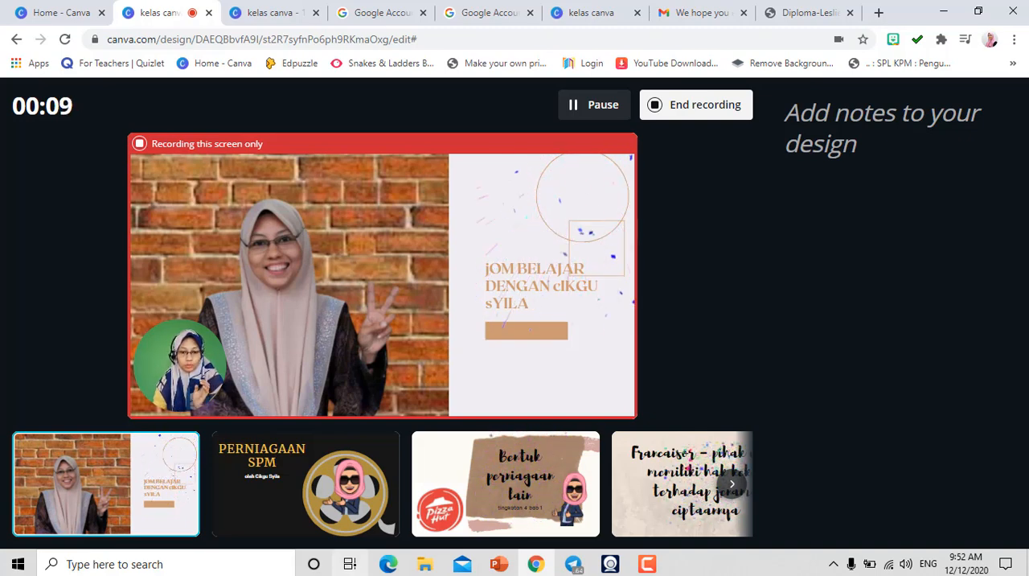
pyautogui.click(287, 502)
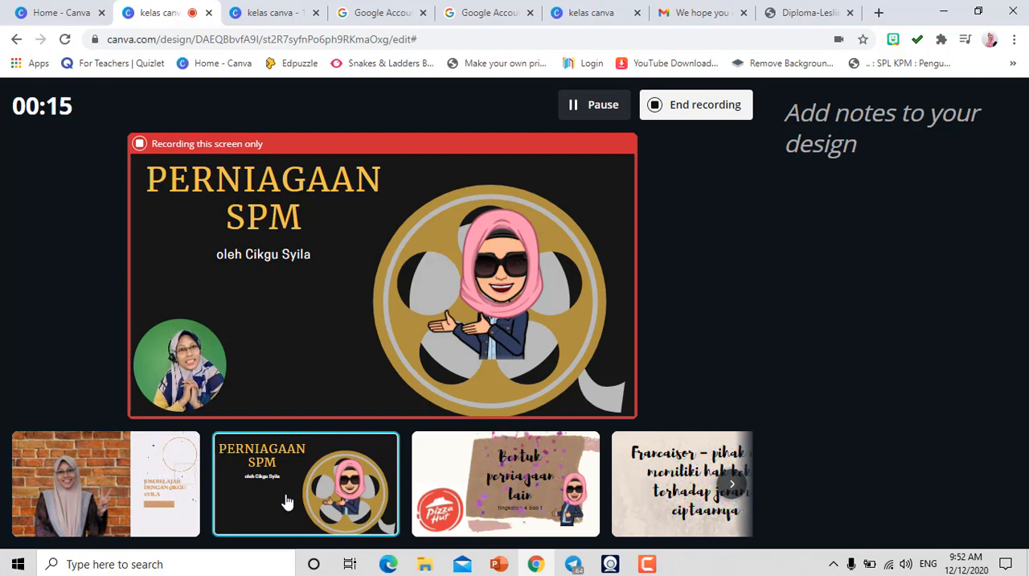
pyautogui.click(493, 518)
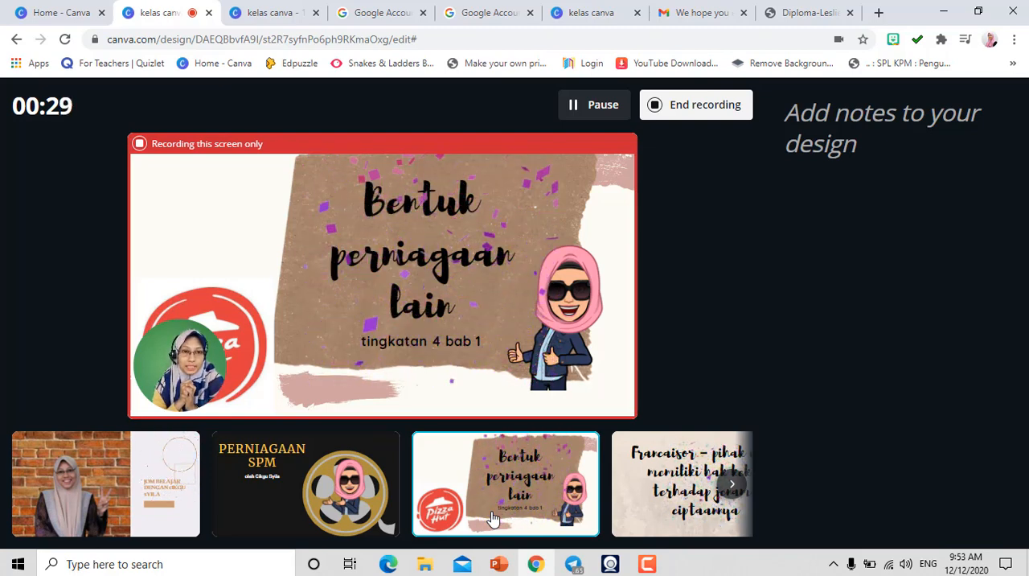
pyautogui.click(645, 499)
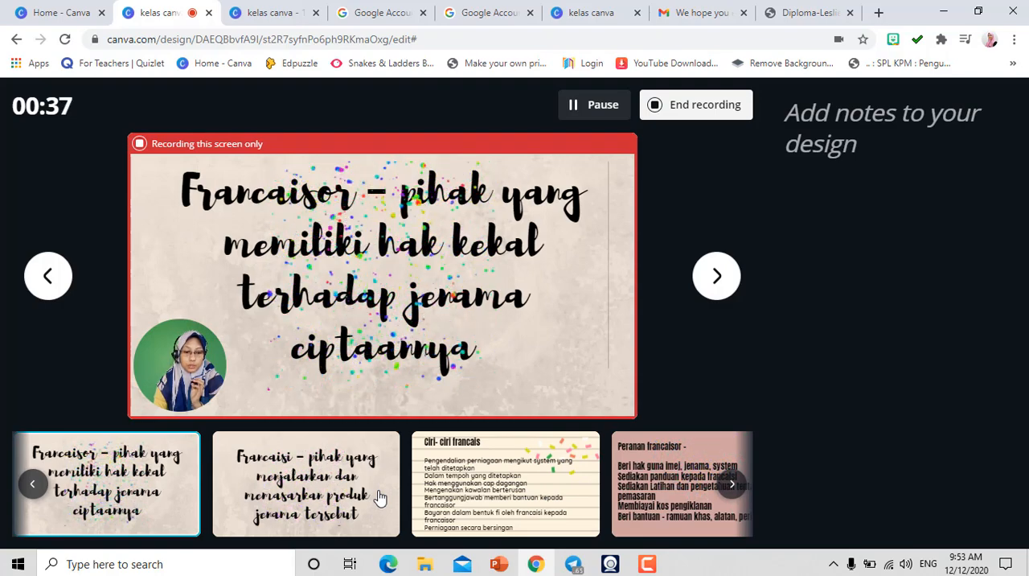
pyautogui.click(329, 486)
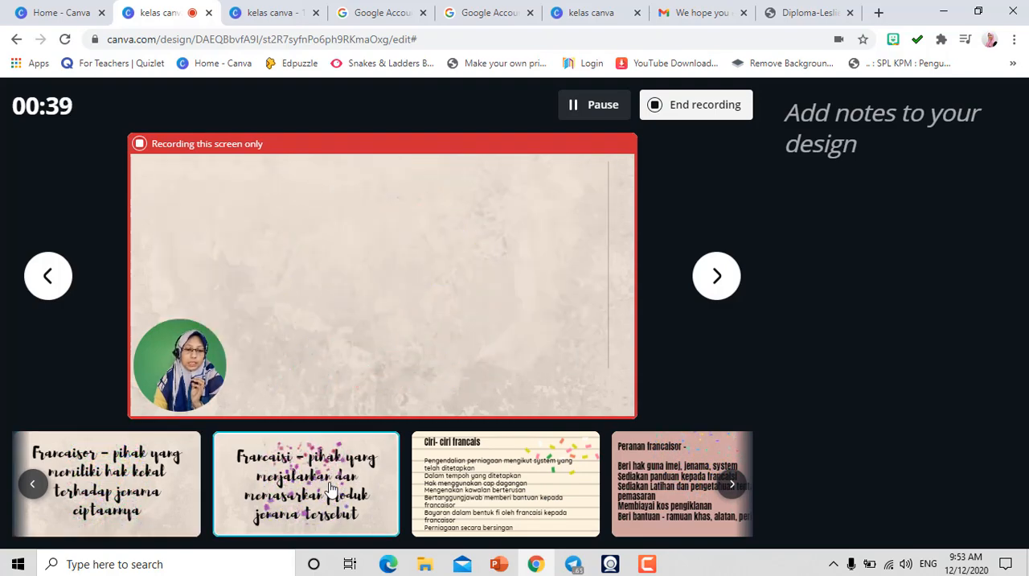
pyautogui.click(480, 463)
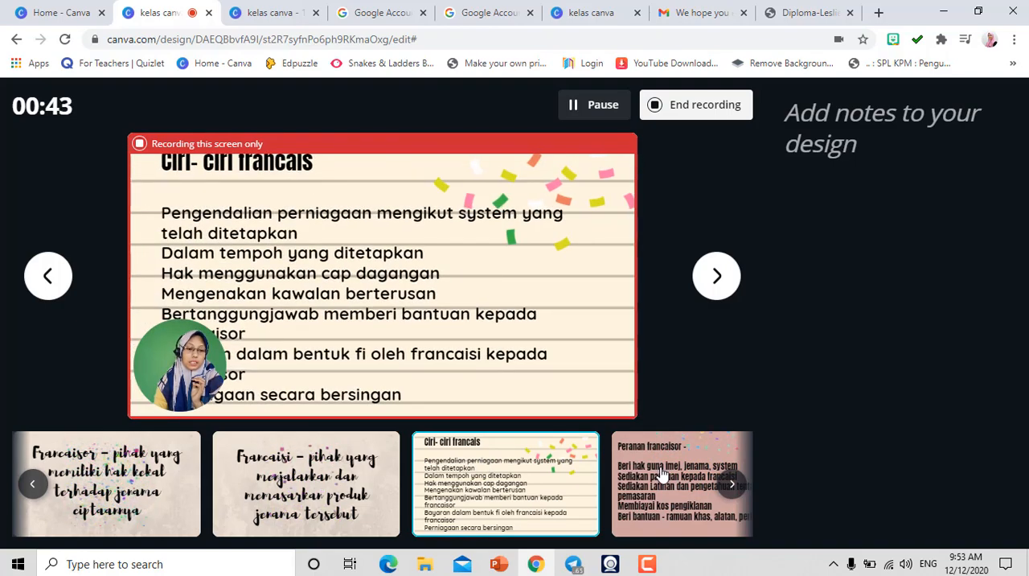
pyautogui.click(661, 473)
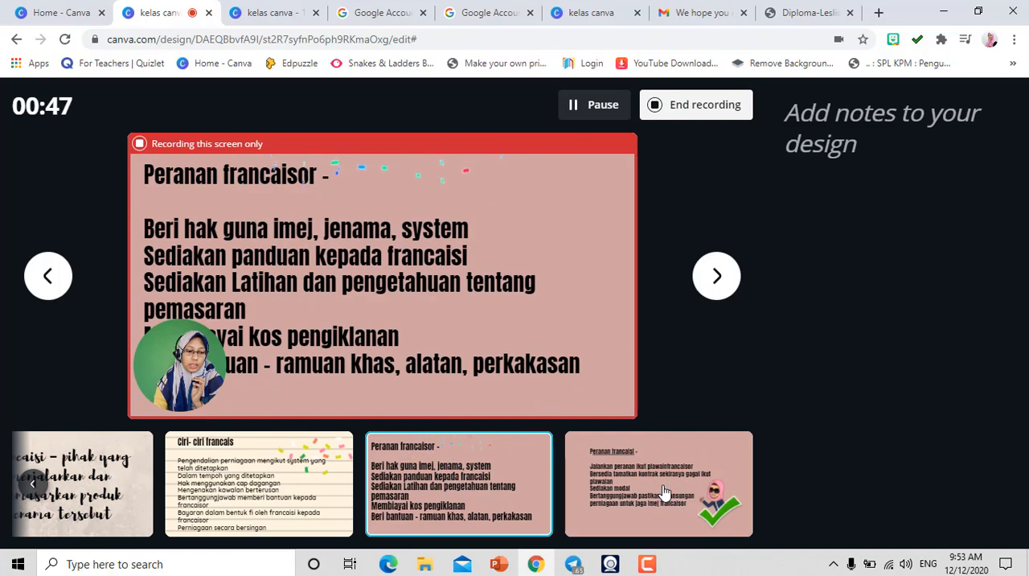
pyautogui.click(664, 492)
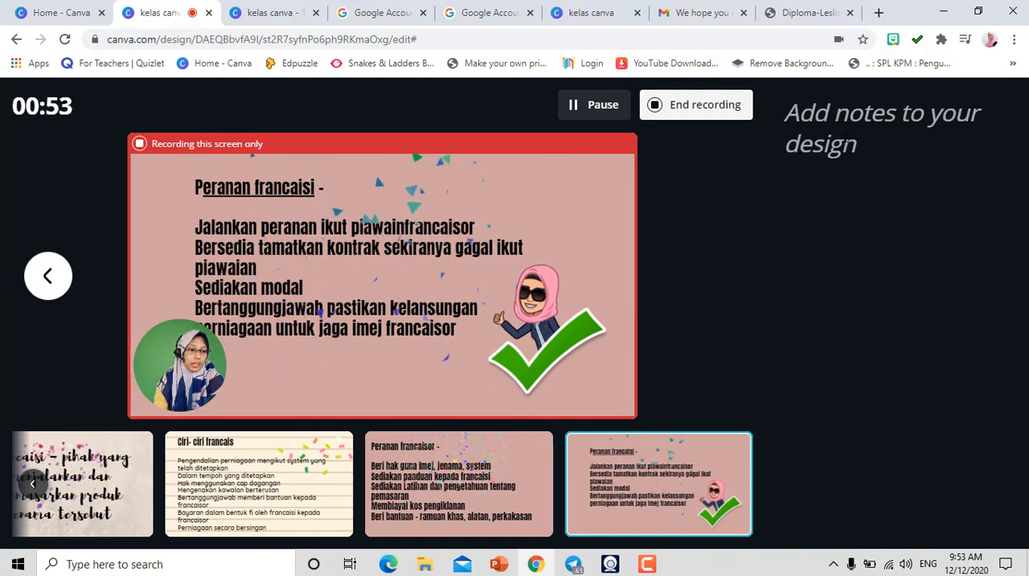
pyautogui.click(806, 144)
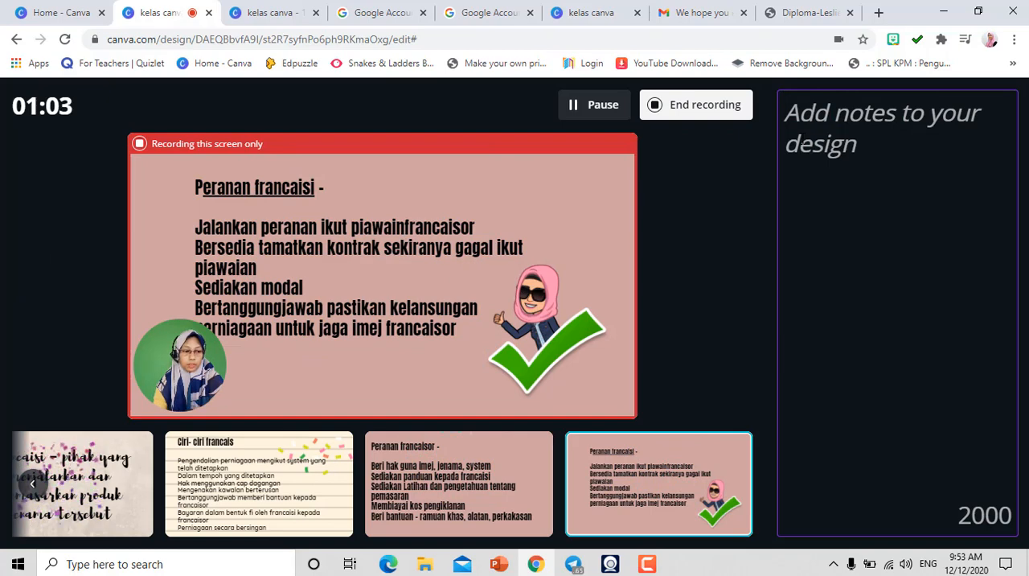
pyautogui.click(687, 106)
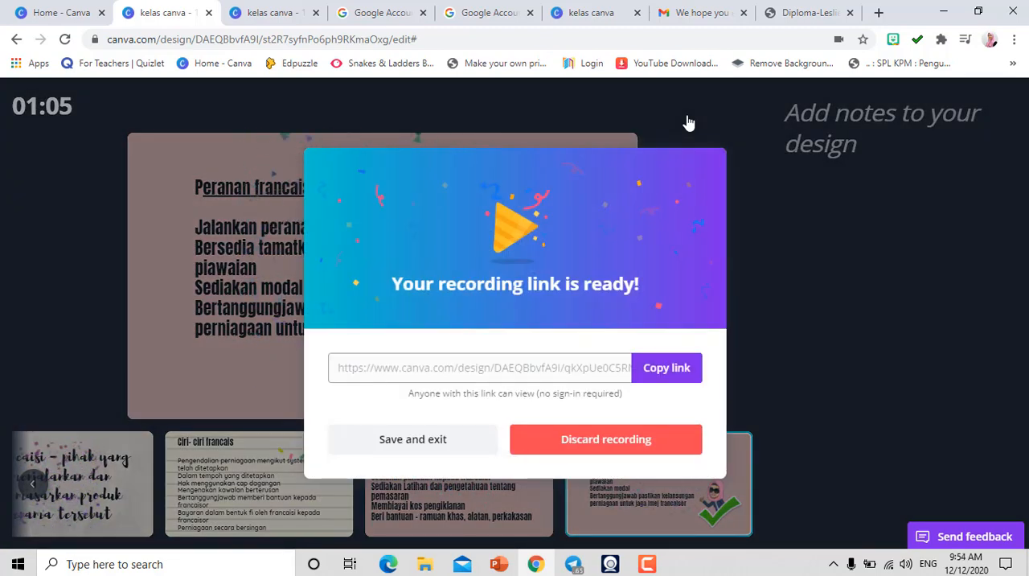
# - Copy the recording link, switch to Telegram and paste it into a new message in Saved Messages
pyautogui.click(670, 375)
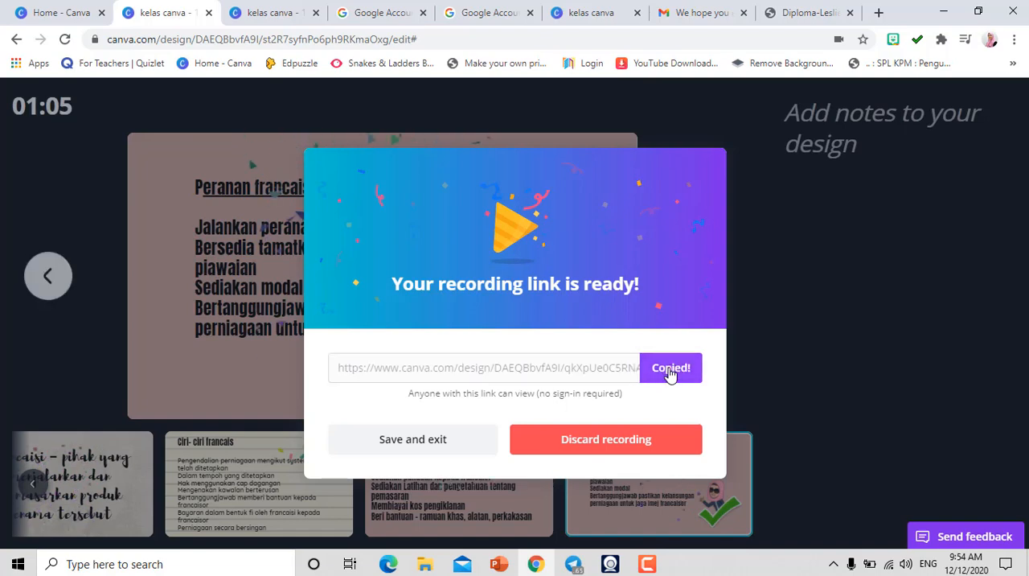
pyautogui.click(574, 564)
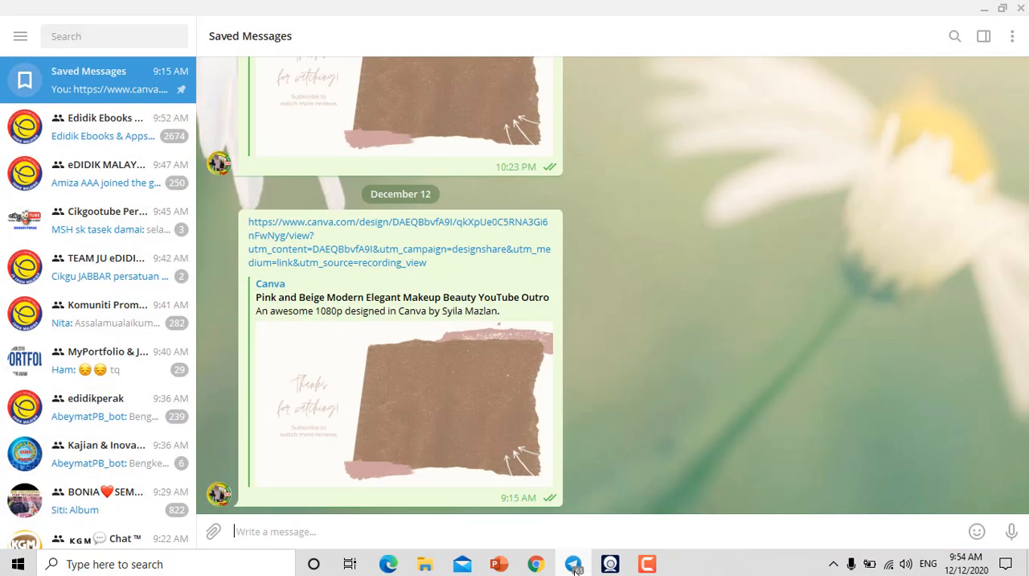
pyautogui.rightClick(403, 525)
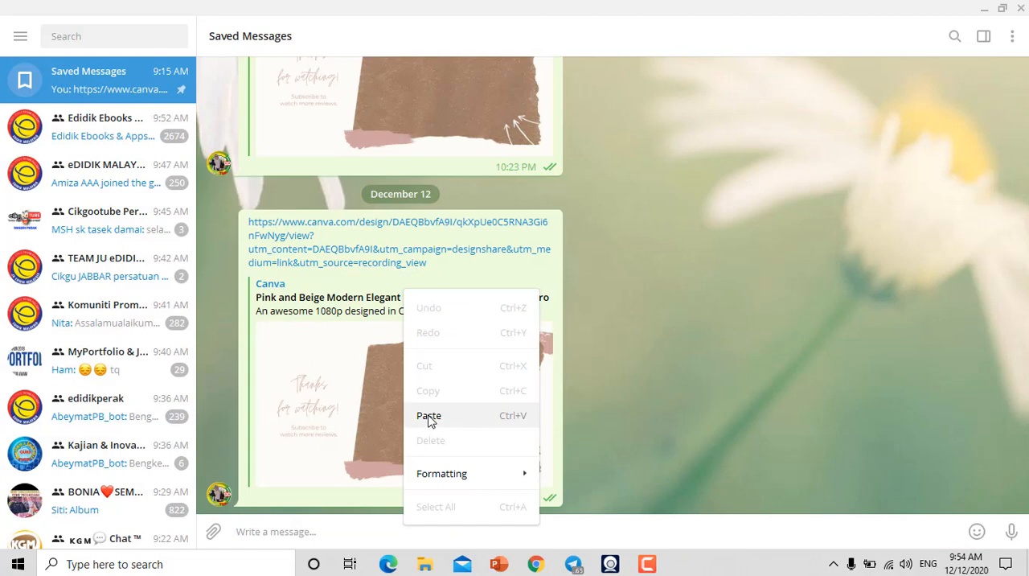
pyautogui.click(428, 416)
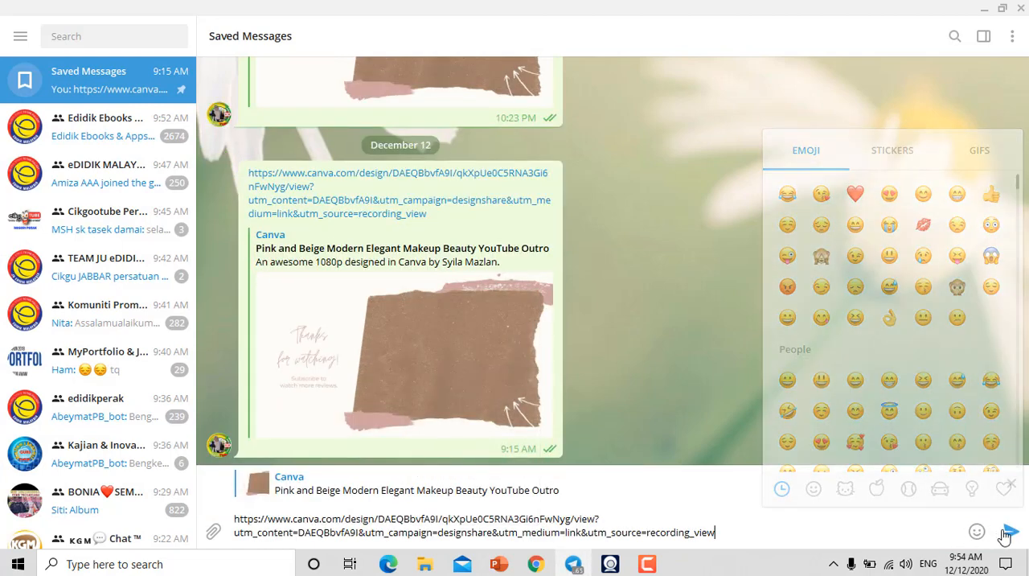
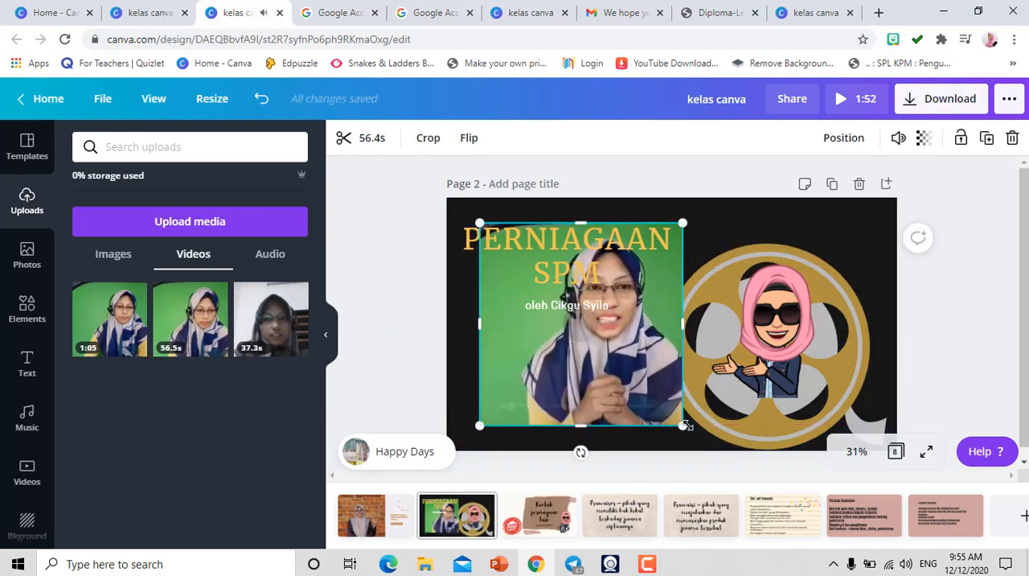
# - Try the webcam video at a smaller size below the slightly raised title on page 2, and remove the video from the page
pyautogui.moveTo(682, 425); pyautogui.dragTo(624, 332)
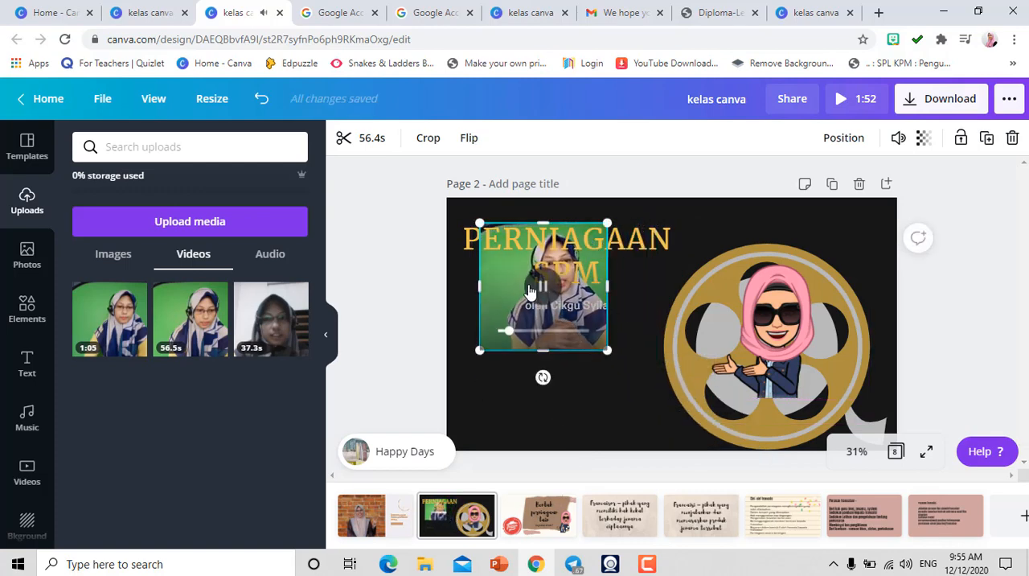
pyautogui.moveTo(496, 279)
pyautogui.mouseDown()
pyautogui.moveTo(475, 364)
pyautogui.moveTo(490, 275)
pyautogui.mouseUp()
pyautogui.moveTo(496, 328); pyautogui.dragTo(480, 401)
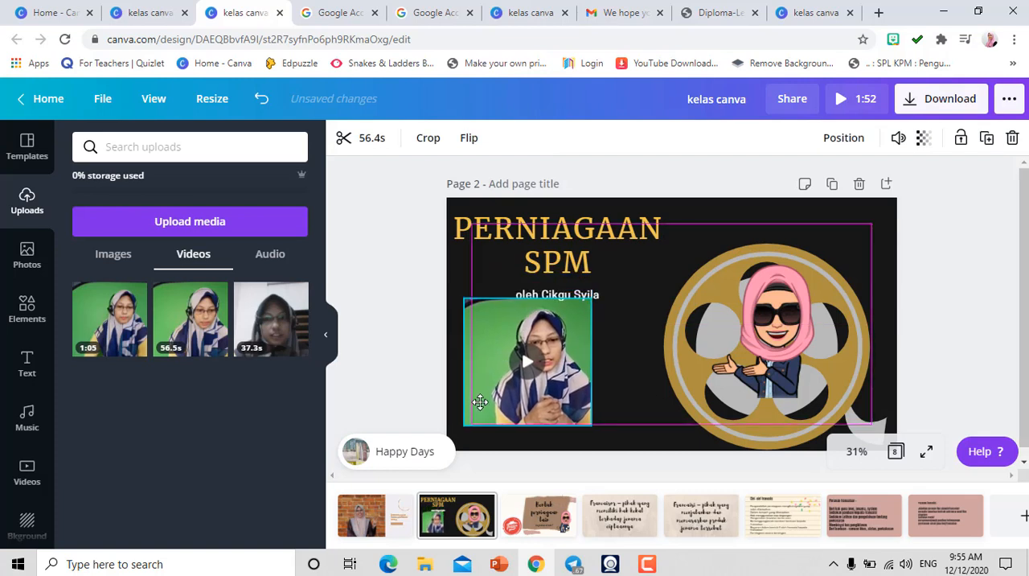
pyautogui.click(393, 384)
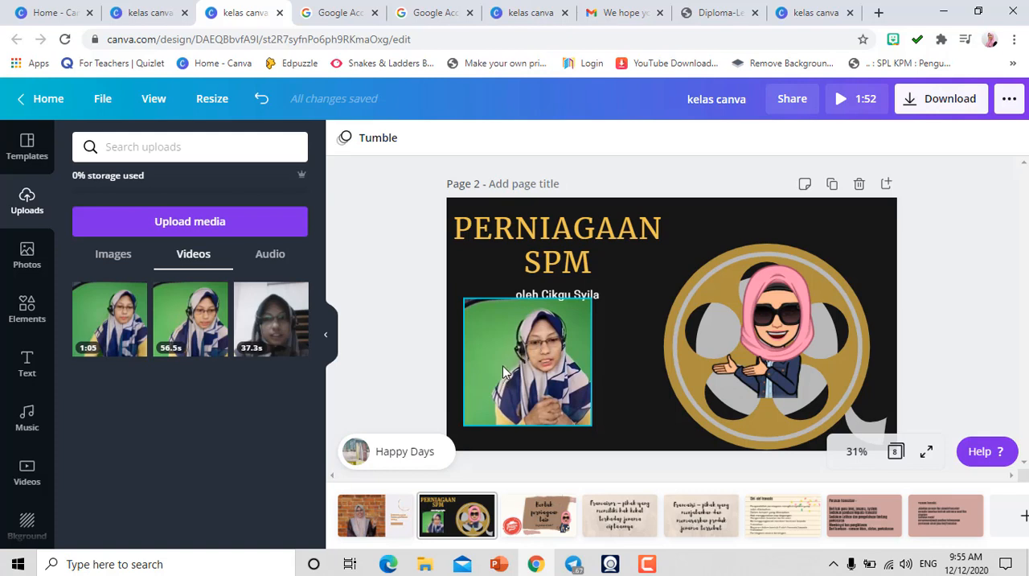
pyautogui.hotkey('ctrl', 'z')
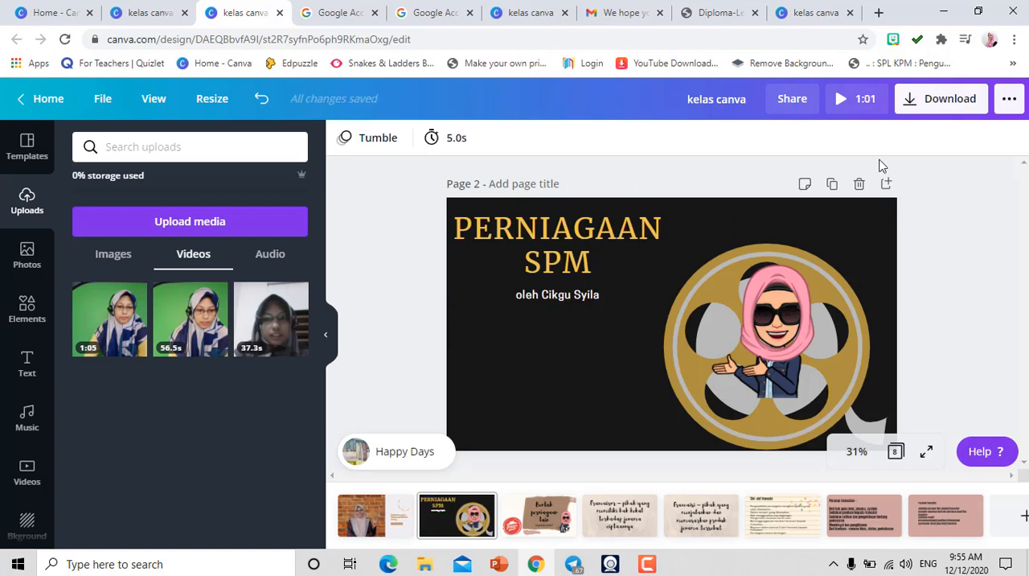
# - Start sharing the design to Google Classroom and choose the class 5 AKTIF
pyautogui.click(1009, 105)
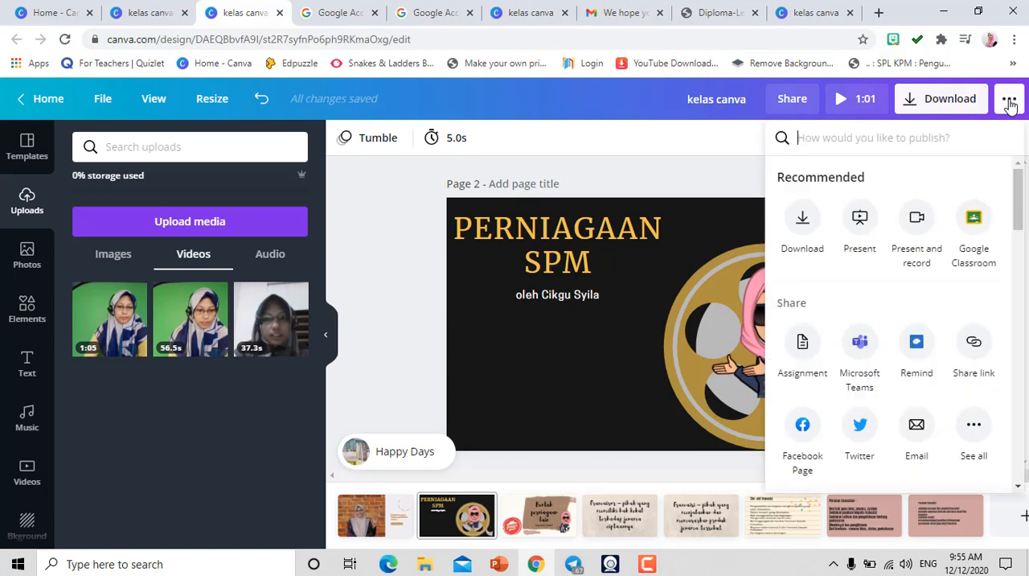
pyautogui.click(972, 219)
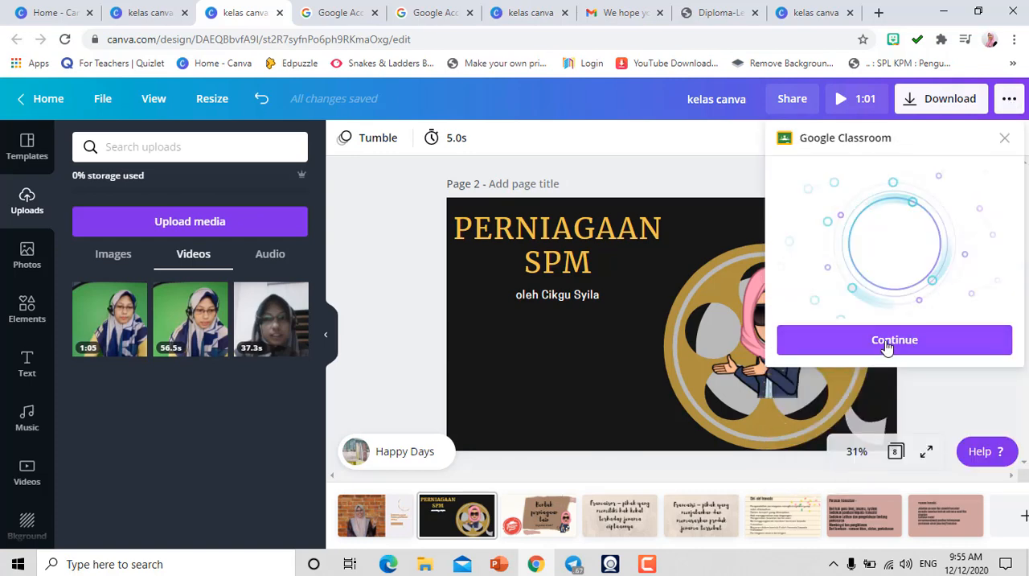
pyautogui.click(887, 341)
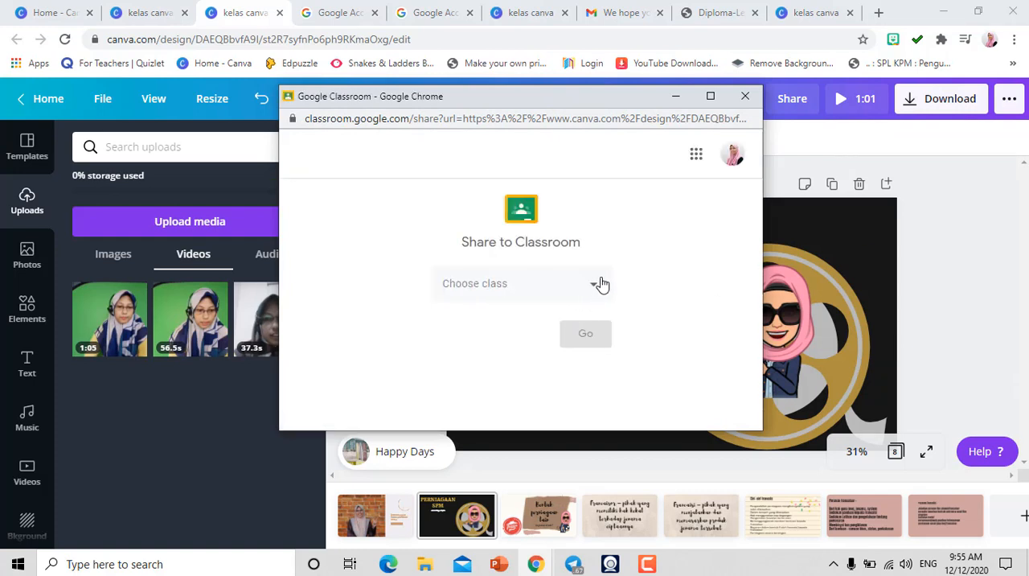
pyautogui.click(593, 291)
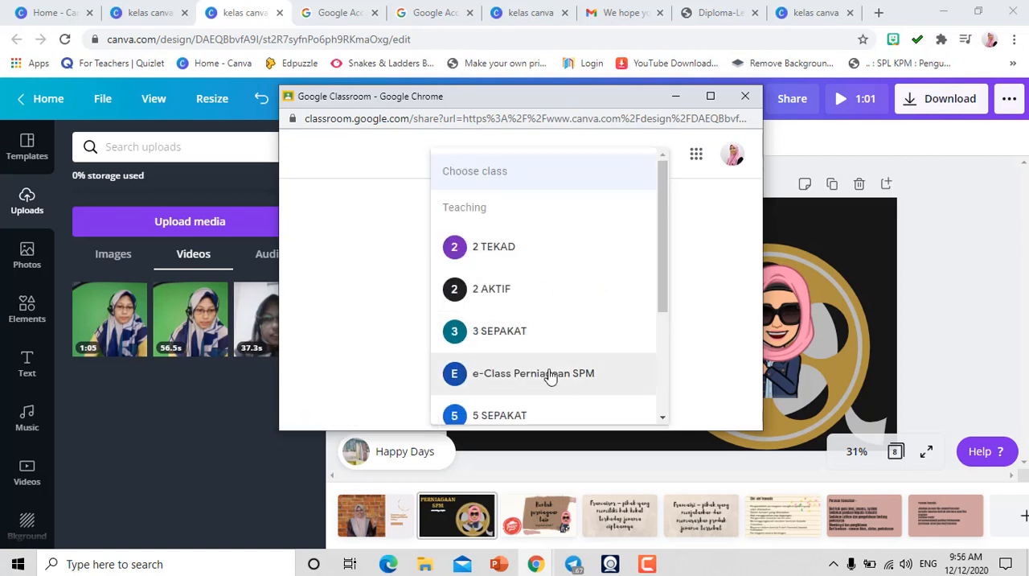
pyautogui.moveTo(661, 256); pyautogui.dragTo(660, 335)
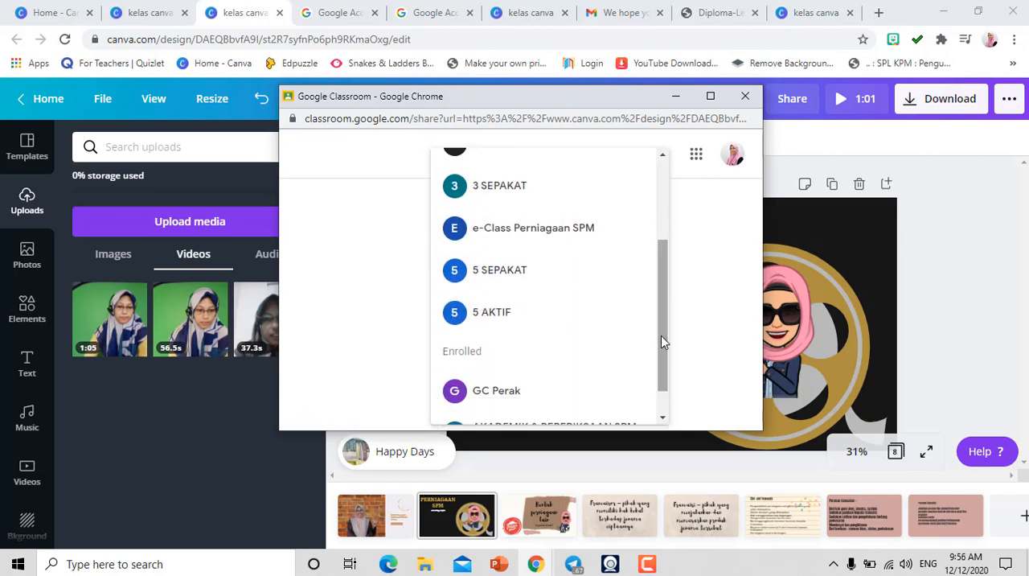
pyautogui.click(492, 313)
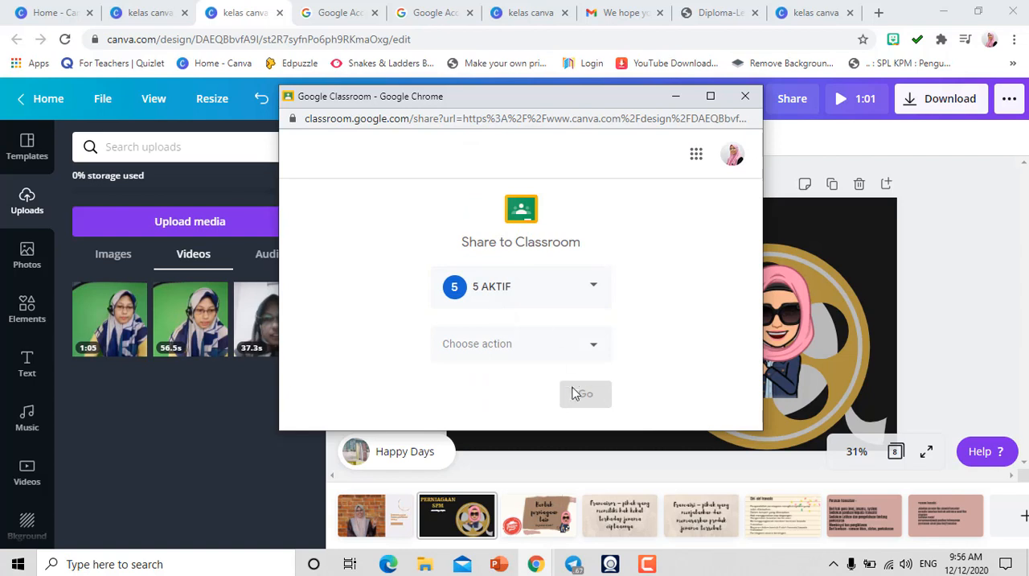
# - Create a class material titled "Salin nota berkenaan." with the design link attached and post it
pyautogui.click(596, 350)
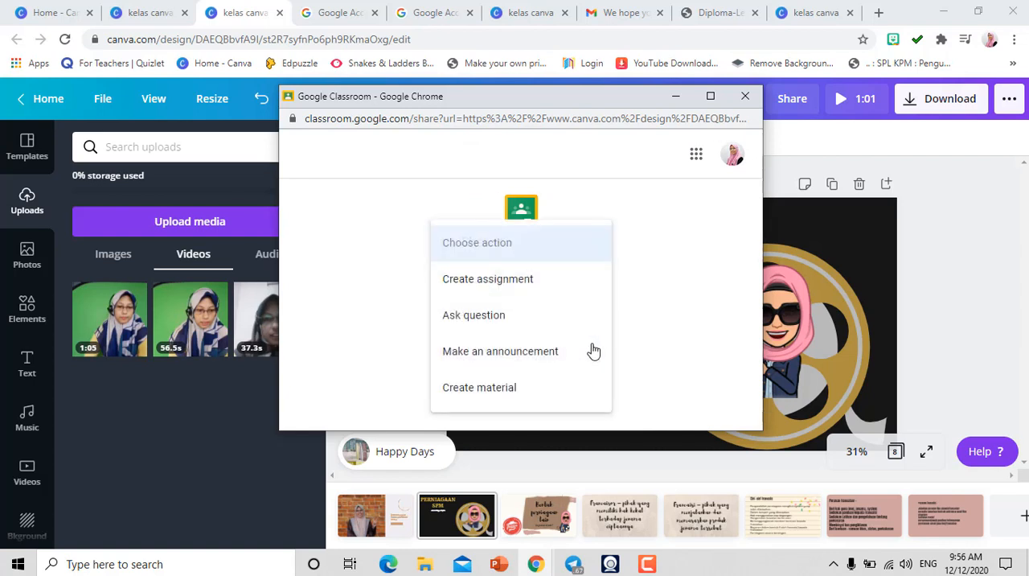
pyautogui.click(499, 395)
pyautogui.click(585, 393)
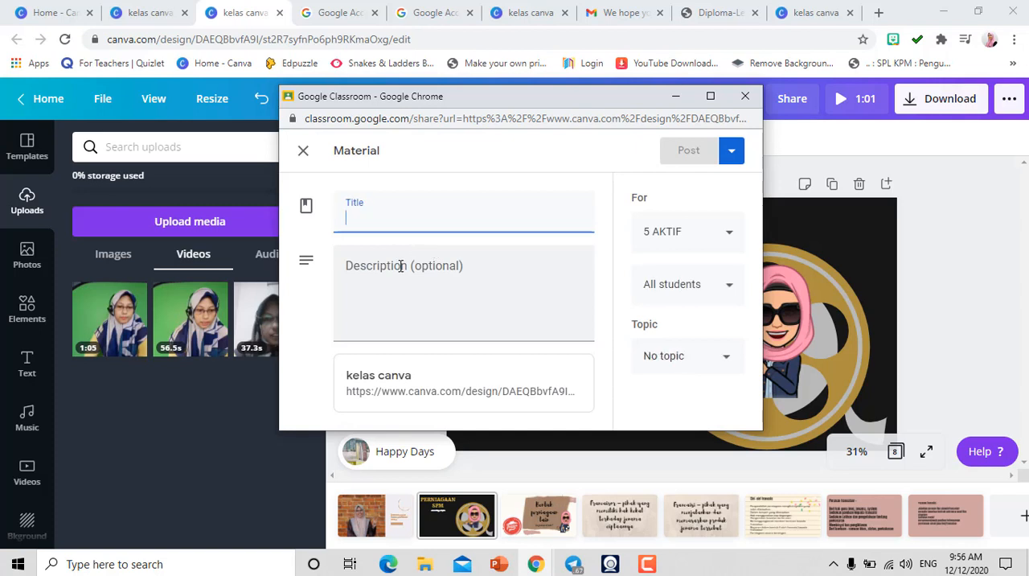
pyautogui.write('Salin nota berkenaan.')
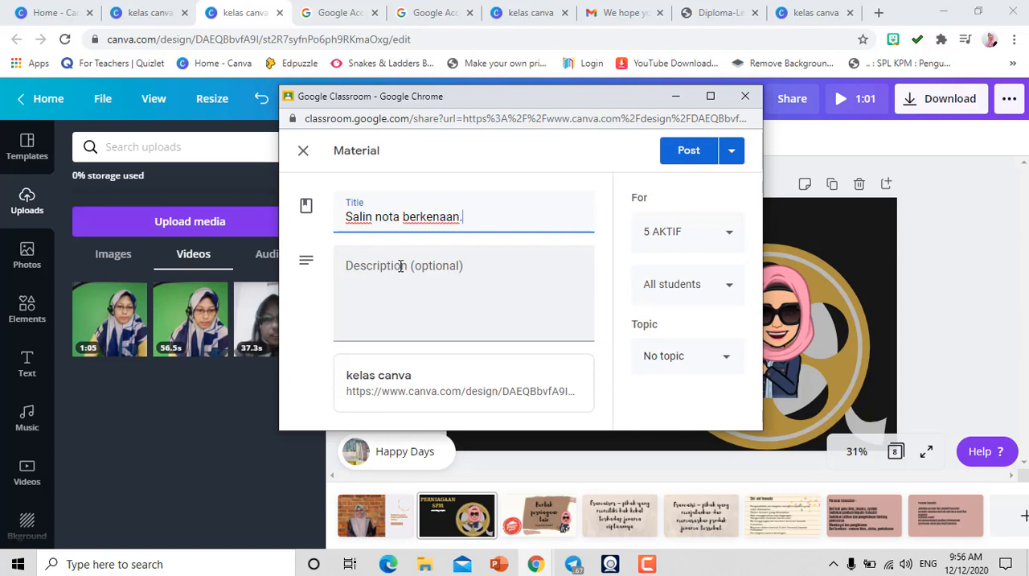
pyautogui.click(680, 153)
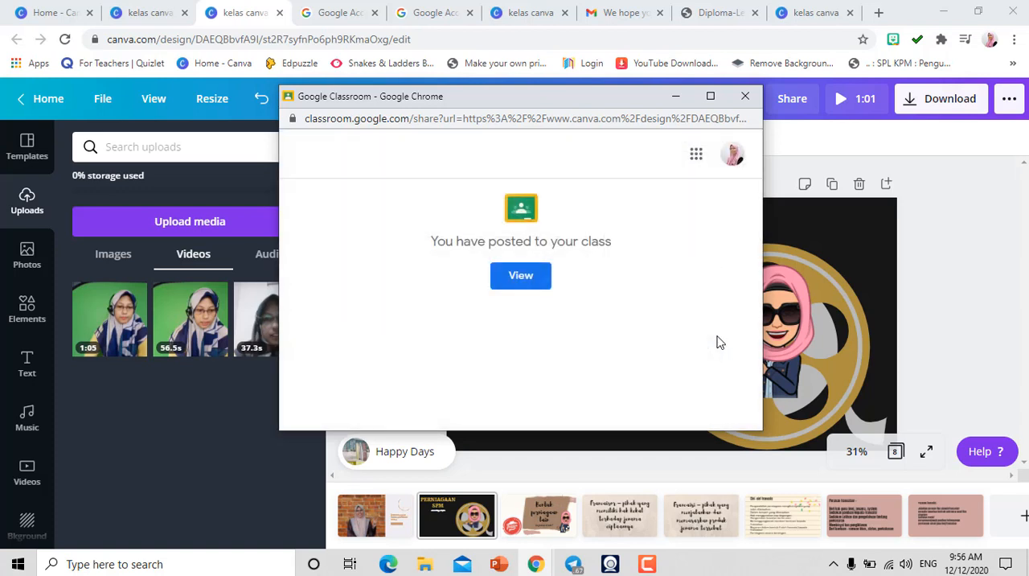
# - View the posted material from the 5 AKTIF class stream and open its attached kelas canva link
pyautogui.click(517, 276)
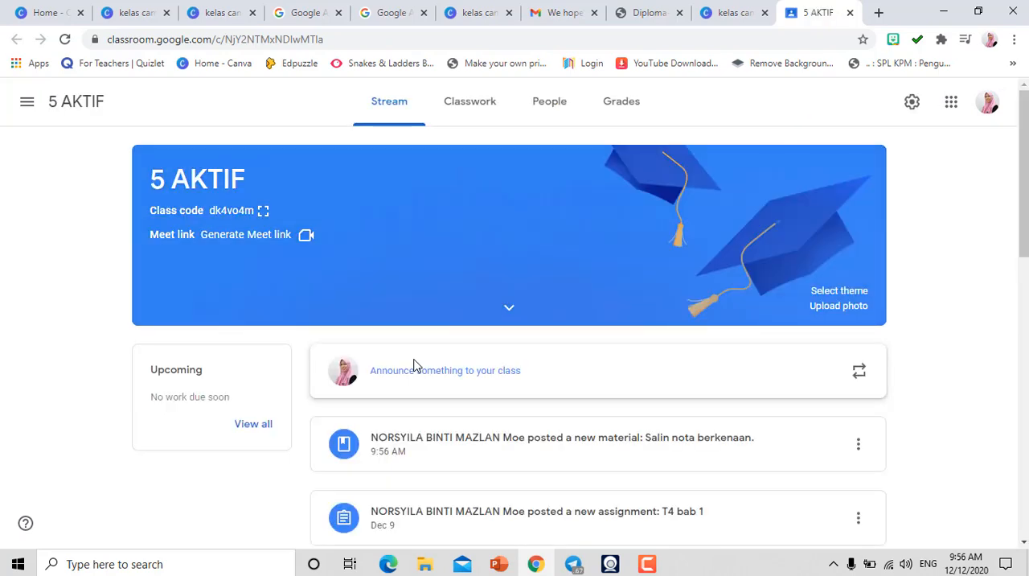
pyautogui.click(542, 460)
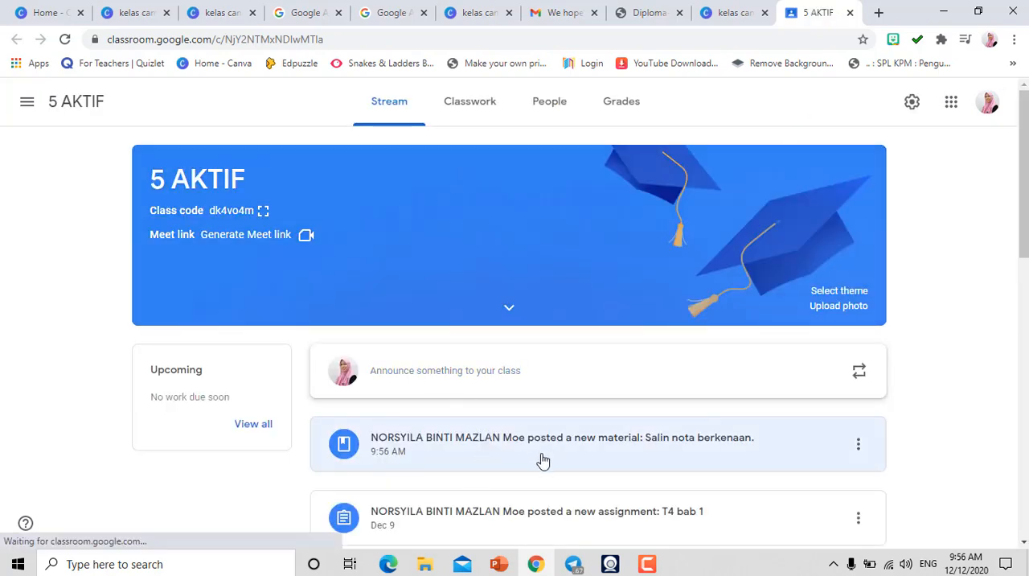
pyautogui.click(472, 439)
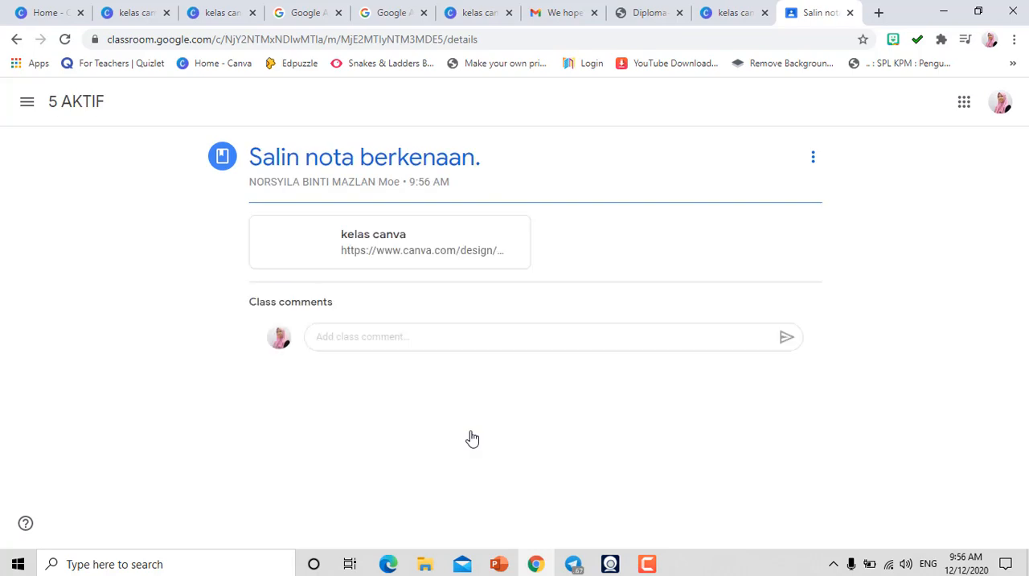
pyautogui.click(290, 246)
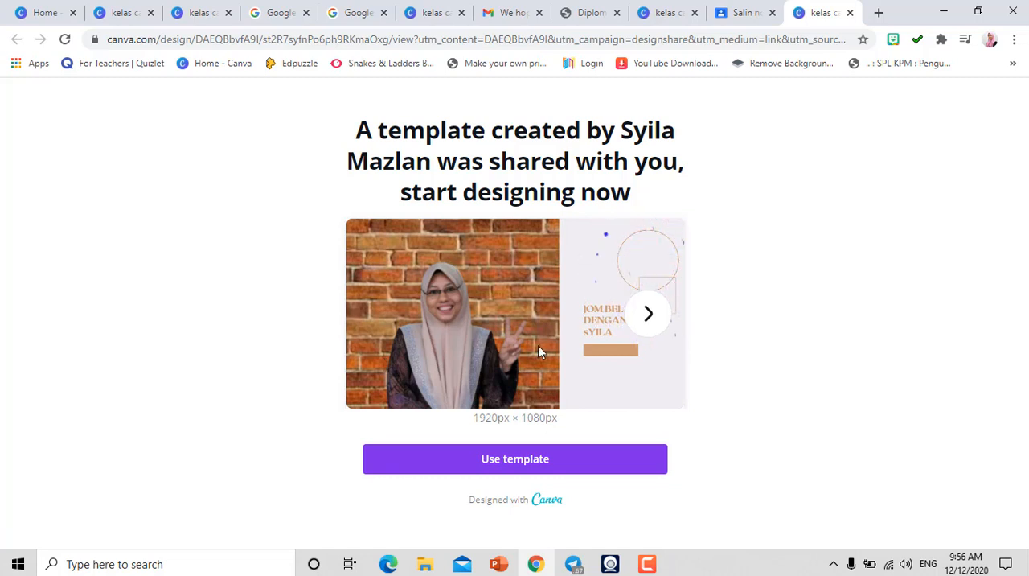
# - Page through the shared template preview from the opening page to the "Francaisor" definition page
pyautogui.click(649, 315)
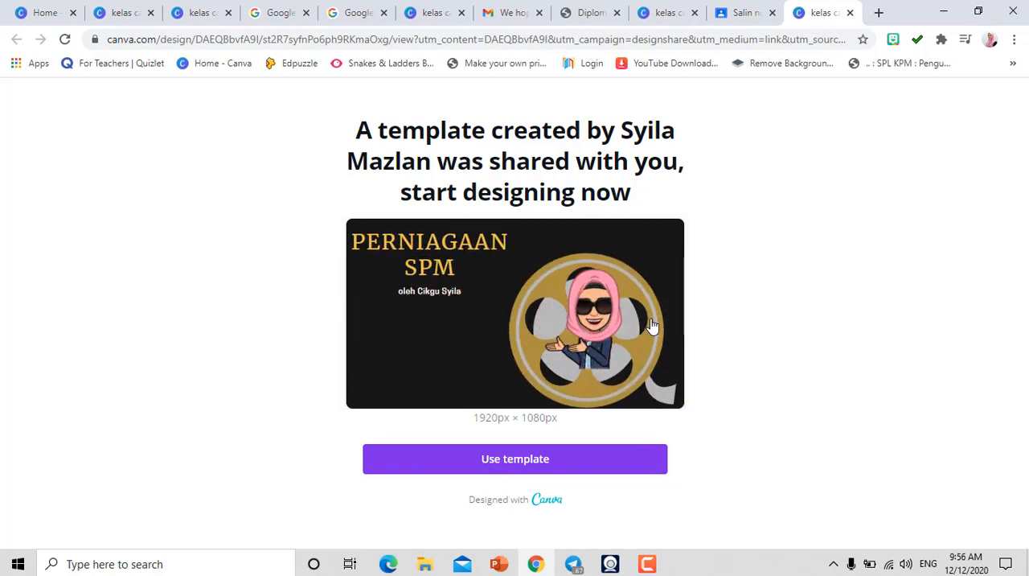
pyautogui.moveTo(647, 320)
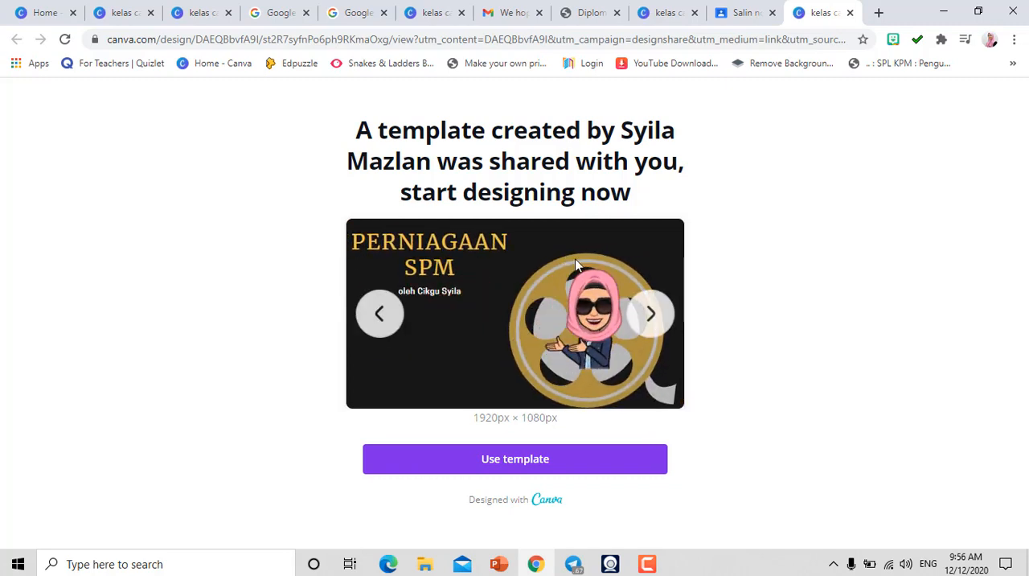
pyautogui.click(648, 315)
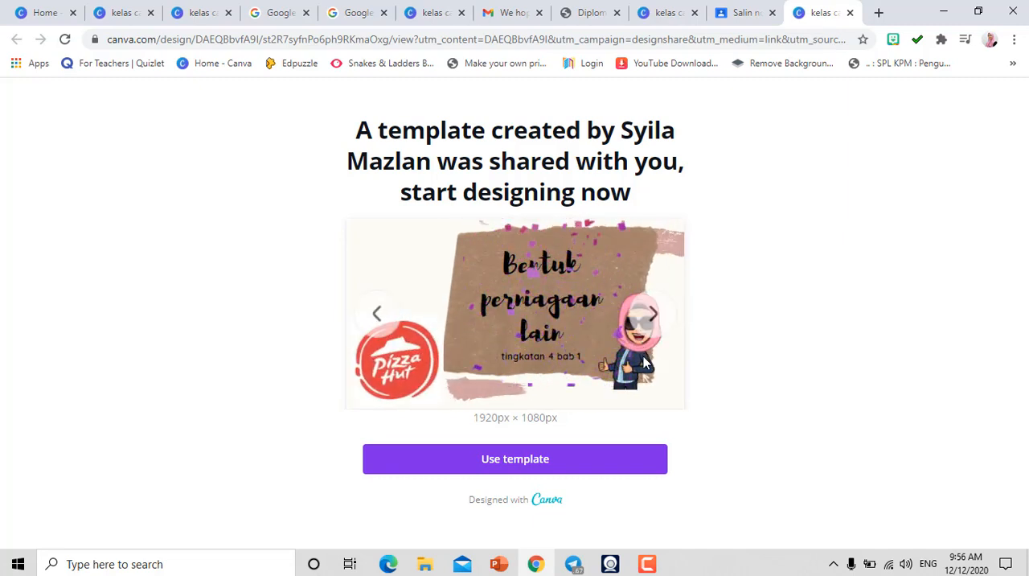
pyautogui.click(648, 316)
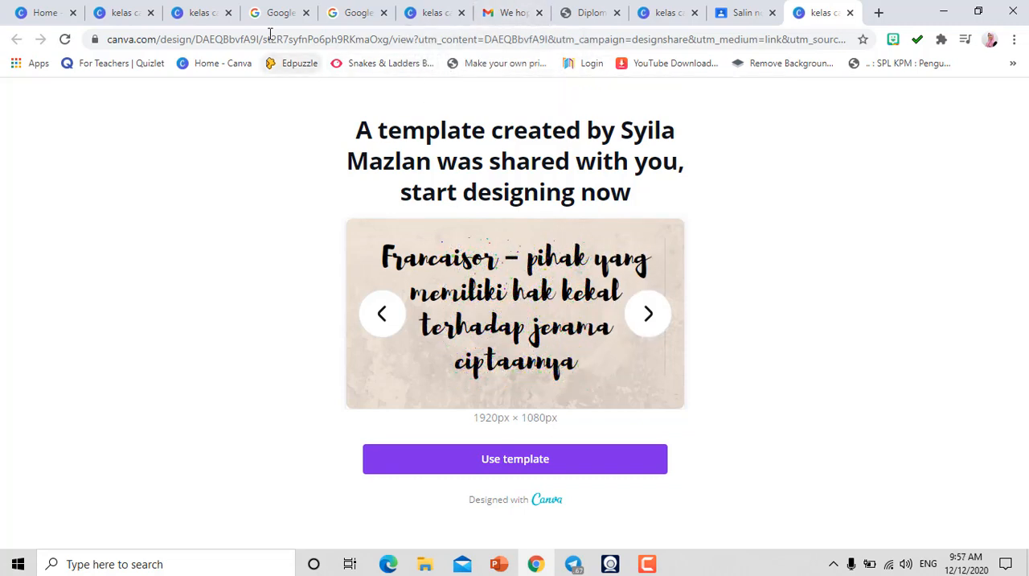
# - Return to the kelas canva design in the editor and look over its publishing options
pyautogui.click(211, 12)
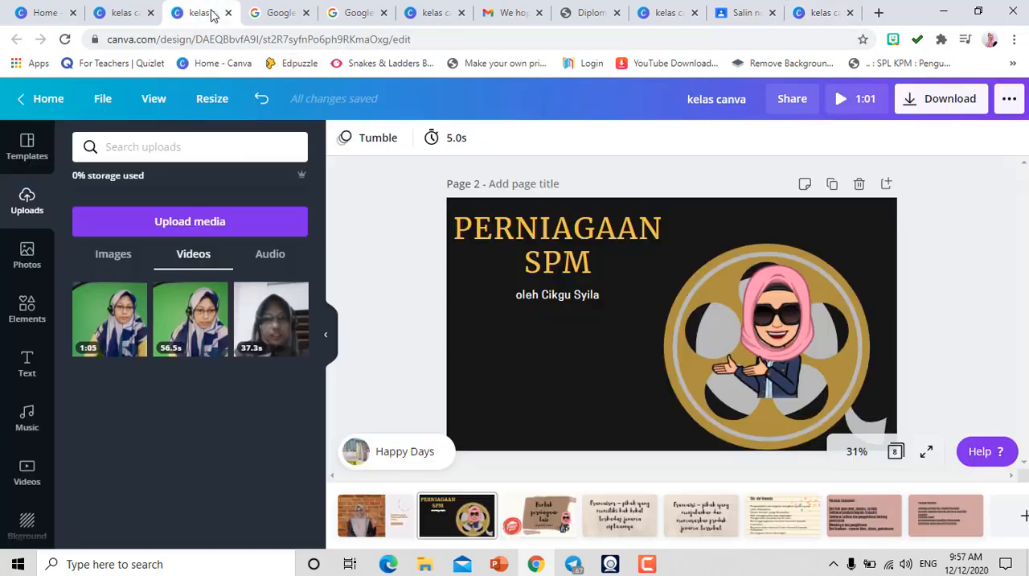
pyautogui.click(1009, 99)
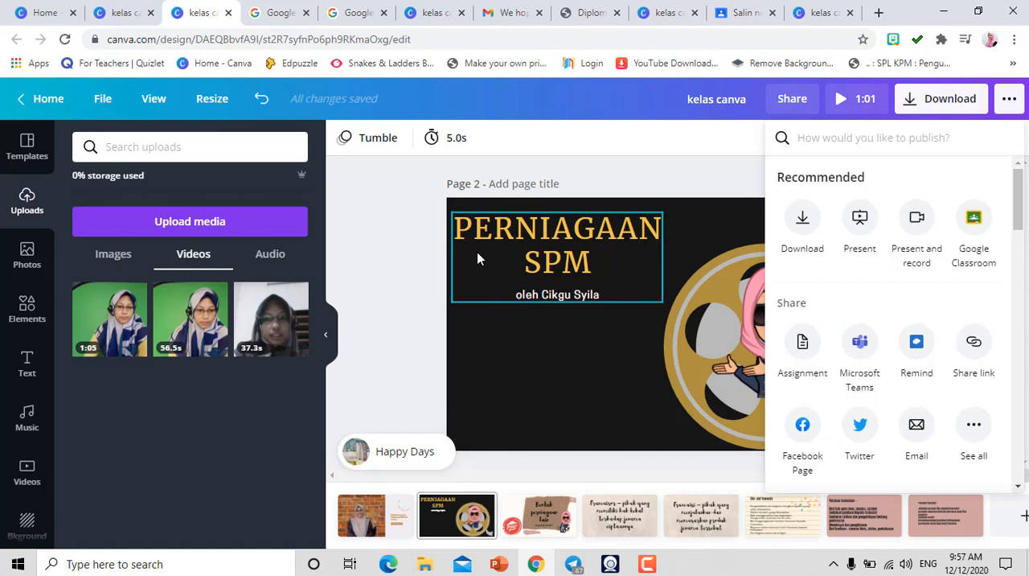
pyautogui.click(394, 273)
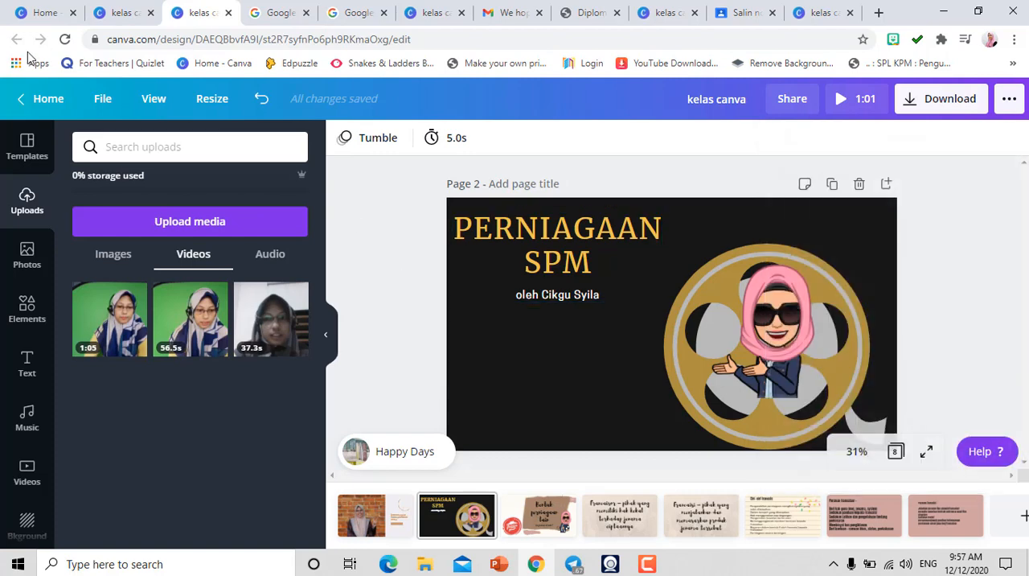
# - Reopen kelas canva from the collection of all designs, play its video preview and close the preview
pyautogui.click(39, 109)
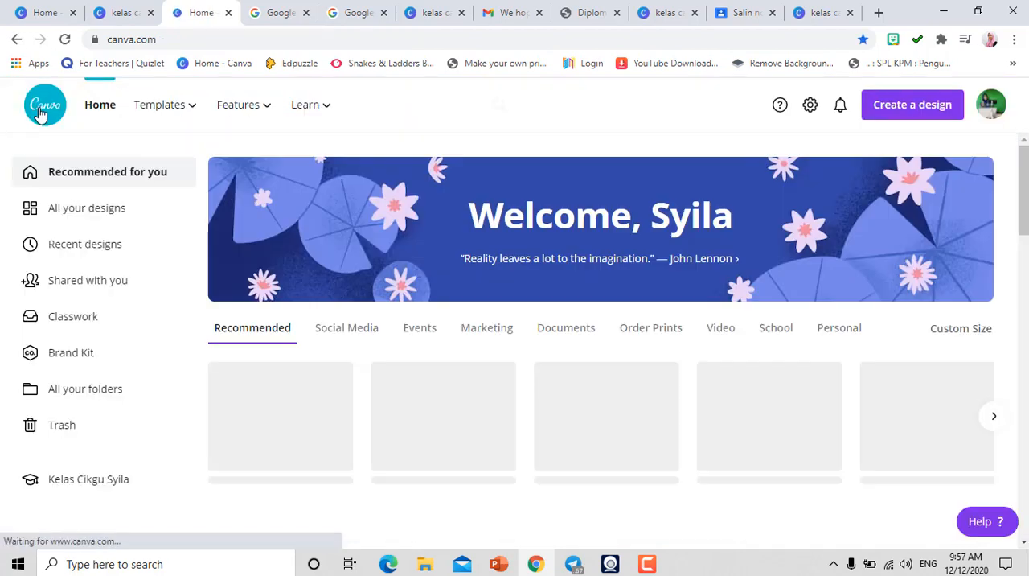
pyautogui.click(67, 212)
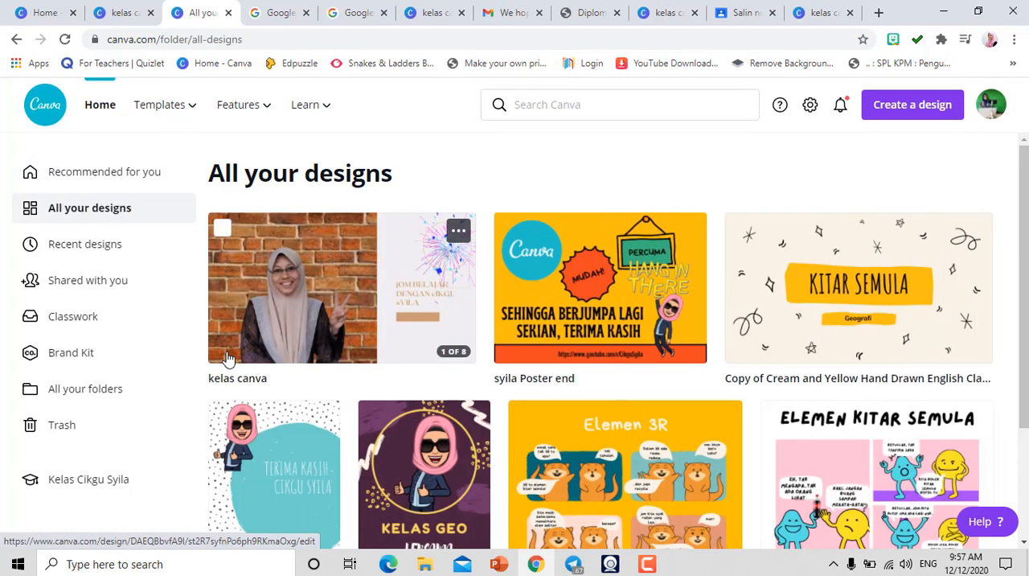
pyautogui.click(322, 309)
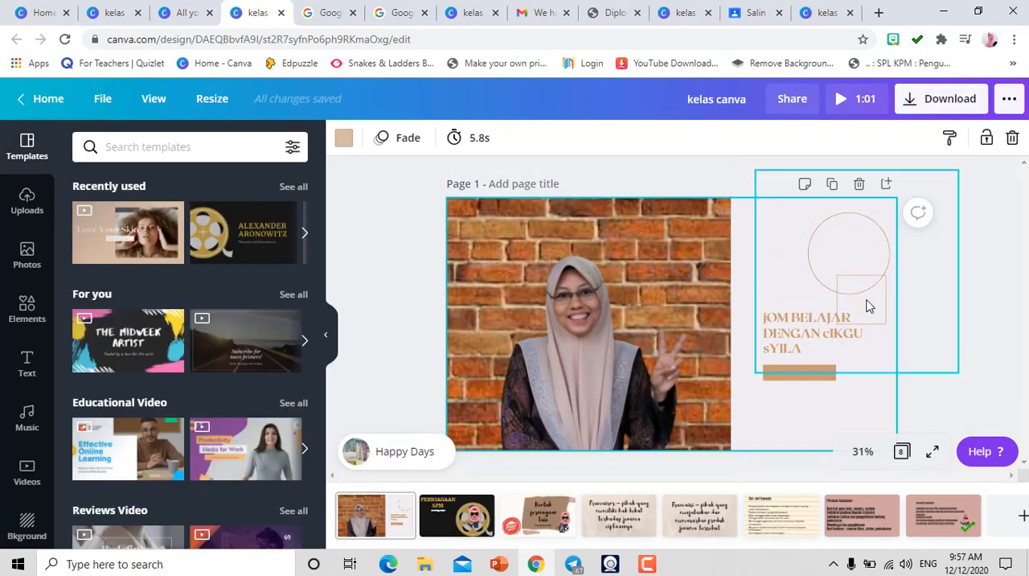
pyautogui.click(840, 100)
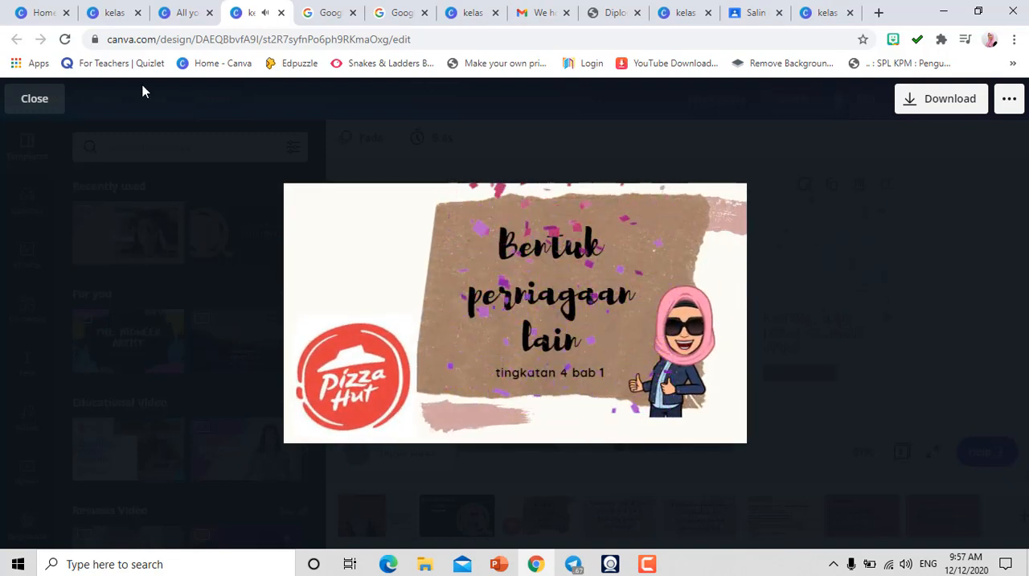
pyautogui.click(35, 100)
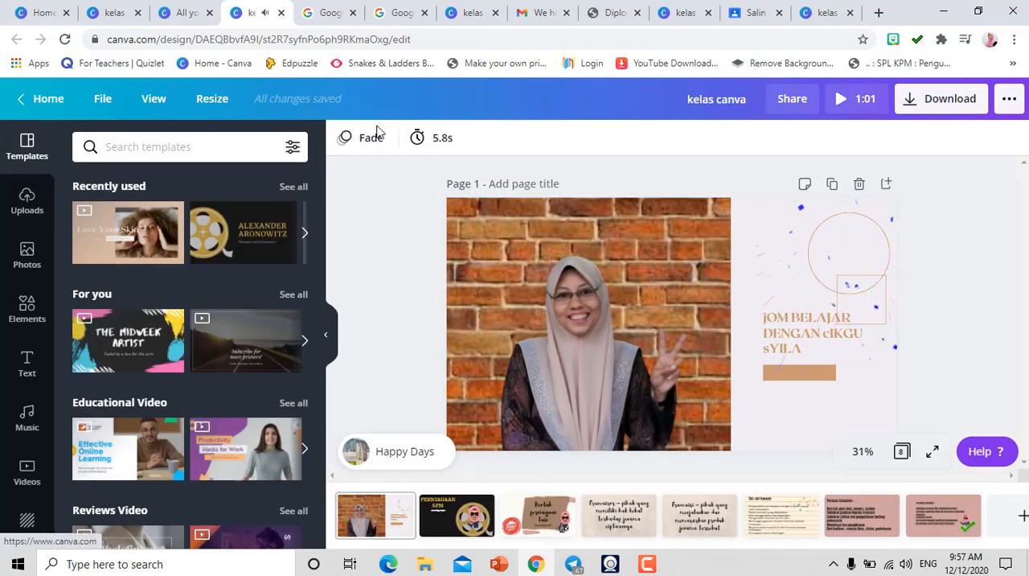
# - Review pages 2 to 8 of the design one after another, ending on the "Peranan francaisi" page
pyautogui.click(464, 527)
pyautogui.click(545, 523)
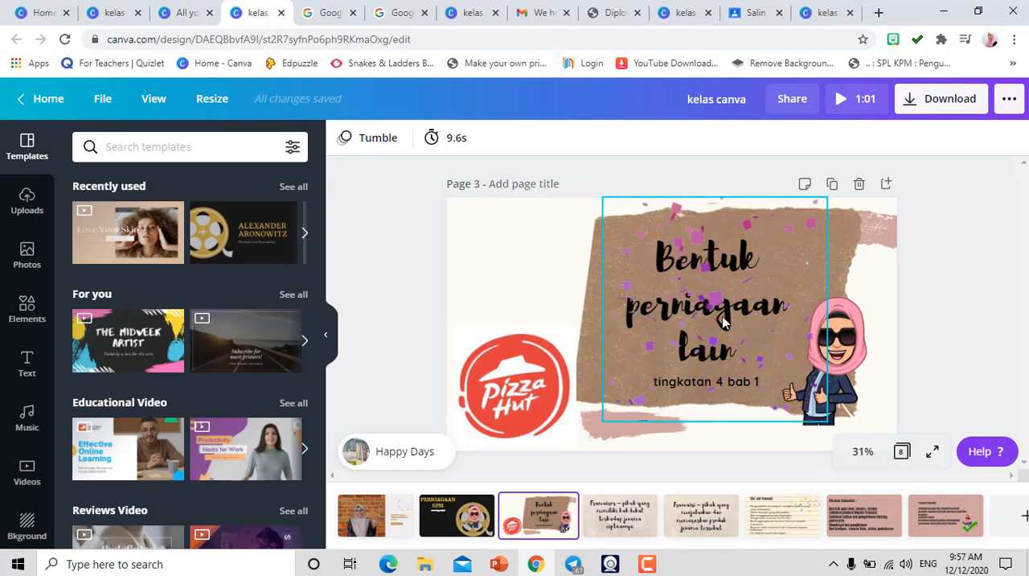
pyautogui.click(621, 517)
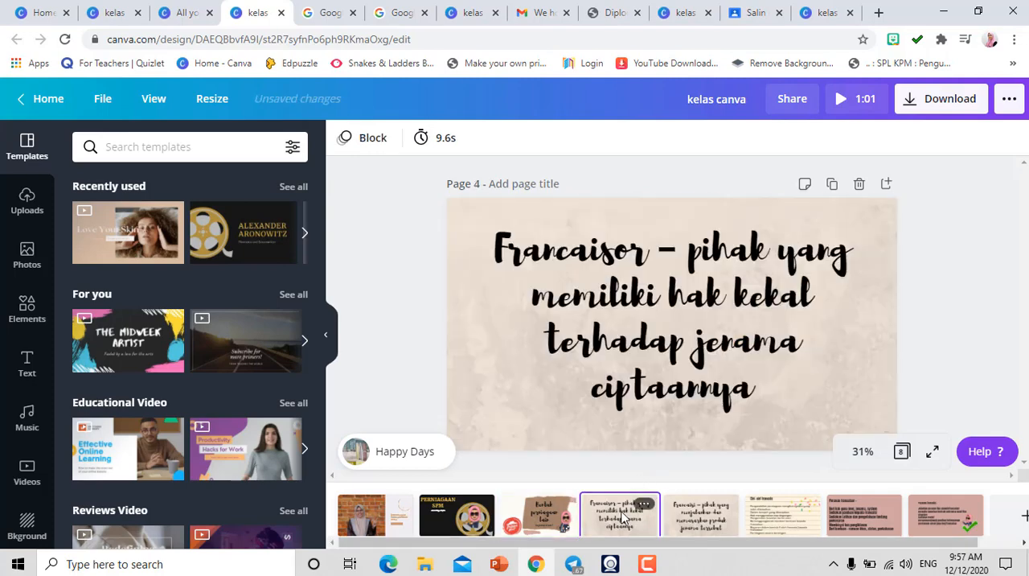
pyautogui.click(708, 527)
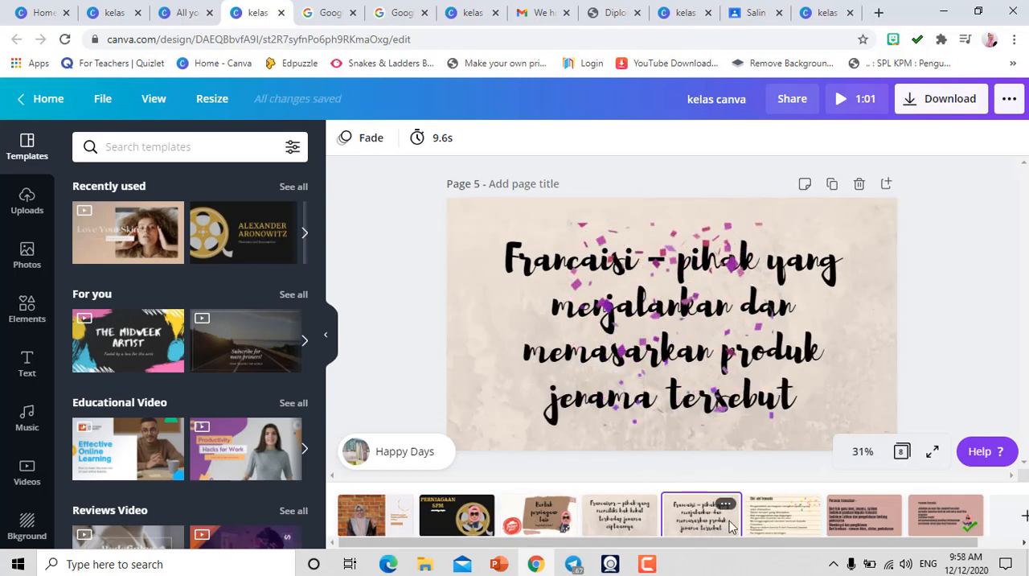
pyautogui.click(783, 530)
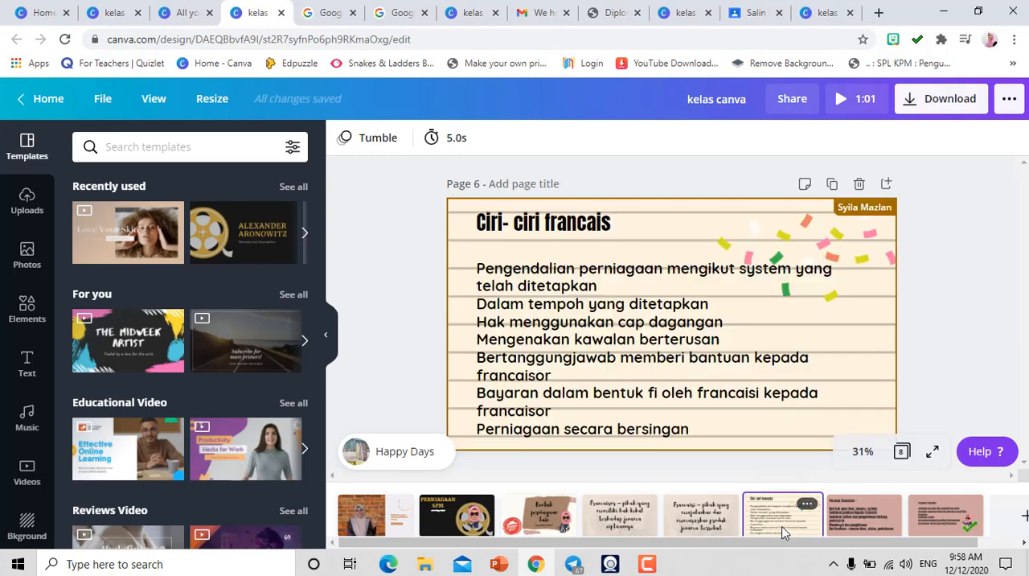
pyautogui.click(854, 518)
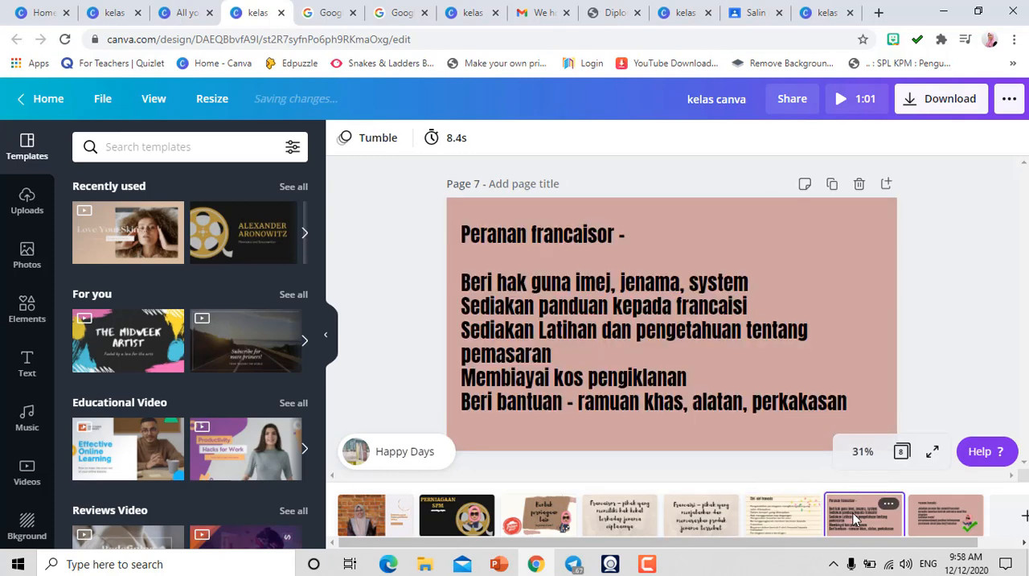
pyautogui.click(933, 514)
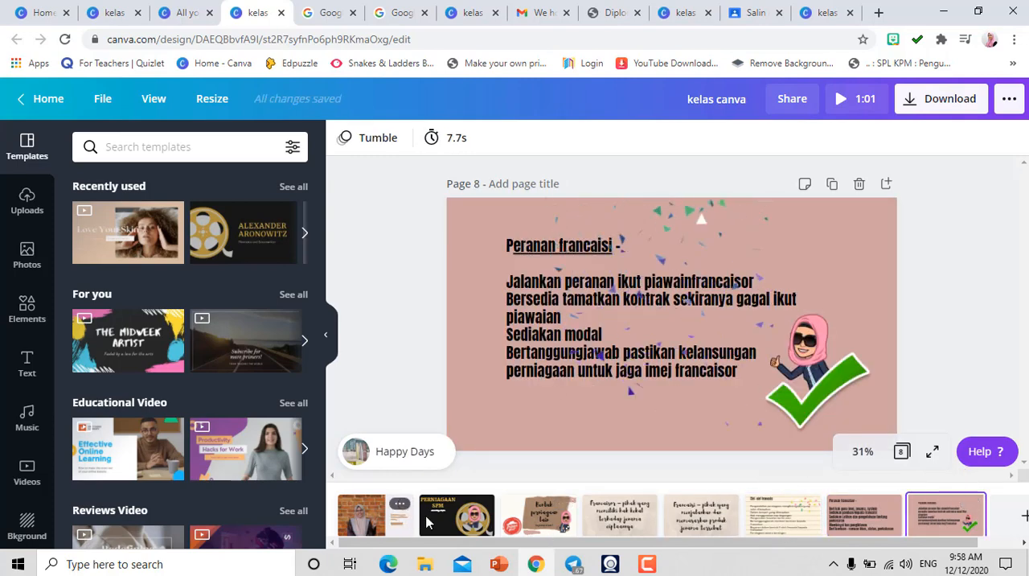